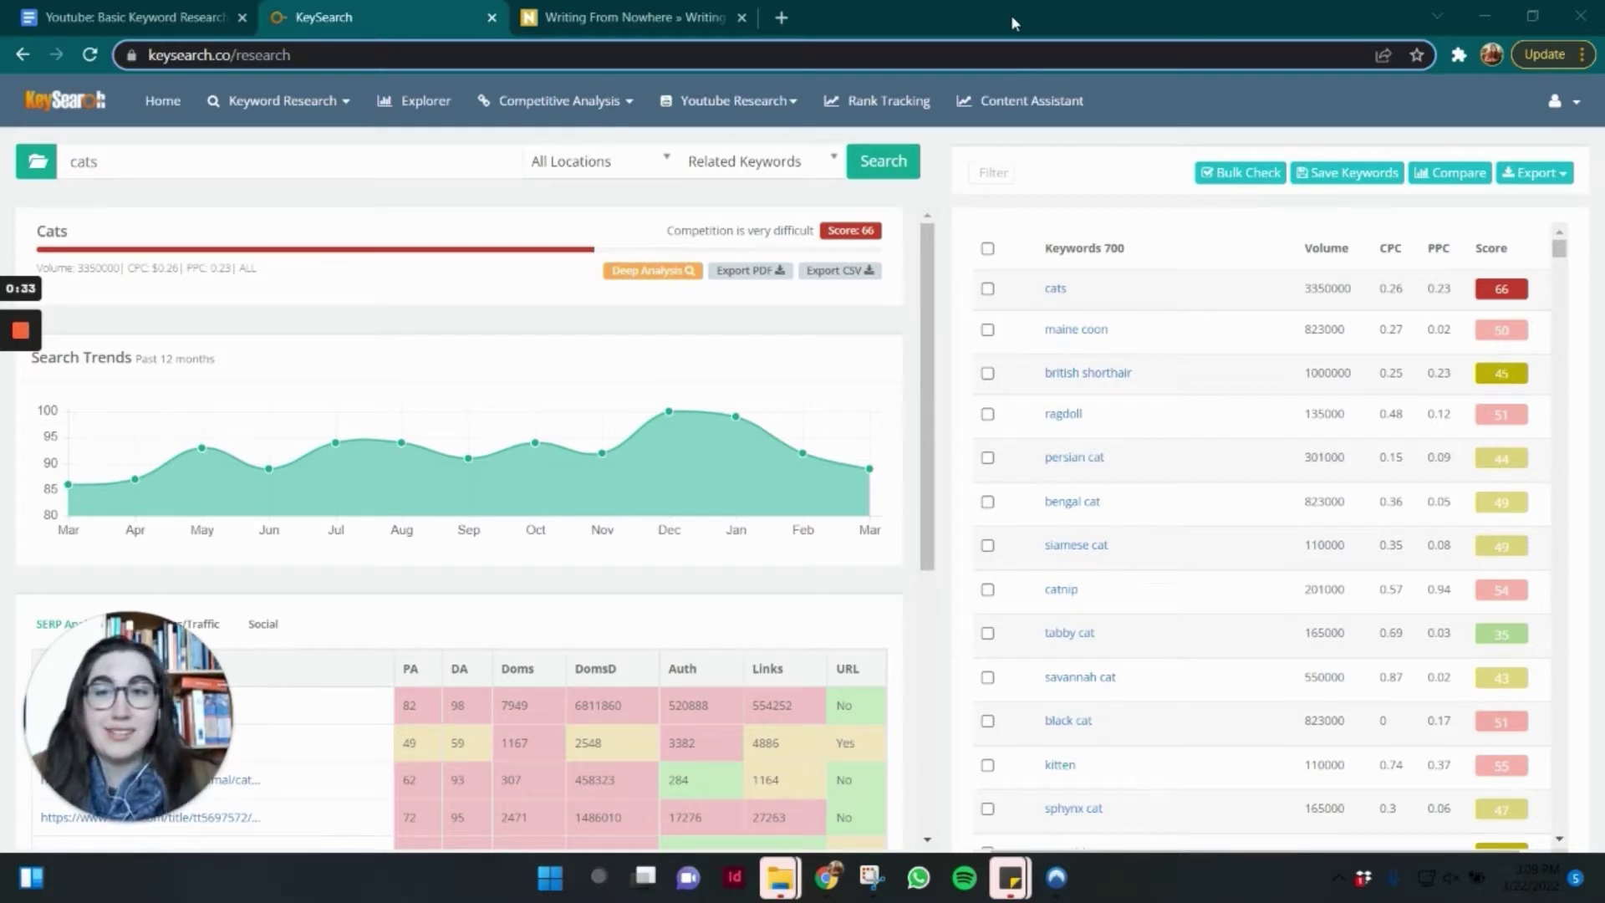
Examine the search volume, 12-month search trend, competition score and SERP analysis for the keyword "cats".
drag(109, 161, 61, 164)
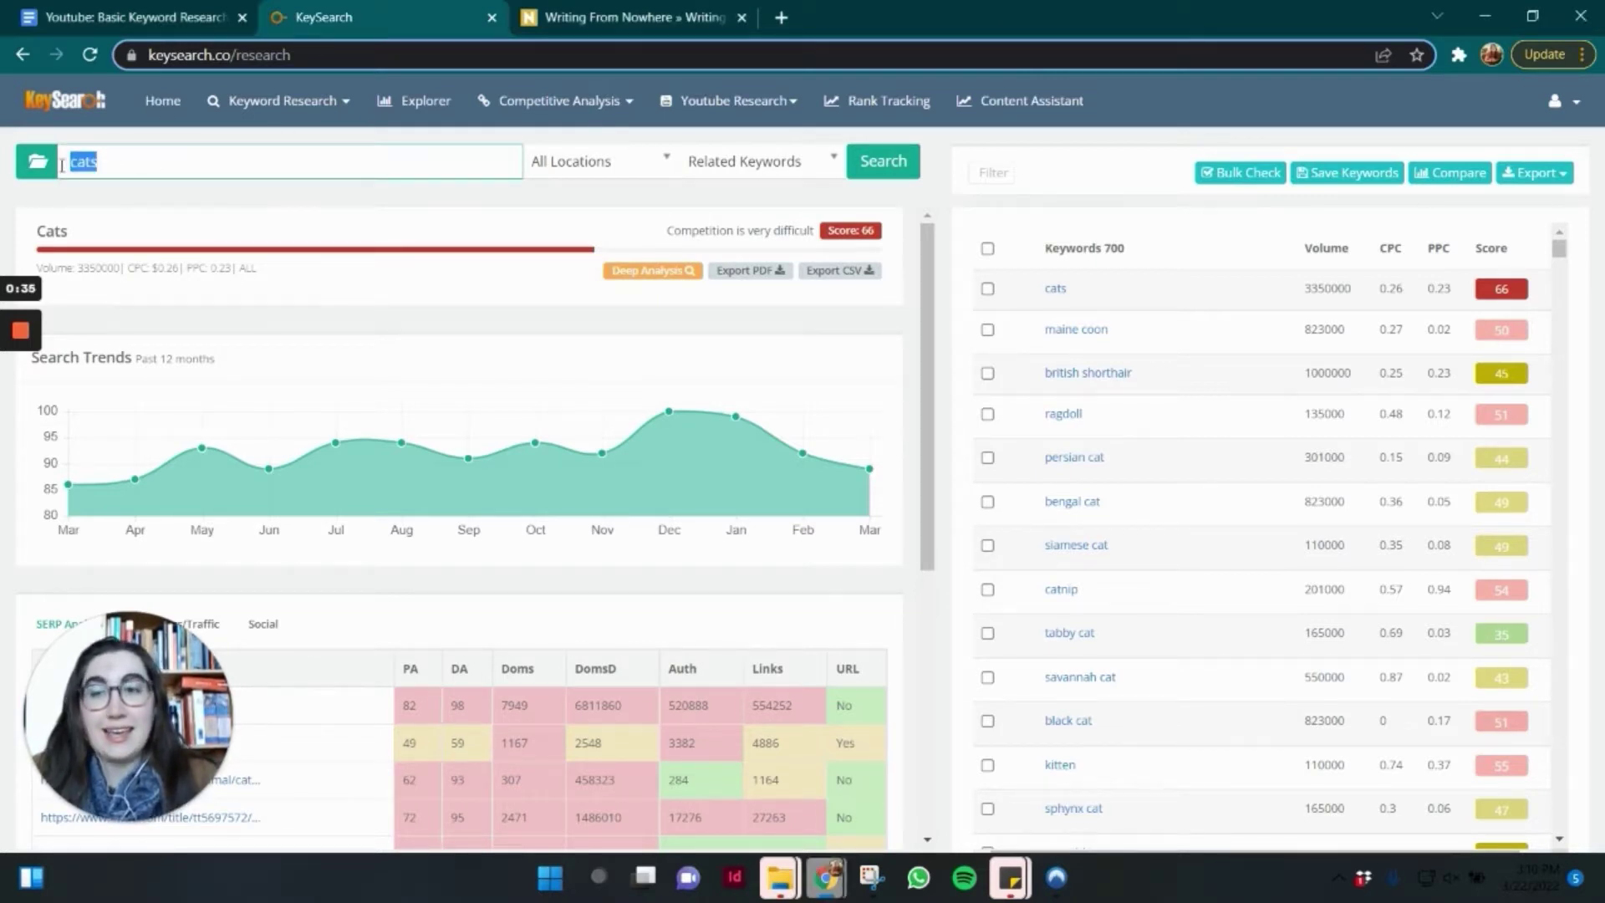
click(114, 164)
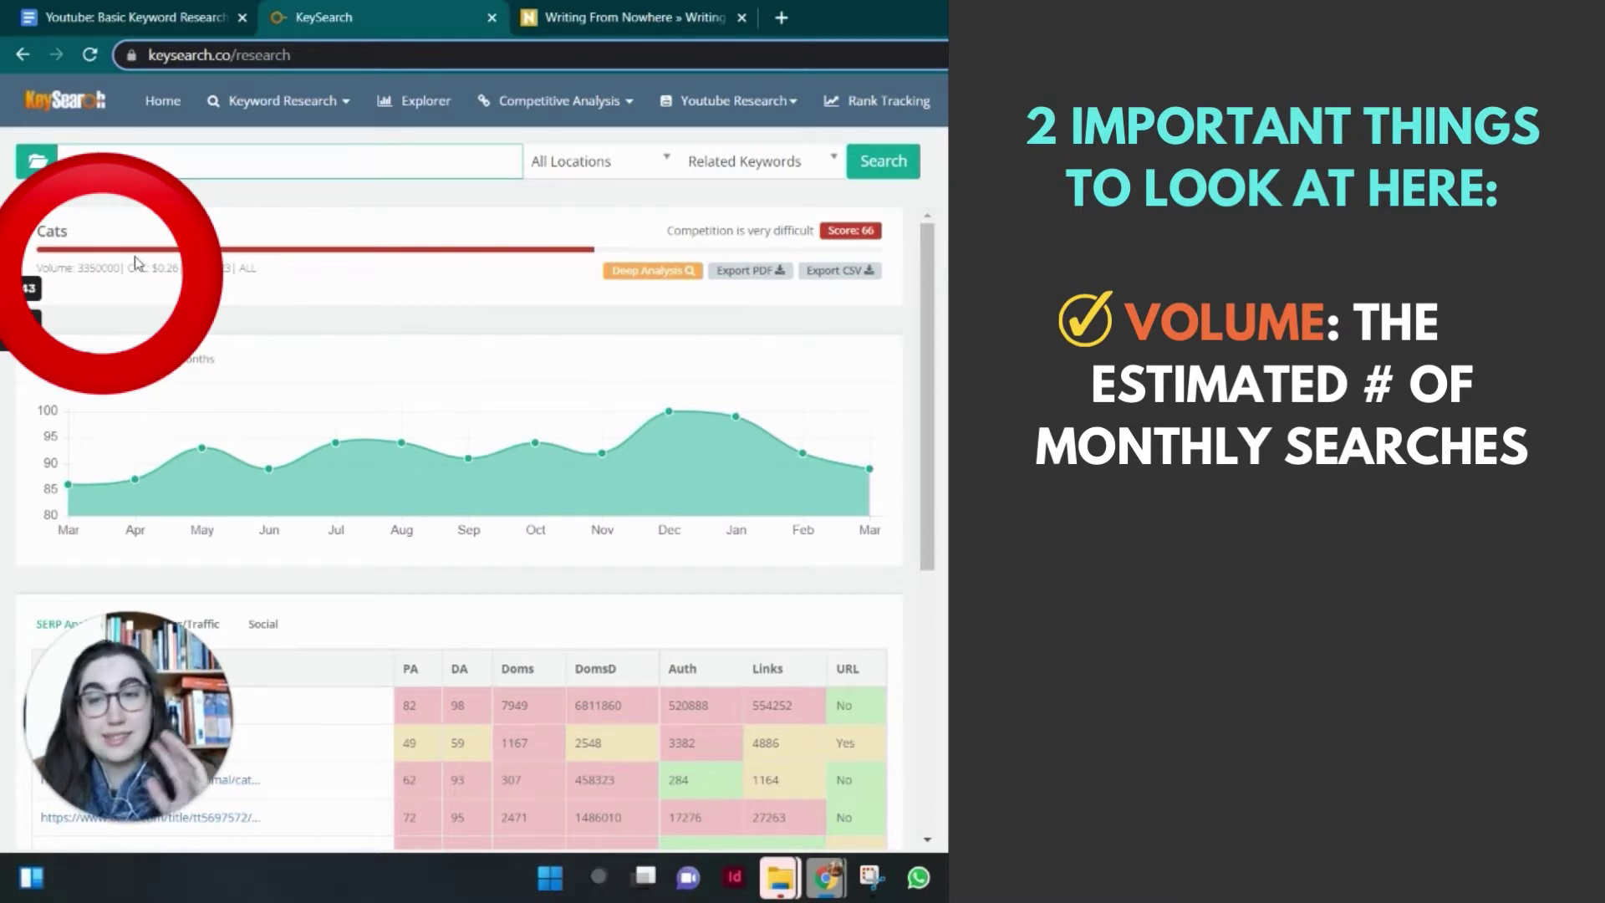
double_click(112, 270)
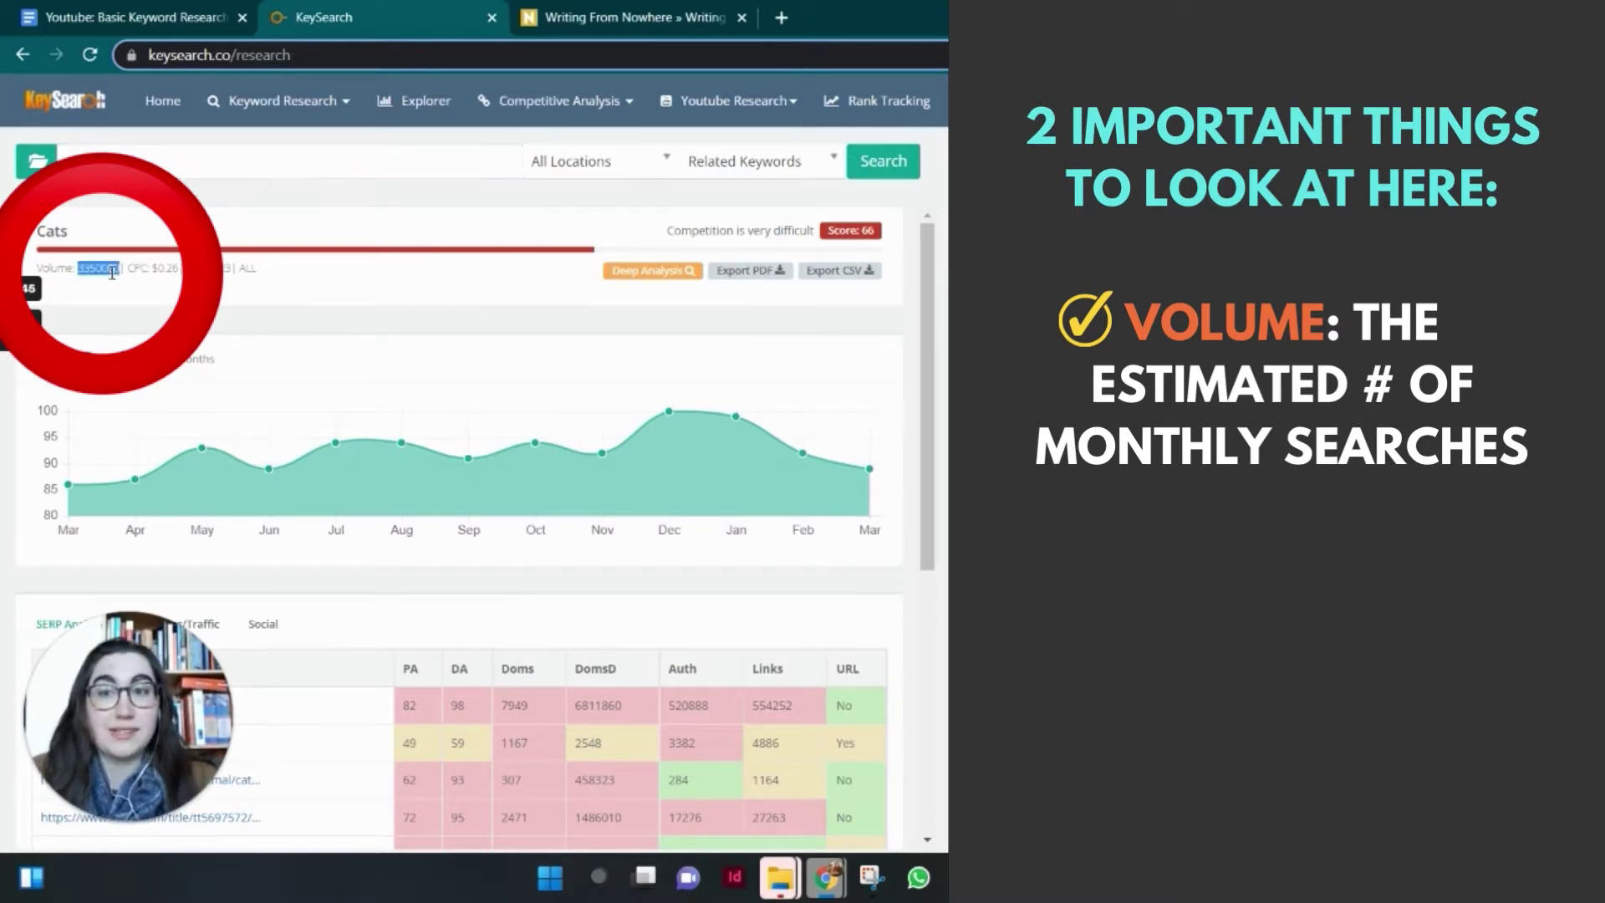
click(112, 270)
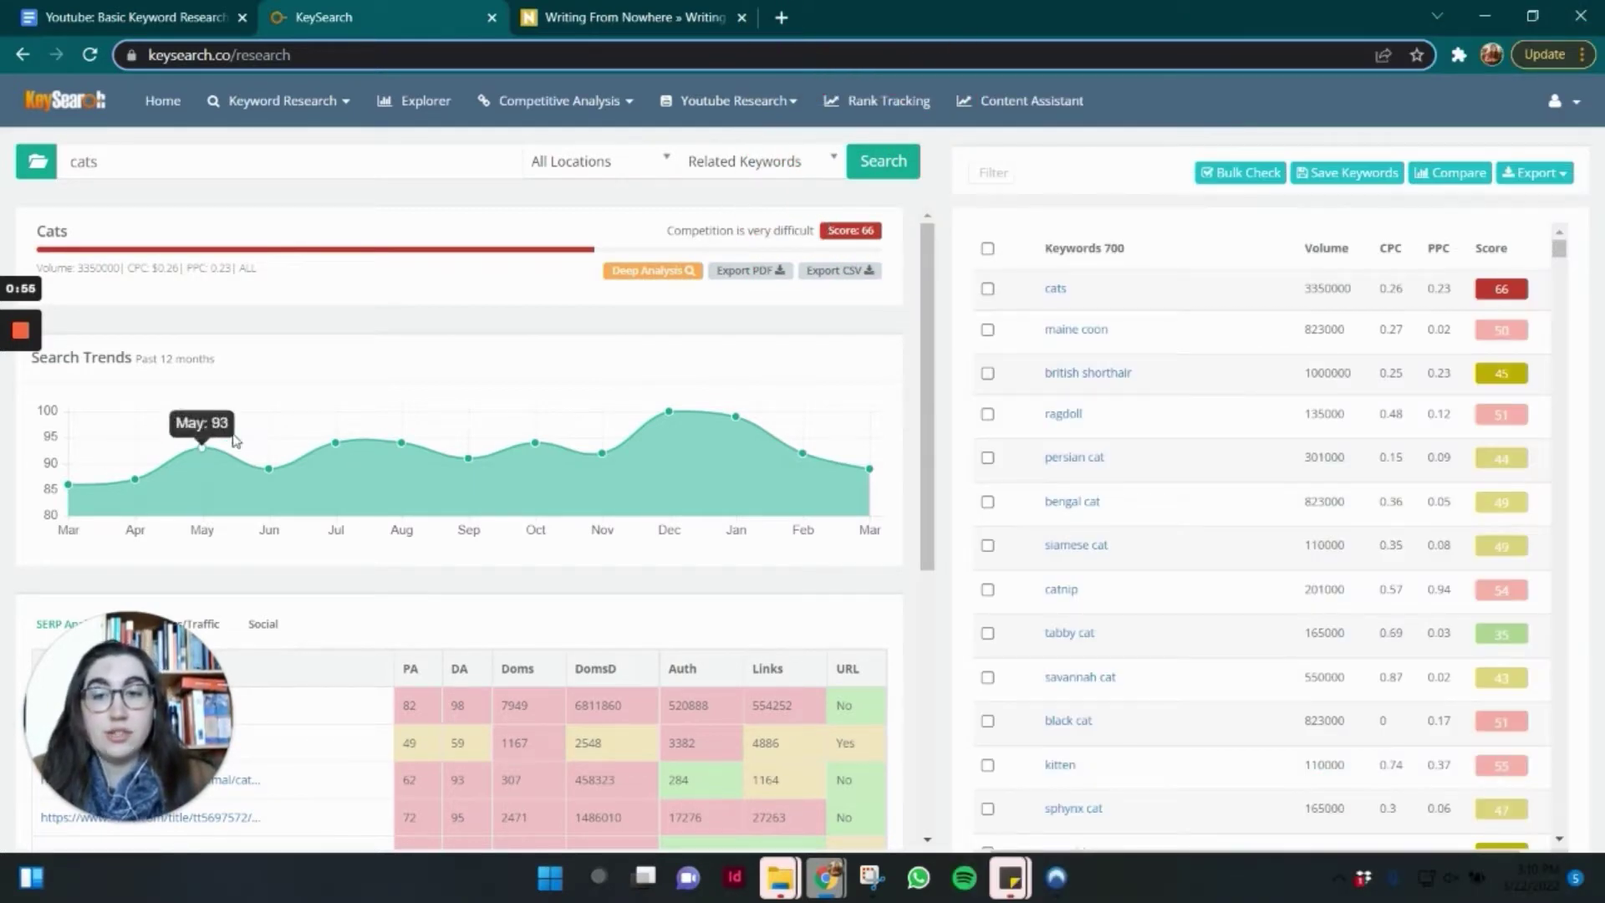
mouse_move(676, 410)
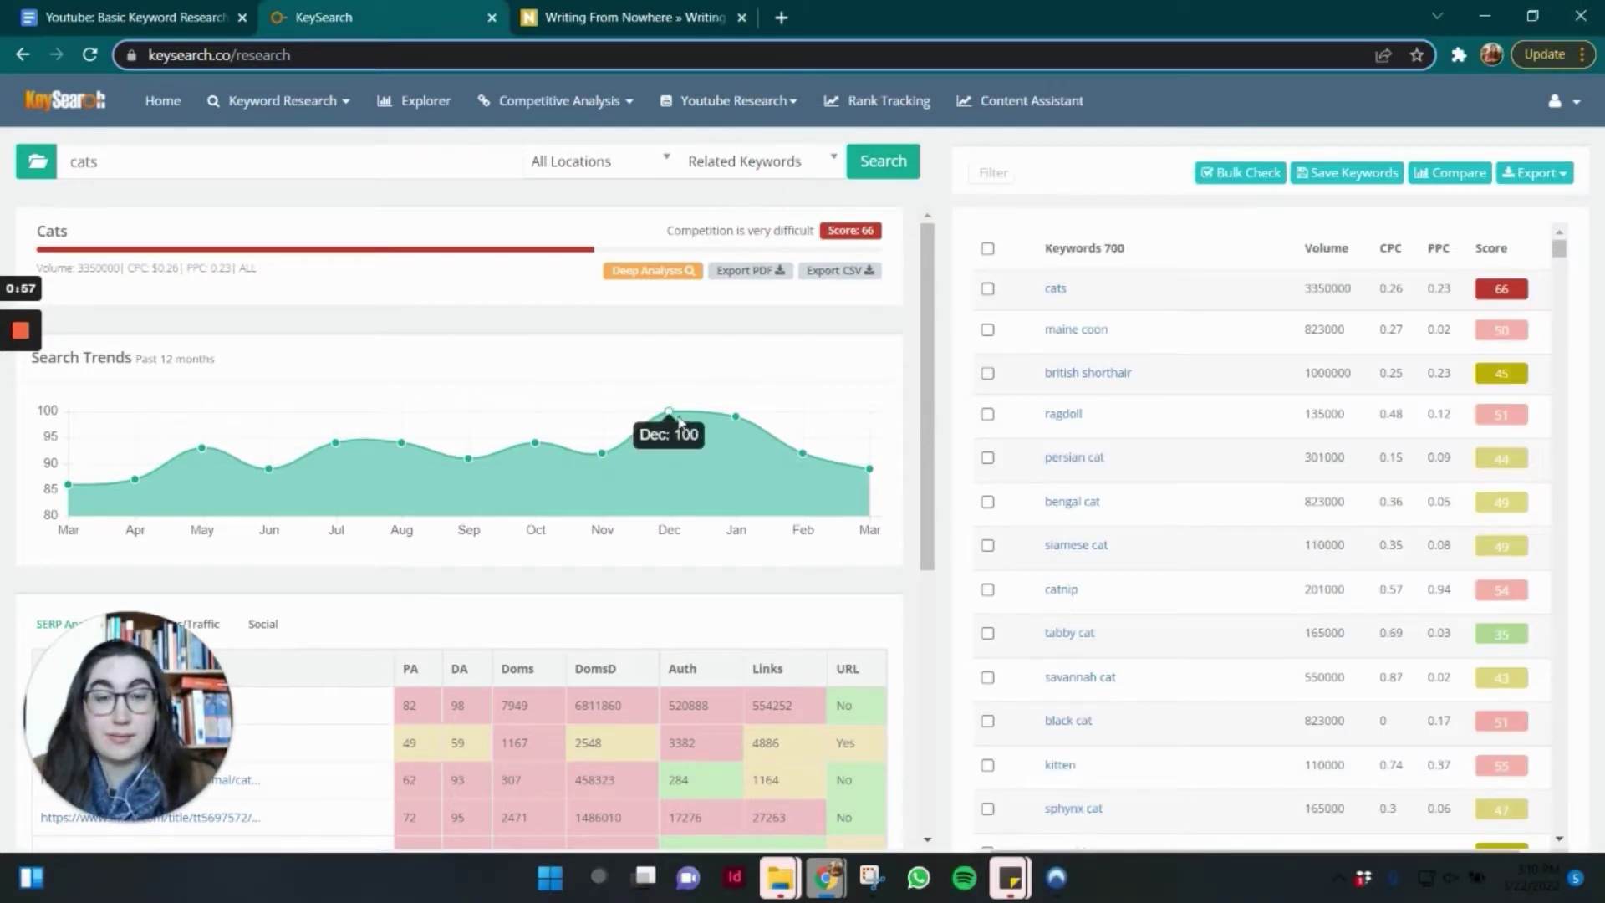
mouse_move(798, 475)
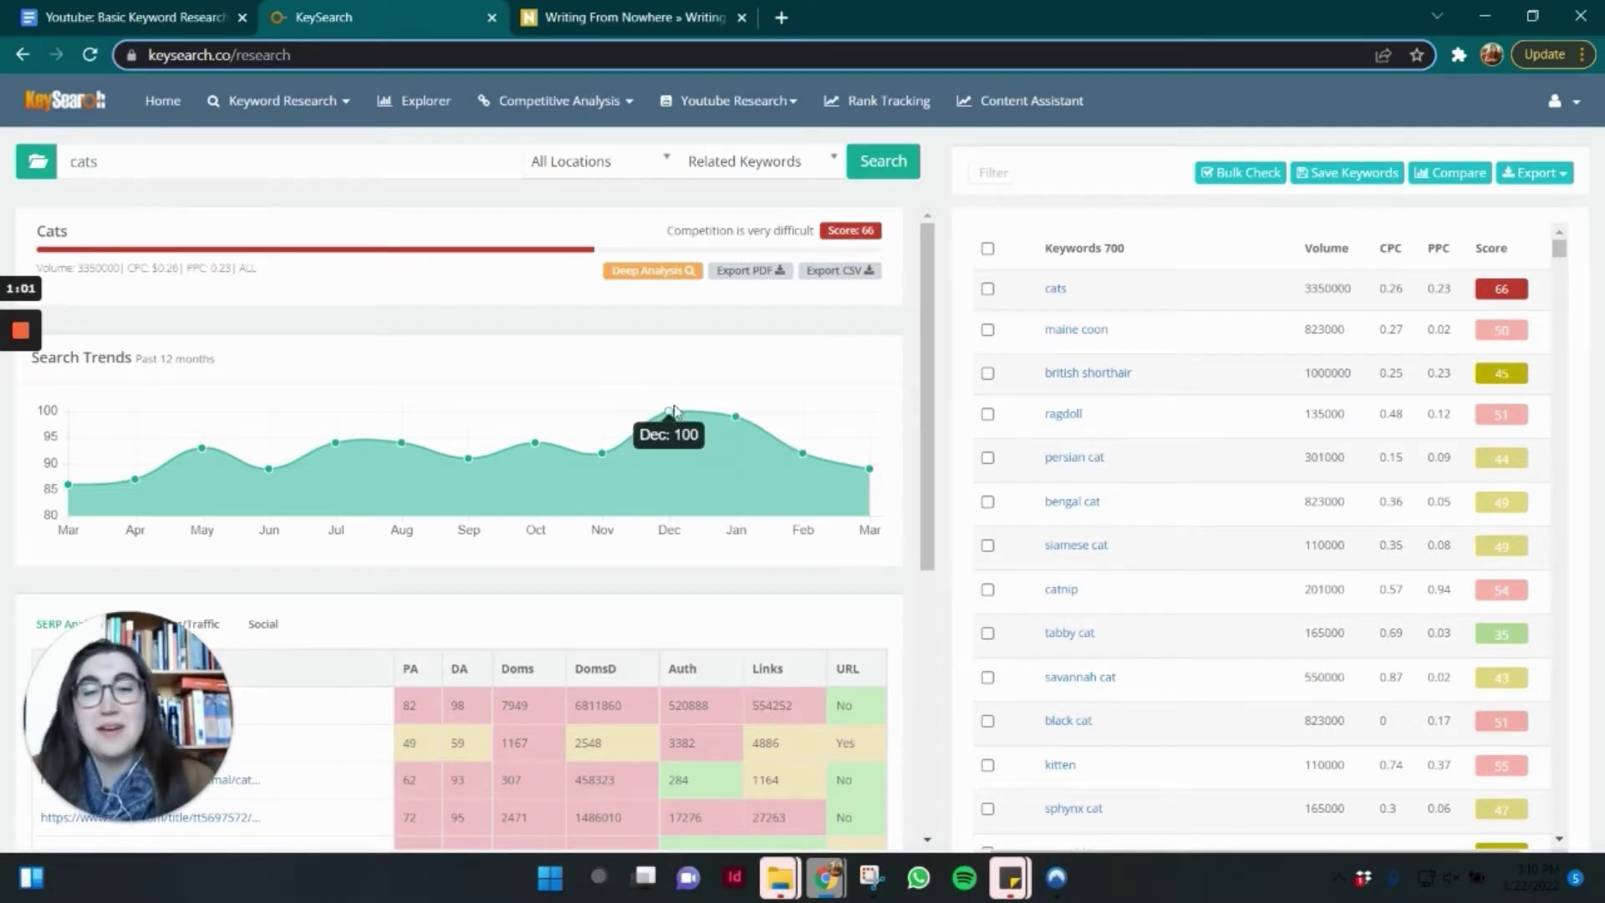
scroll(794, 494, down, 5)
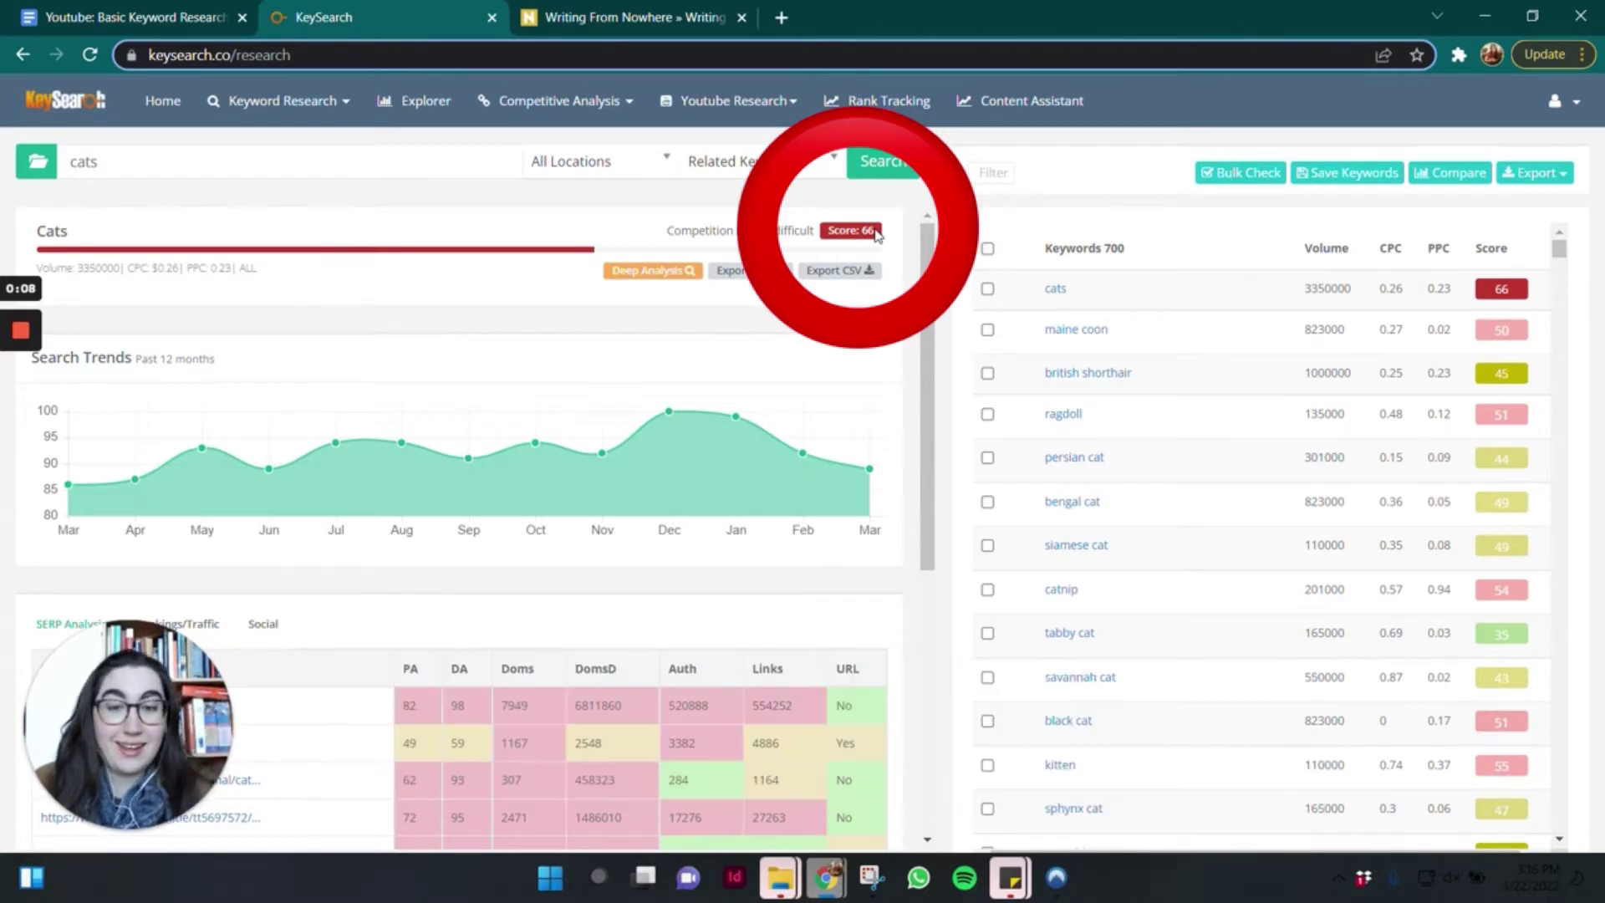
scroll(771, 227, down, 4)
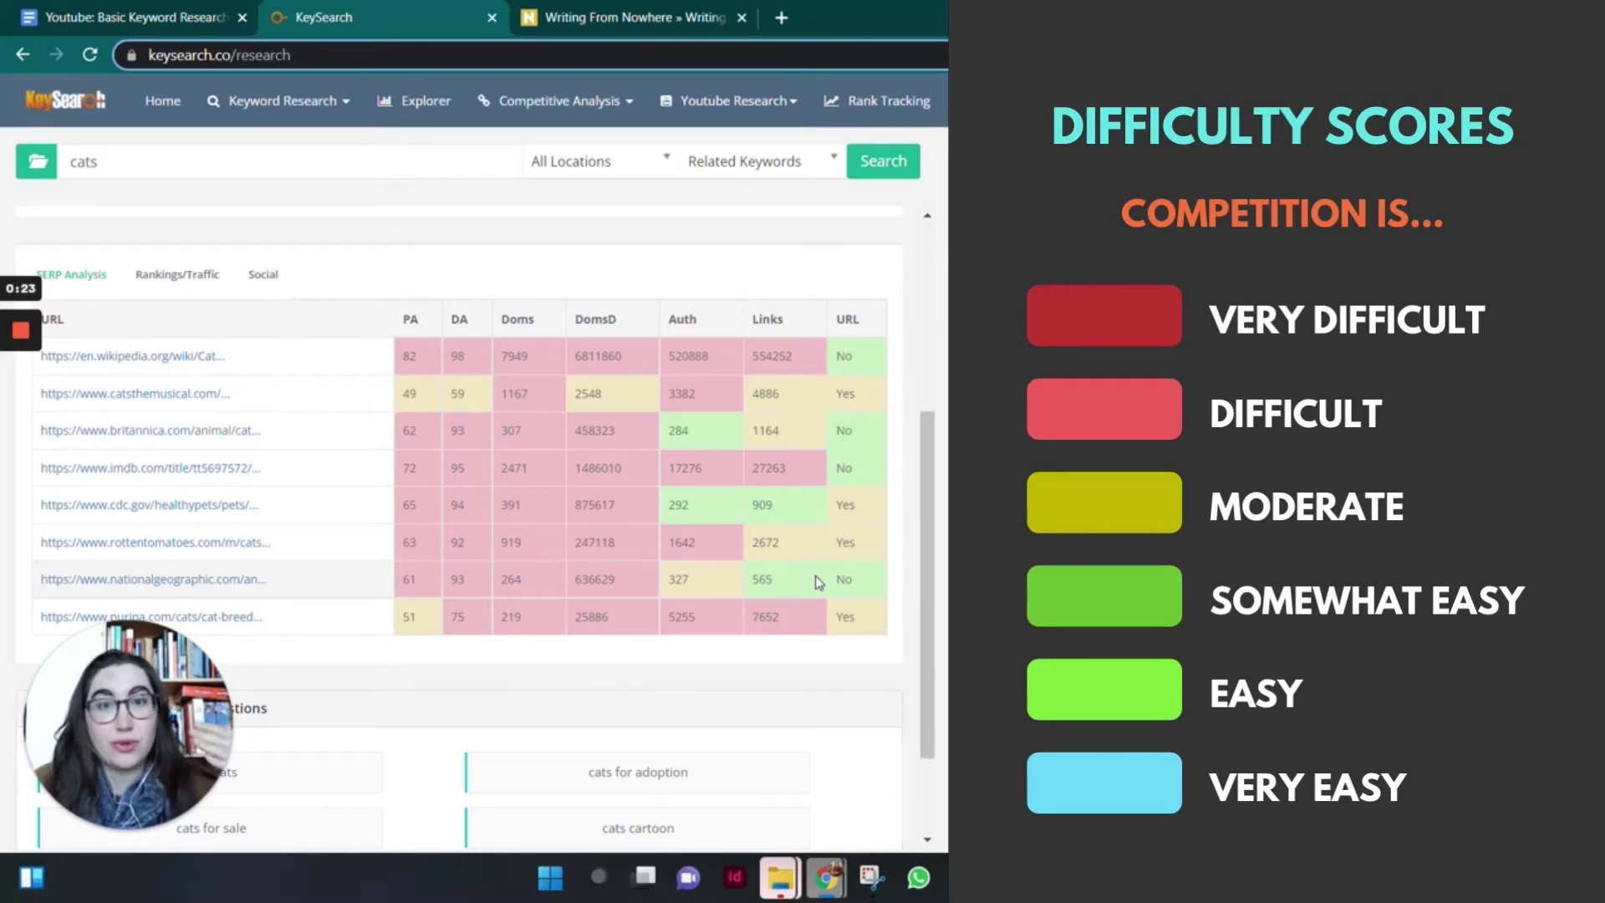
scroll(817, 583, up, 6)
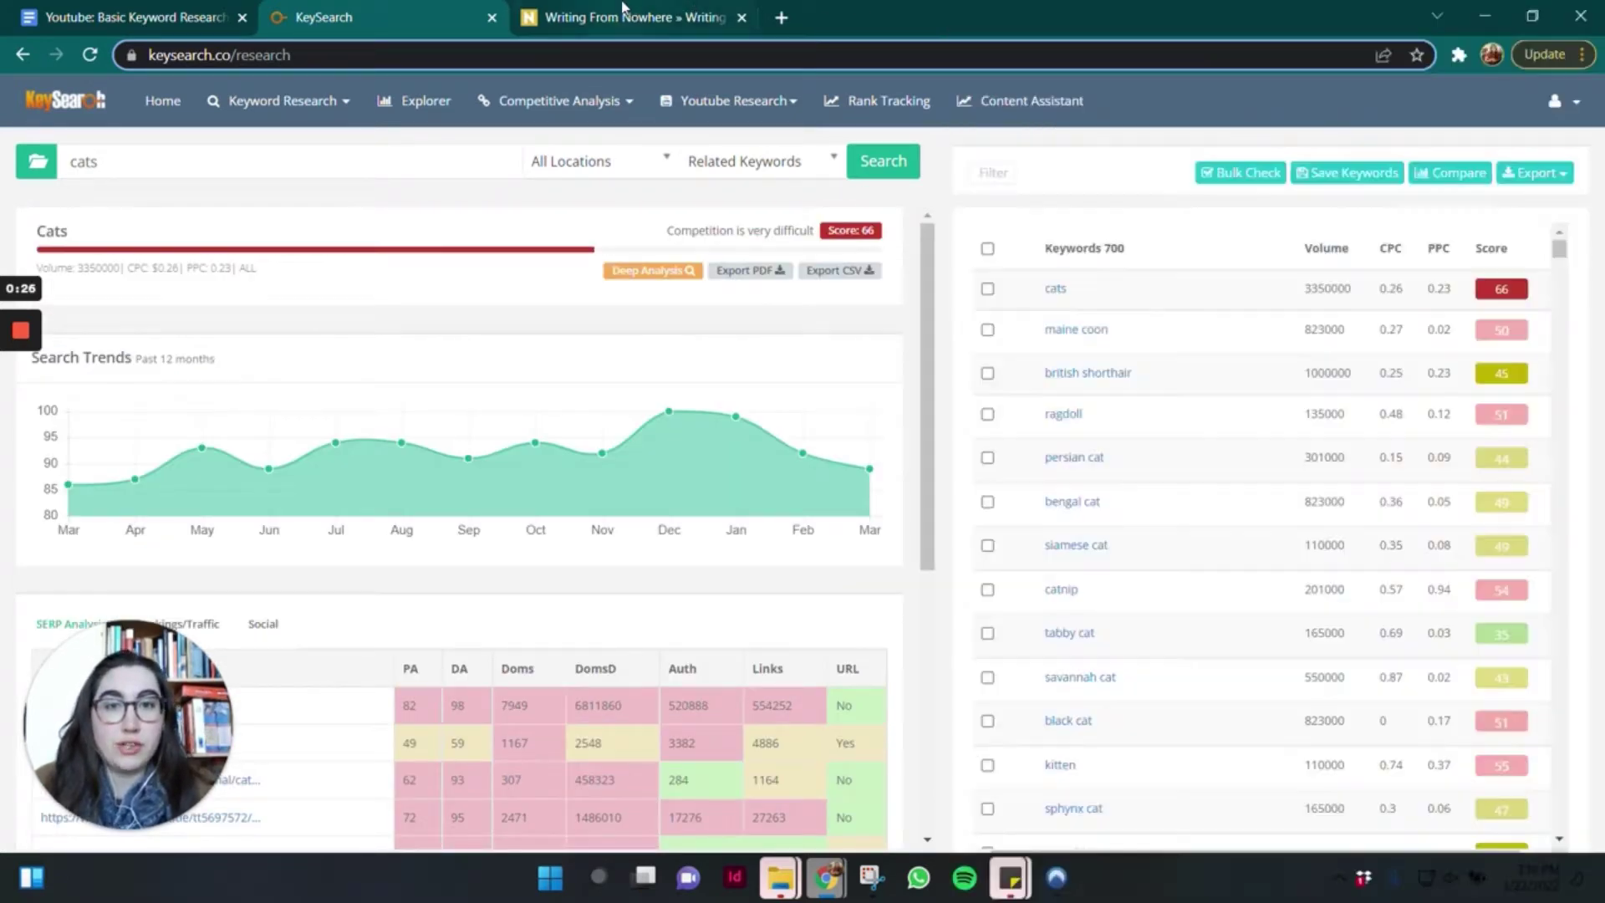
click(623, 17)
click(668, 52)
key(ctrl+c)
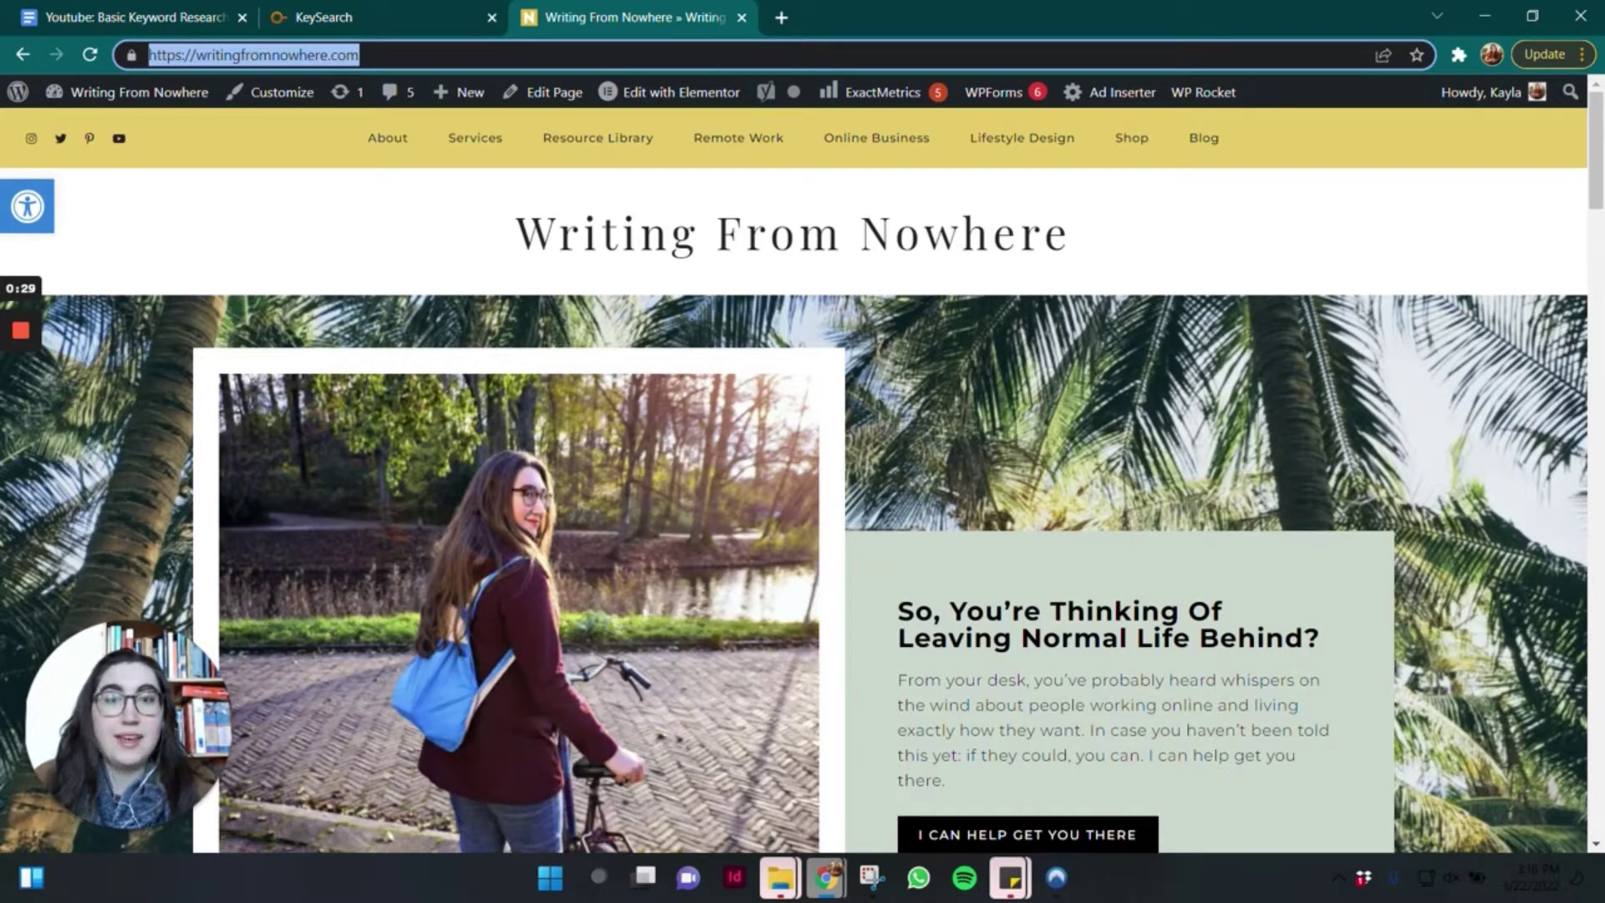
click(393, 15)
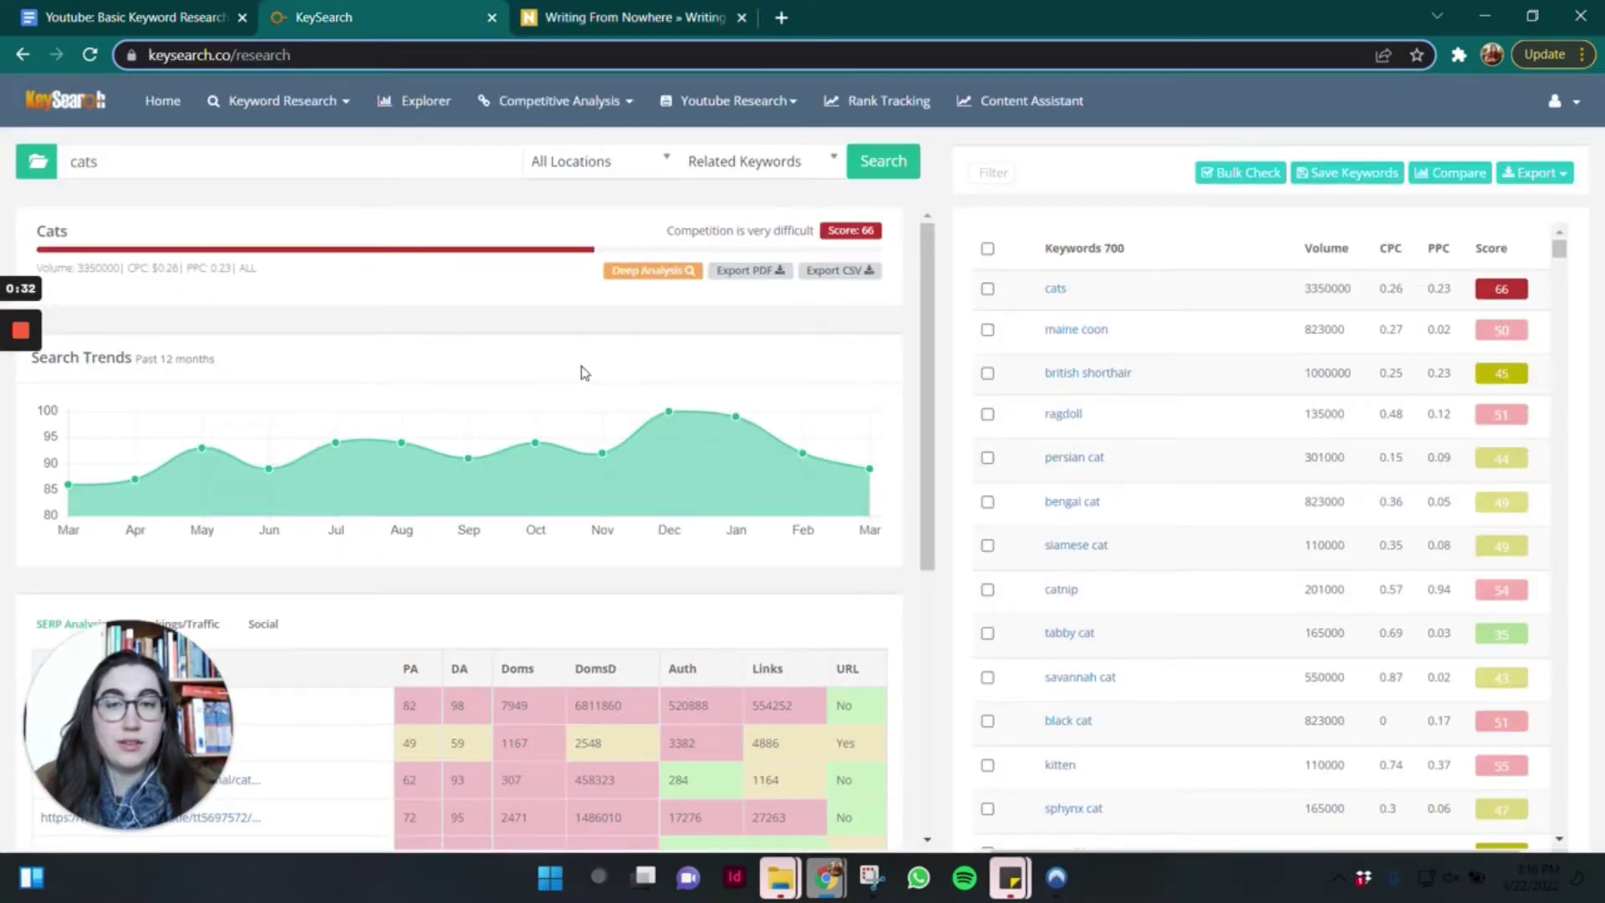
click(408, 100)
click(279, 158)
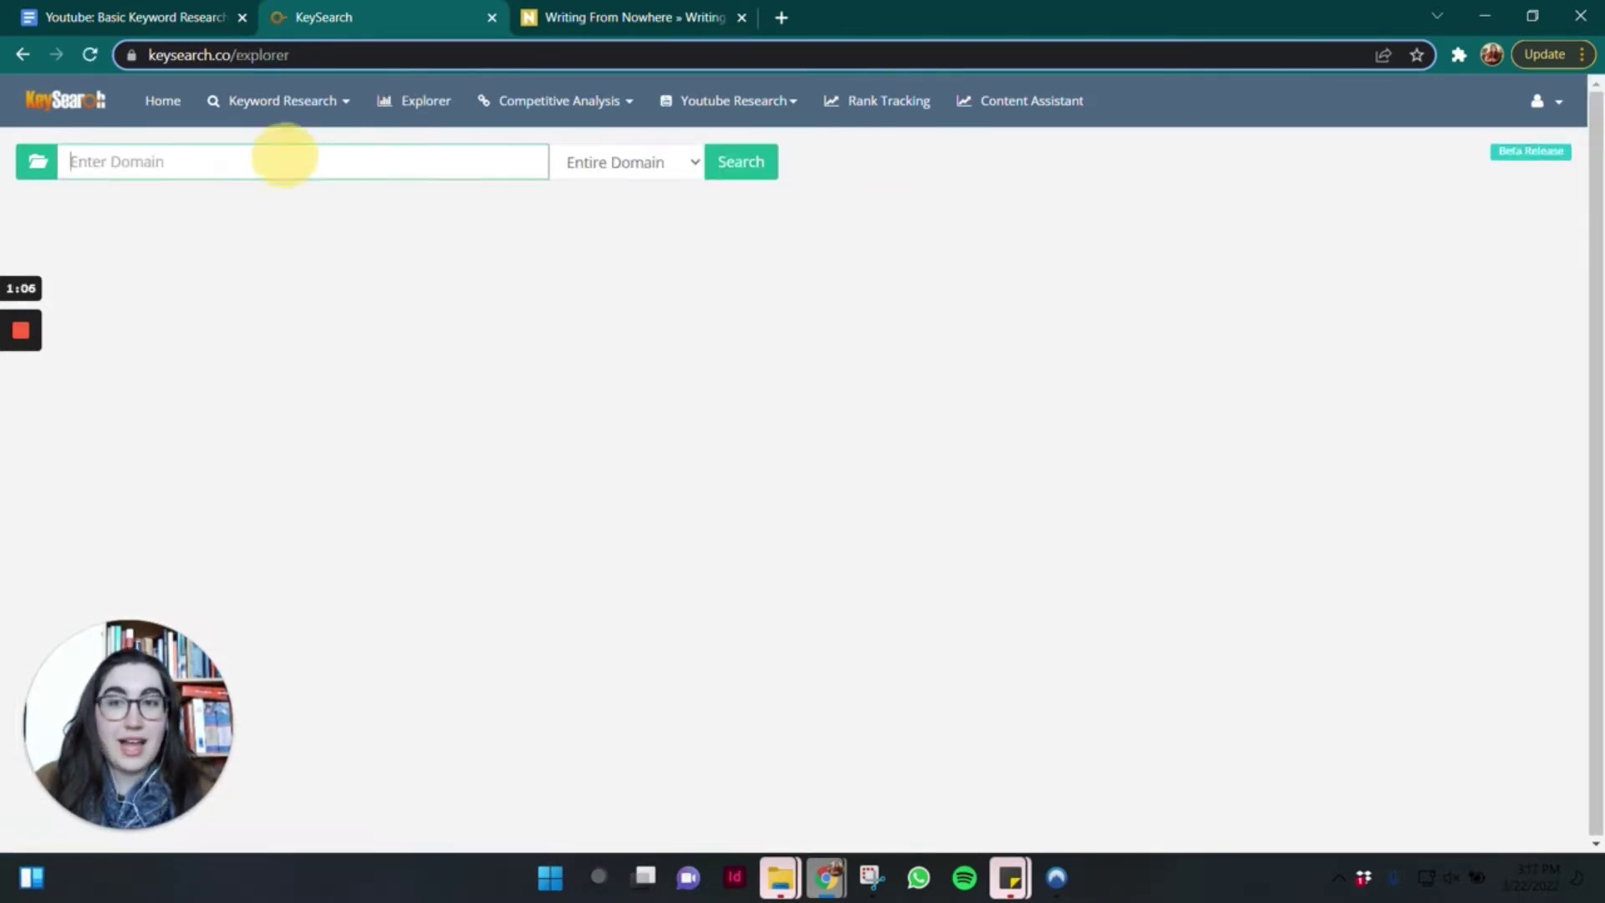
key(ctrl+v)
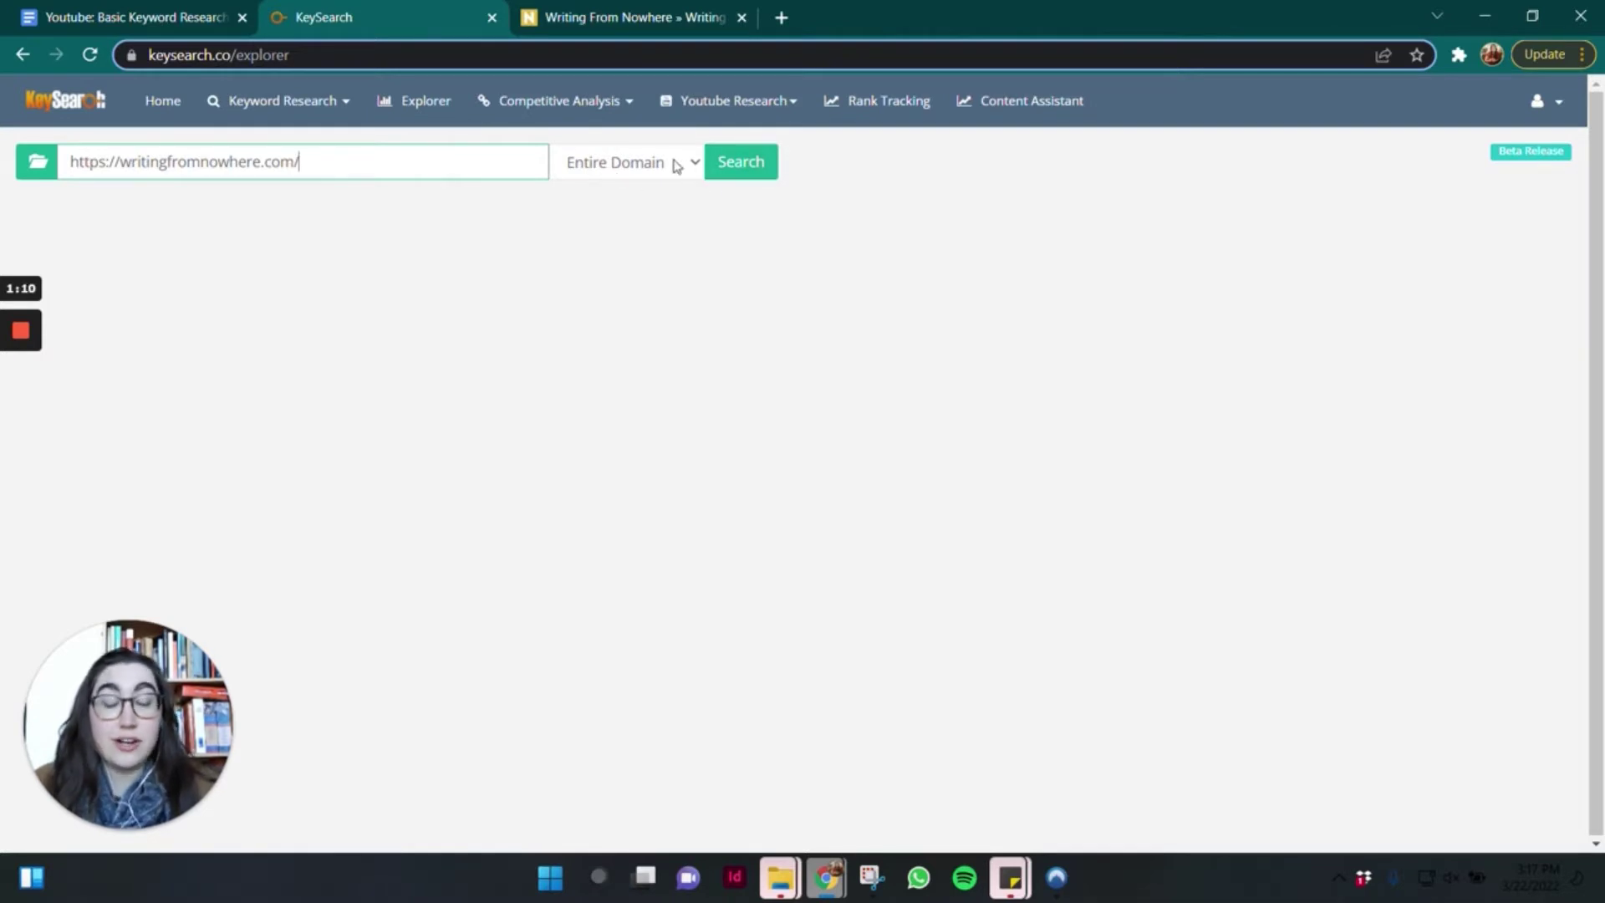
click(748, 163)
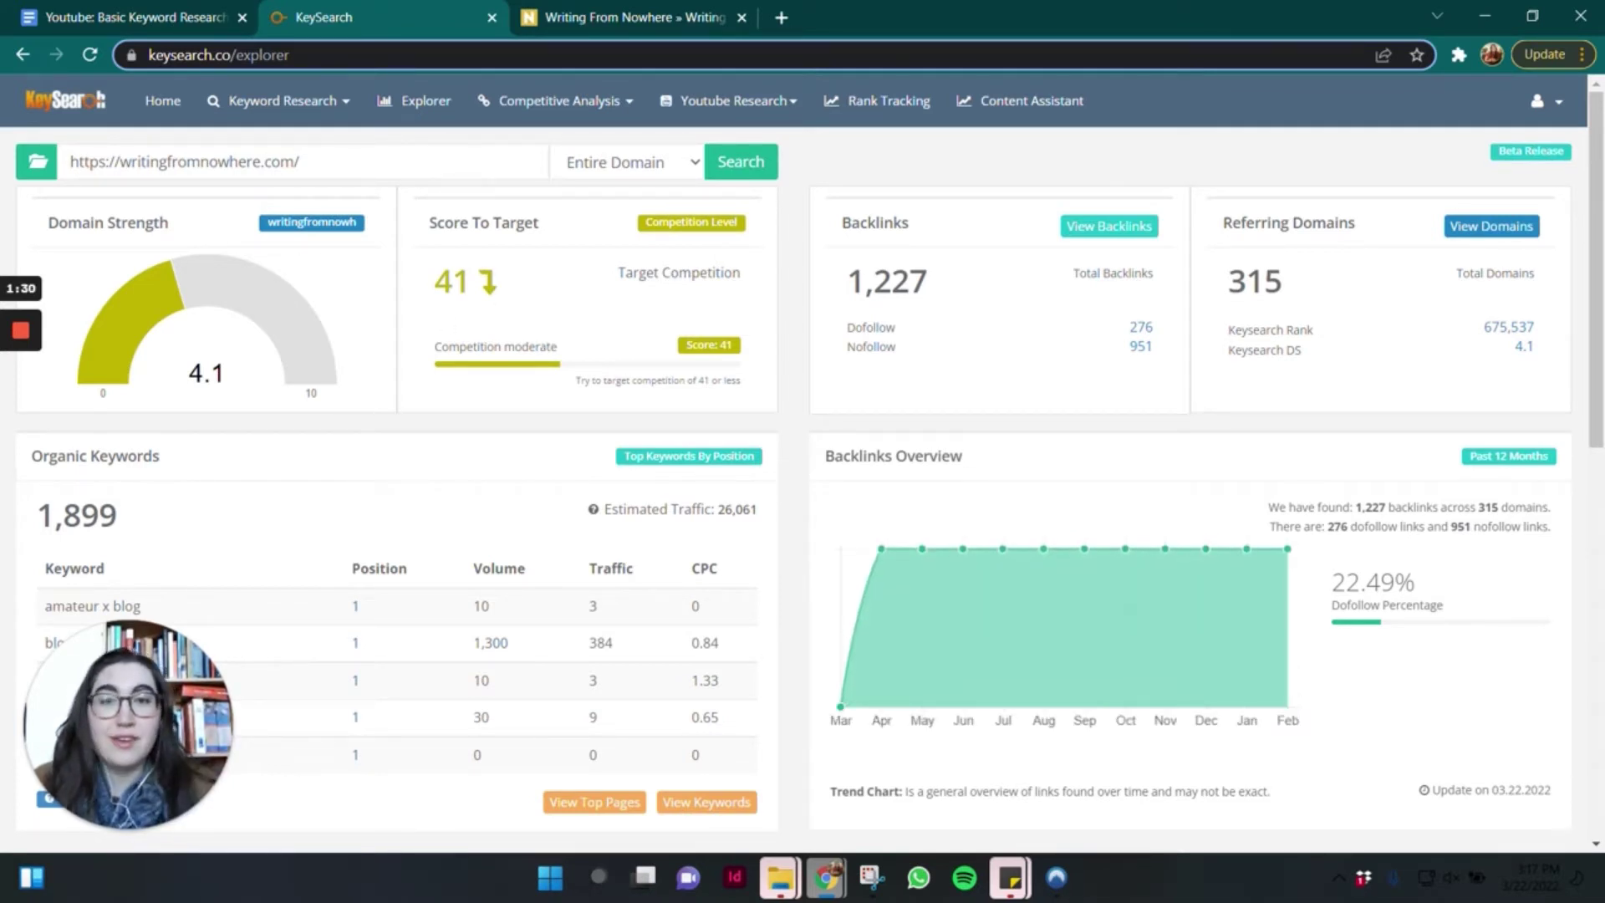
scroll(748, 307, down, 2)
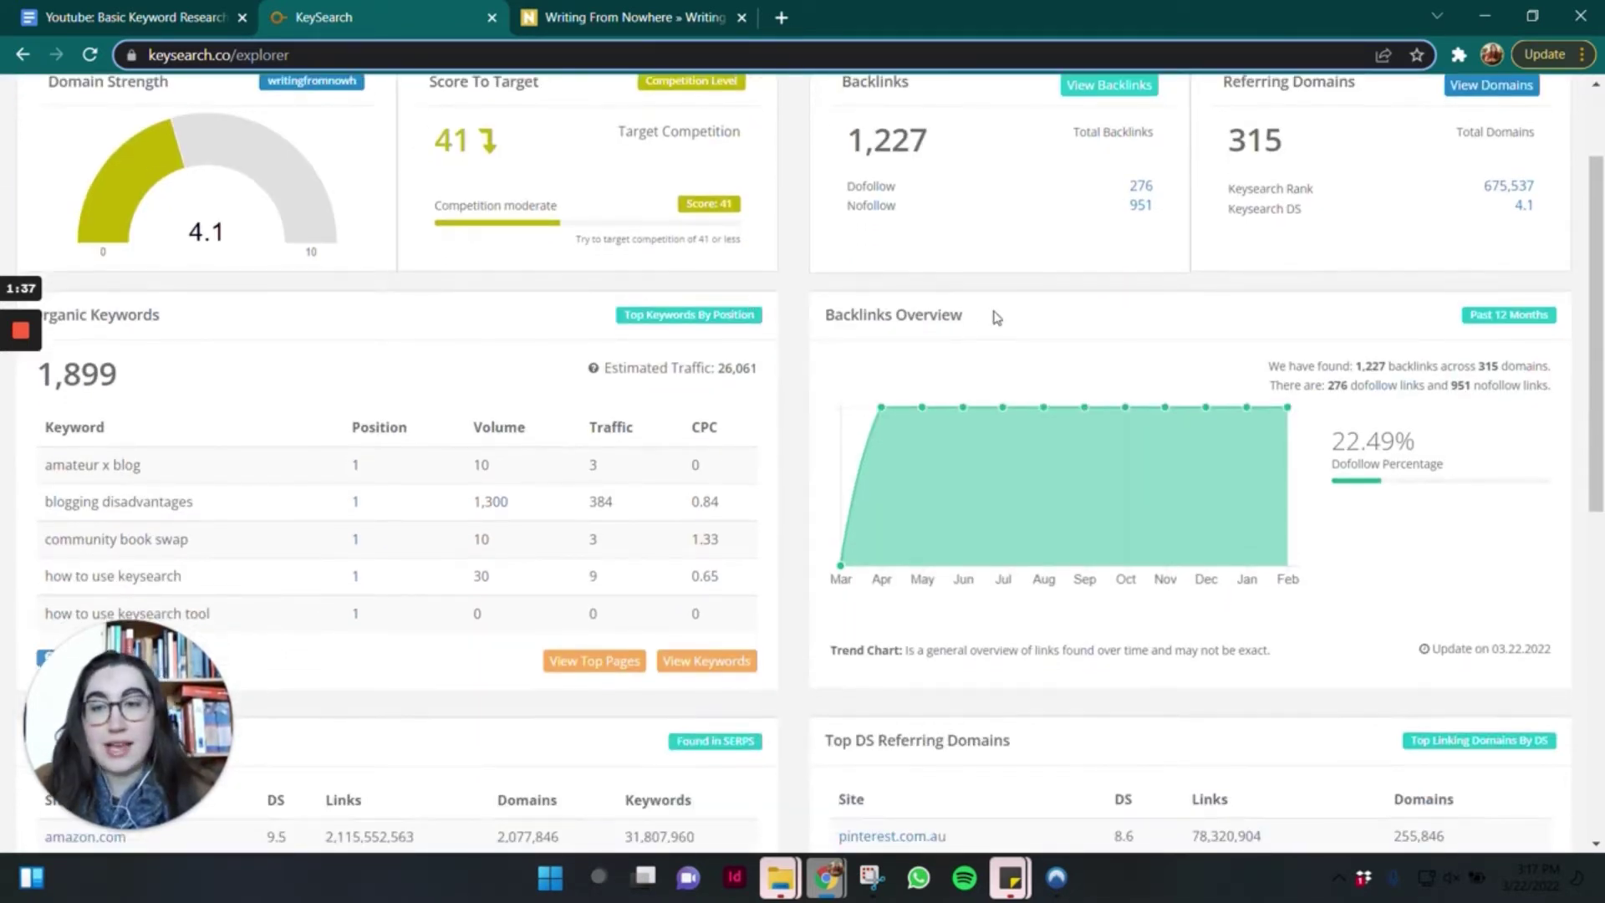
scroll(598, 376, down, 1)
scroll(585, 752, down, 3)
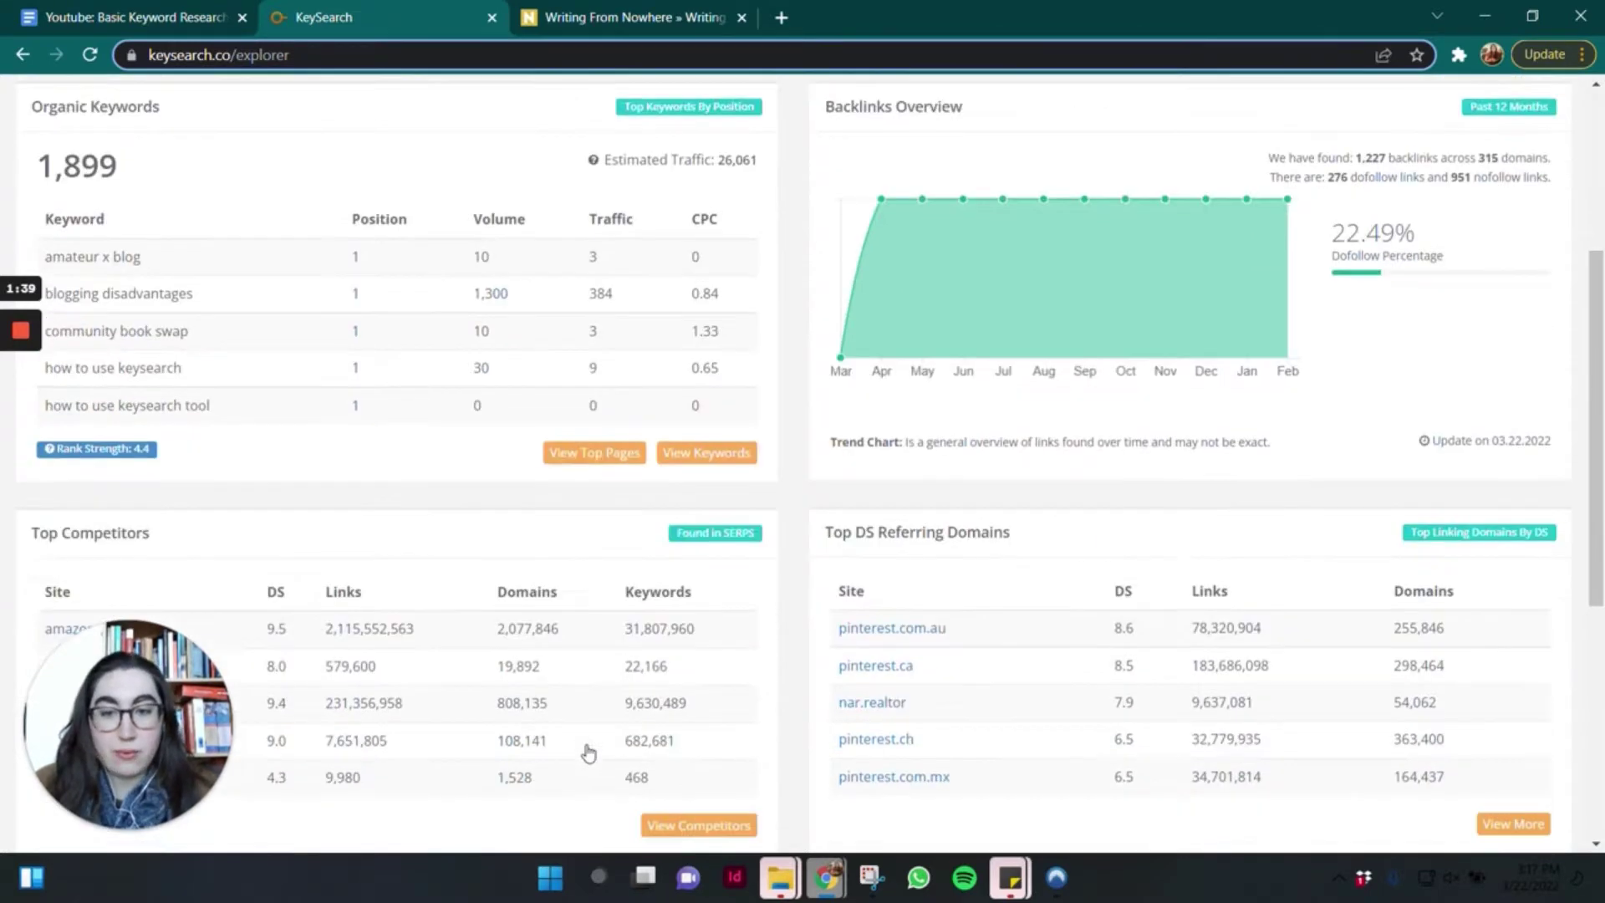
scroll(590, 751, down, 3)
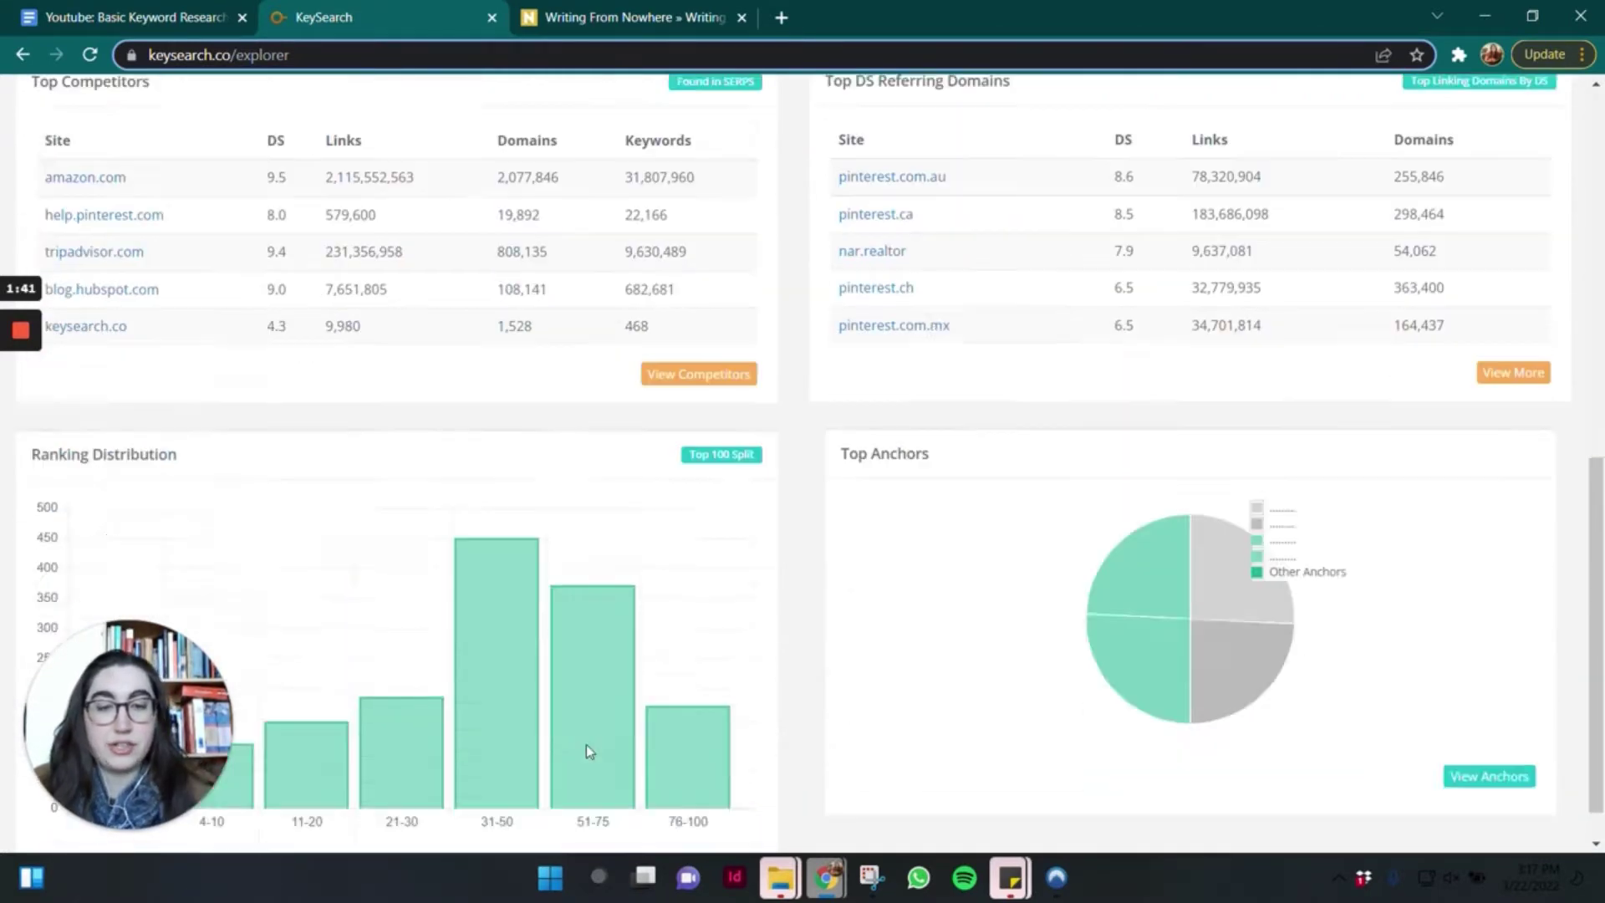
scroll(589, 751, up, 9)
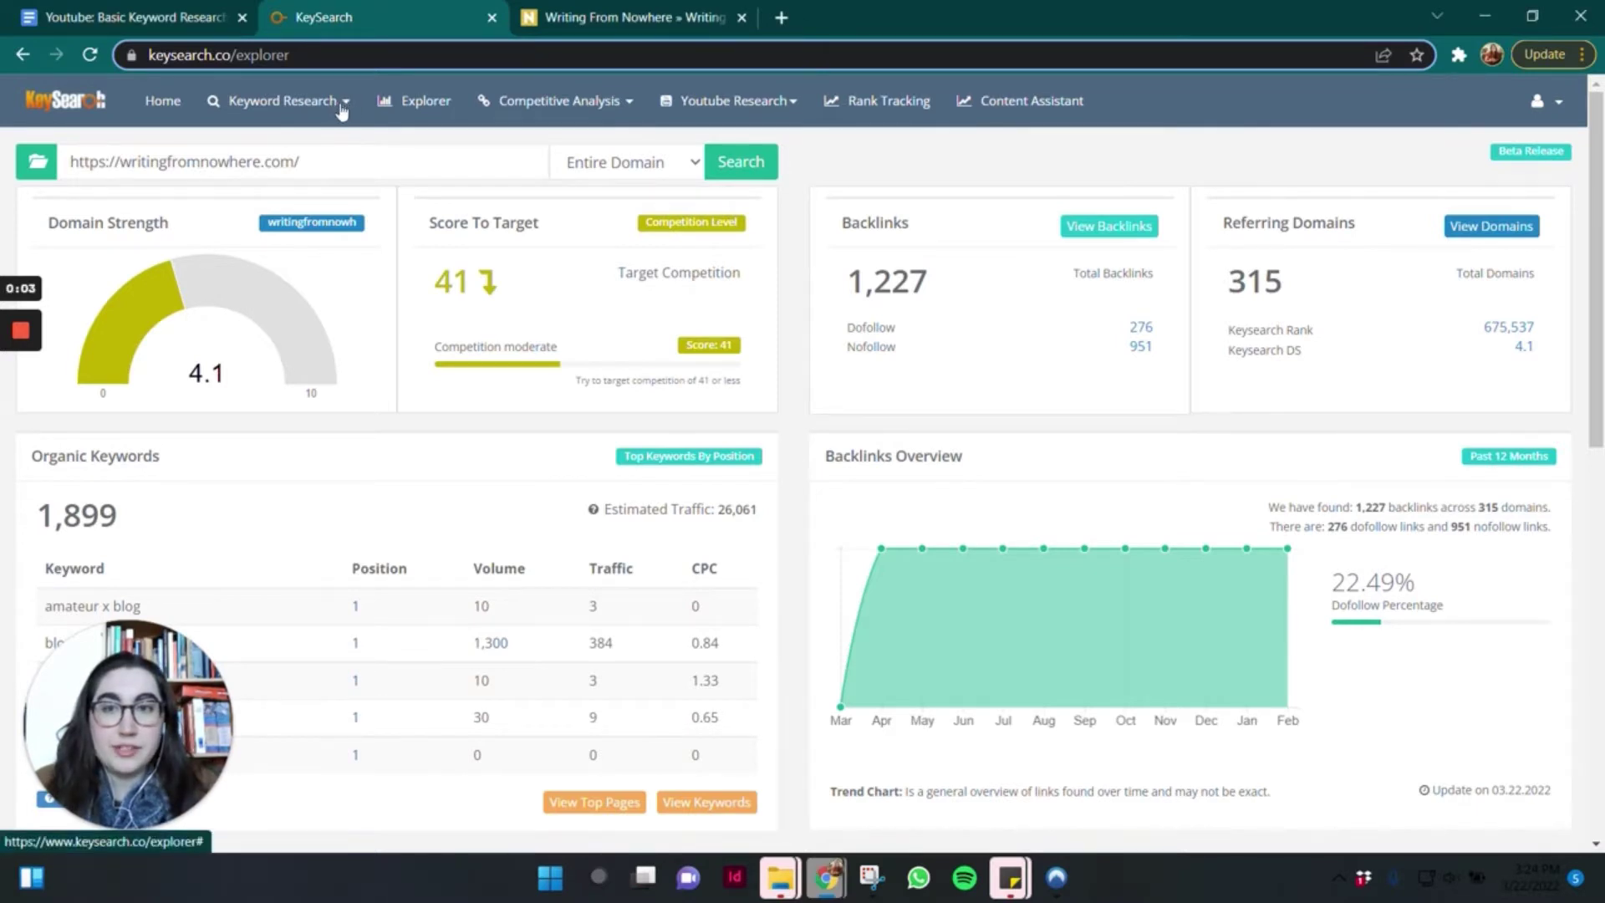
Run a keyword research search for "calligraphy" with related keywords in all locations.
click(342, 107)
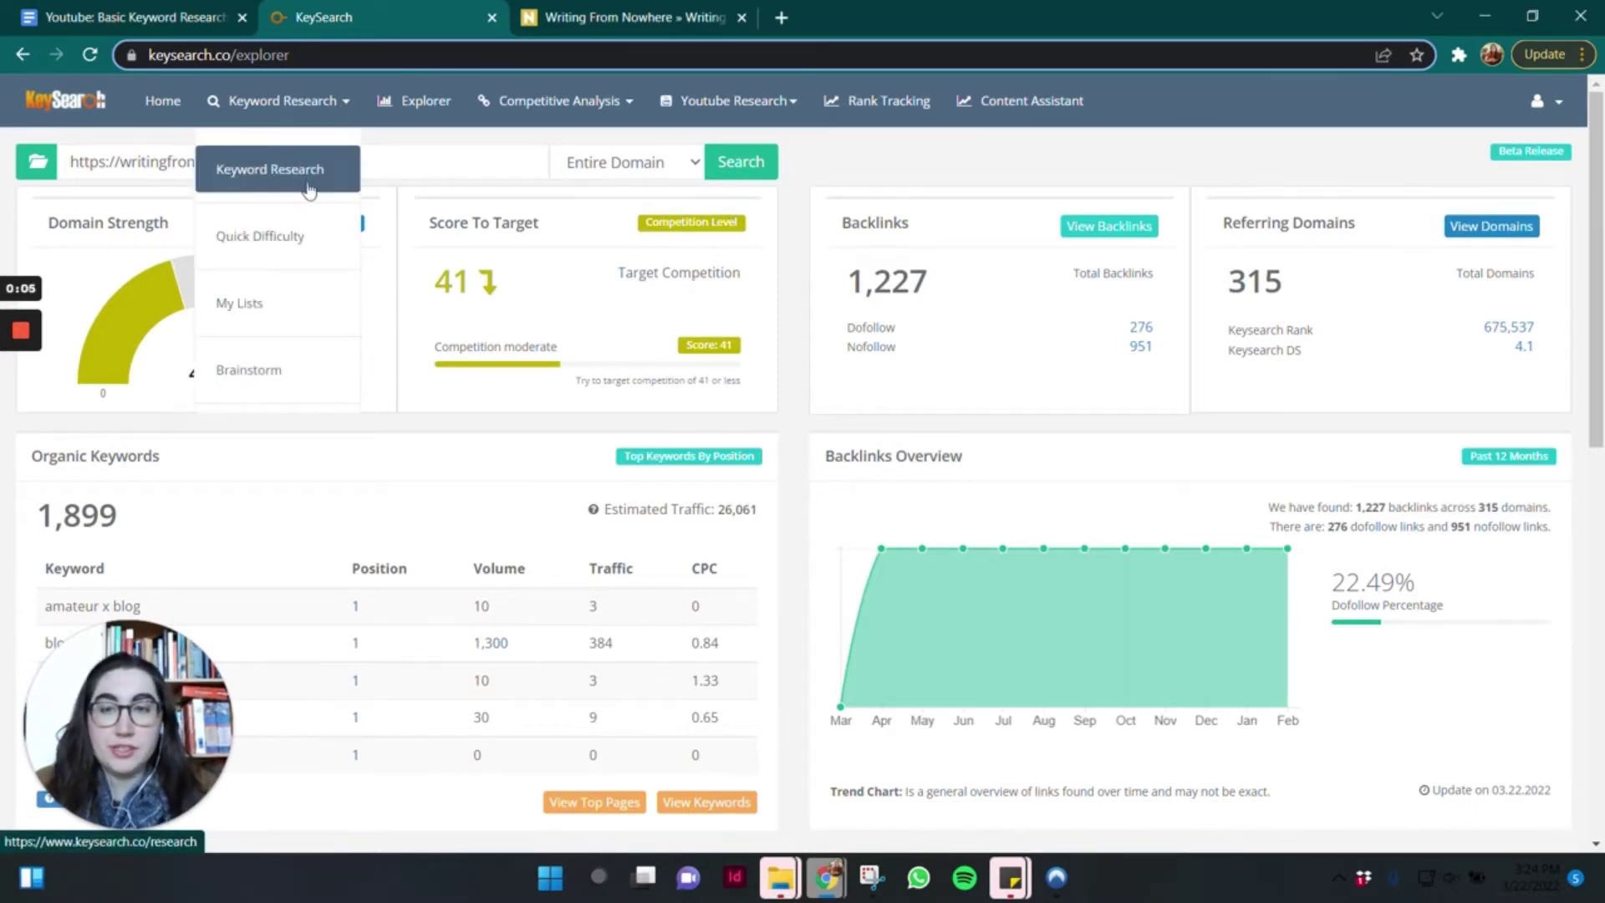
click(313, 182)
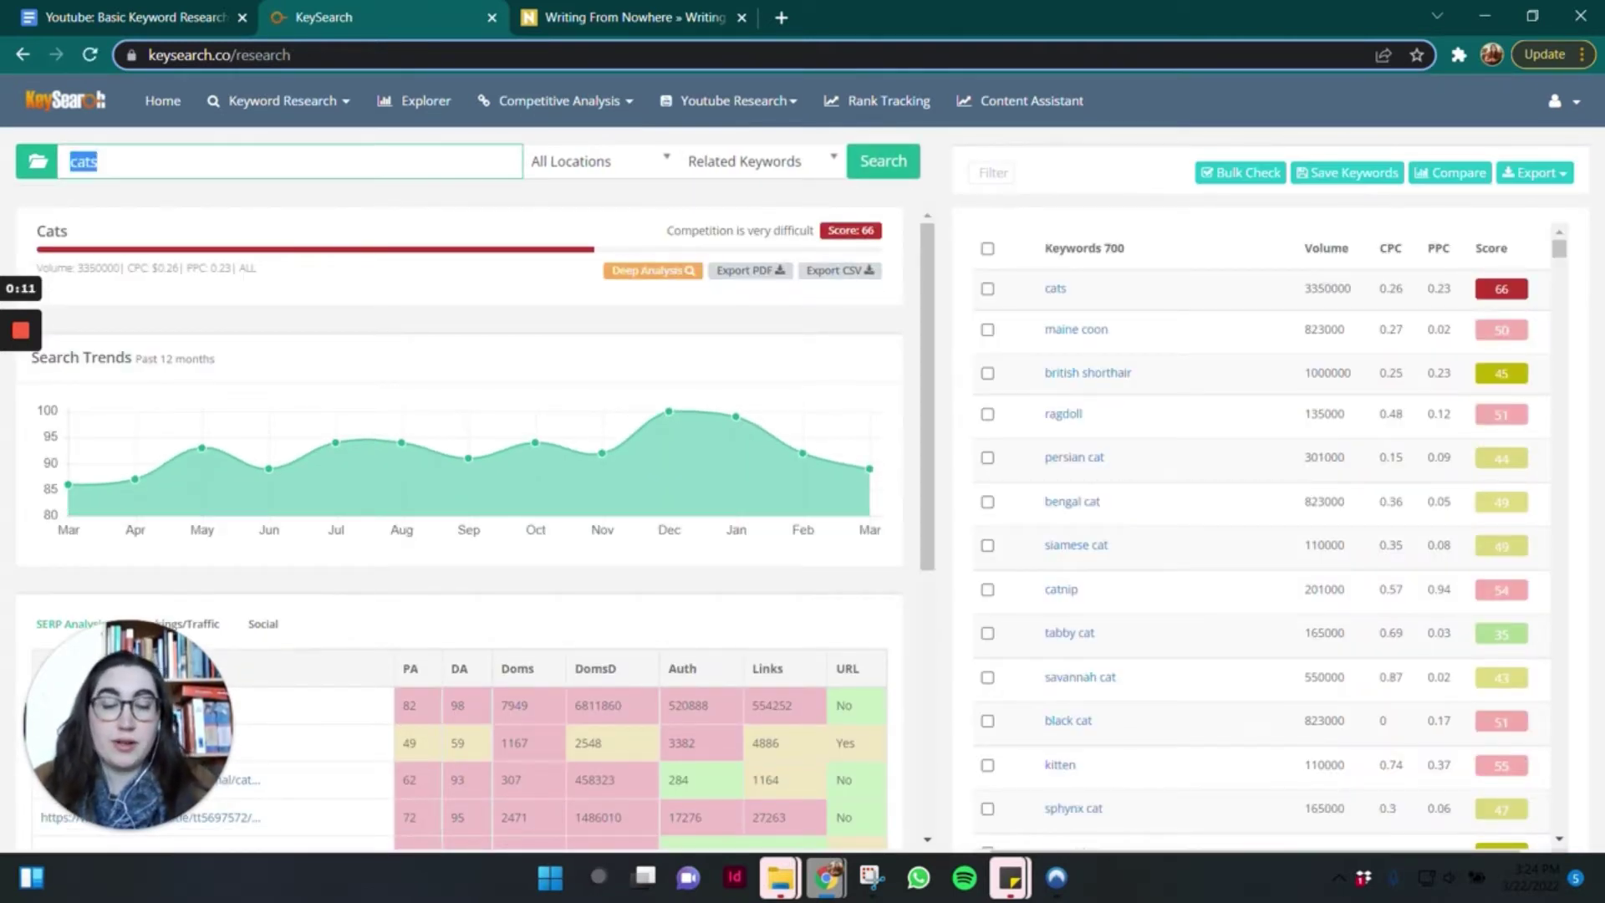
text(calligraphy)
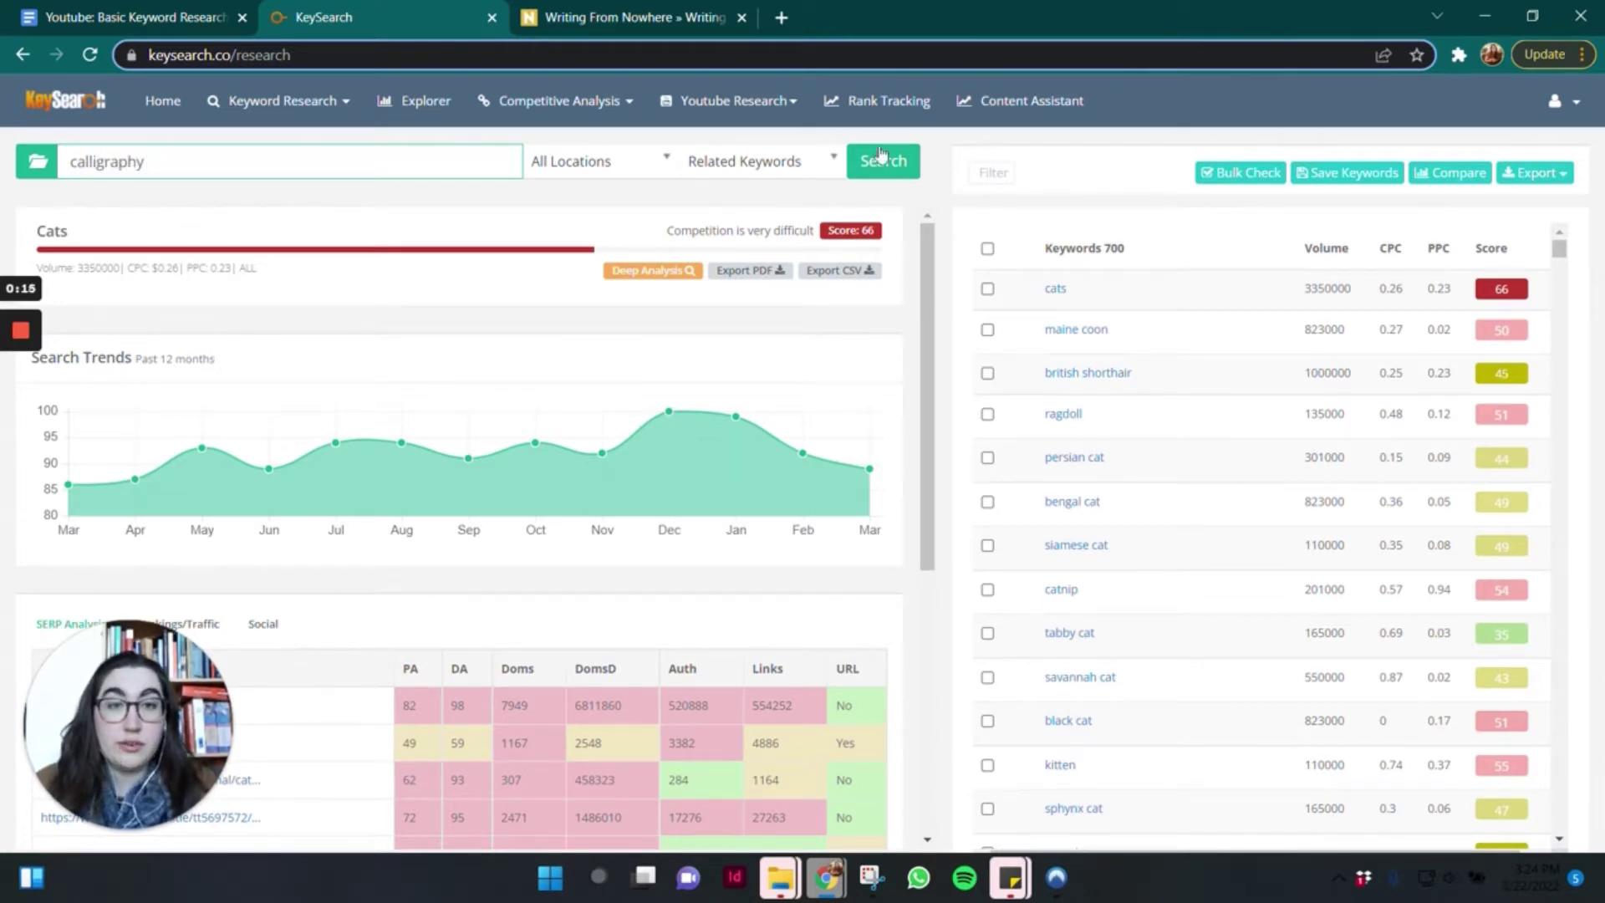
click(906, 158)
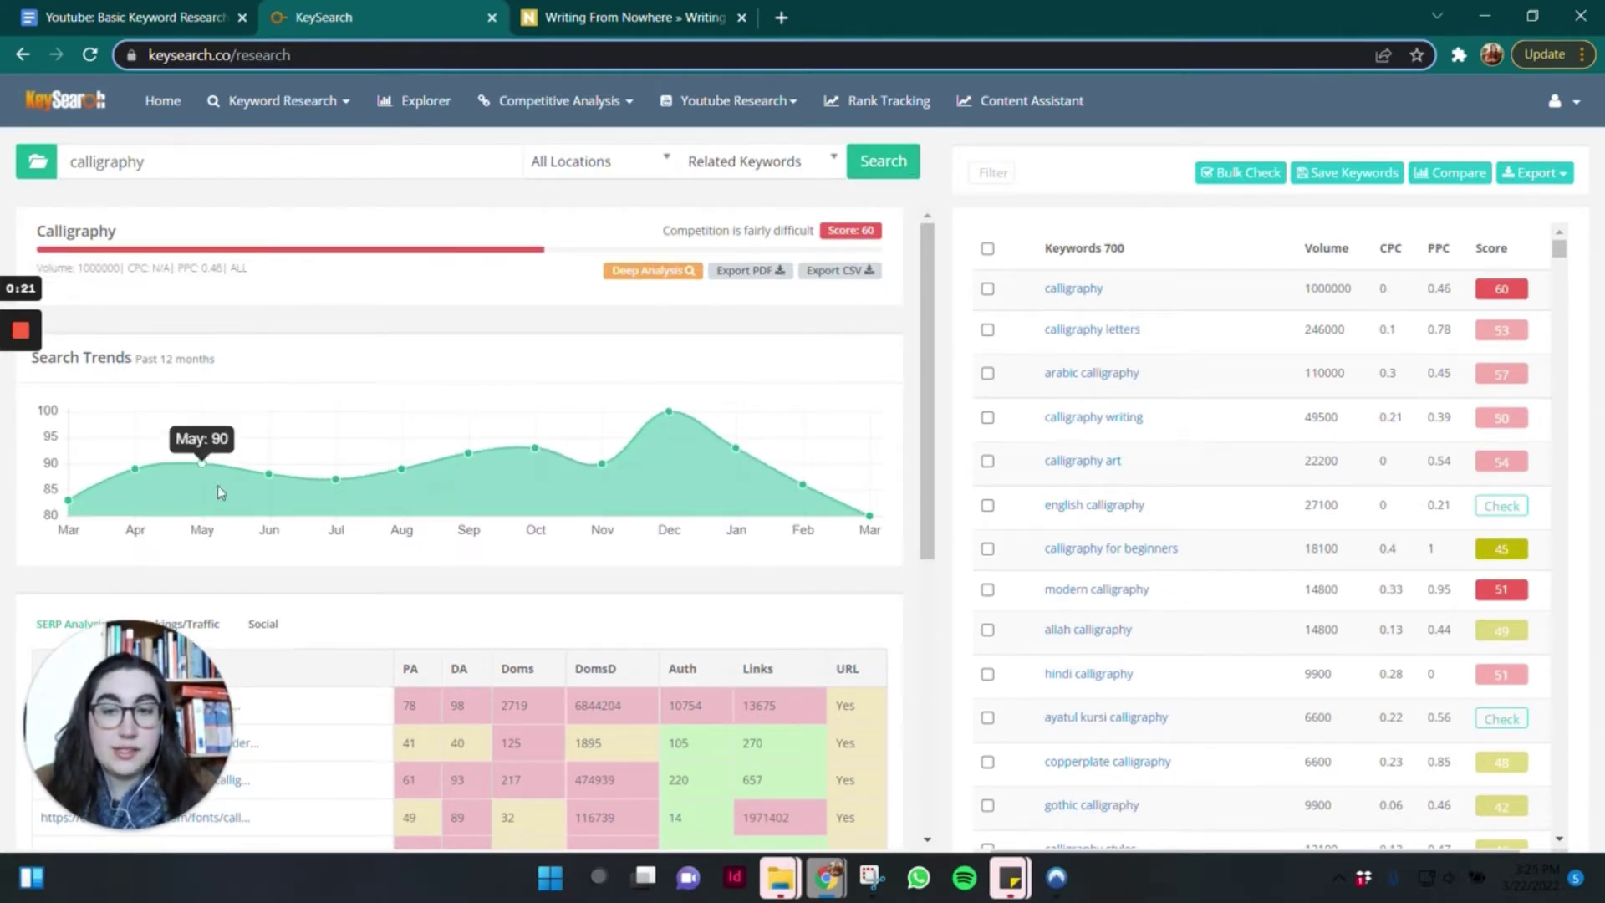
Examine the trend chart, SERP analysis and related keyword list for "calligraphy".
scroll(723, 443, down, 4)
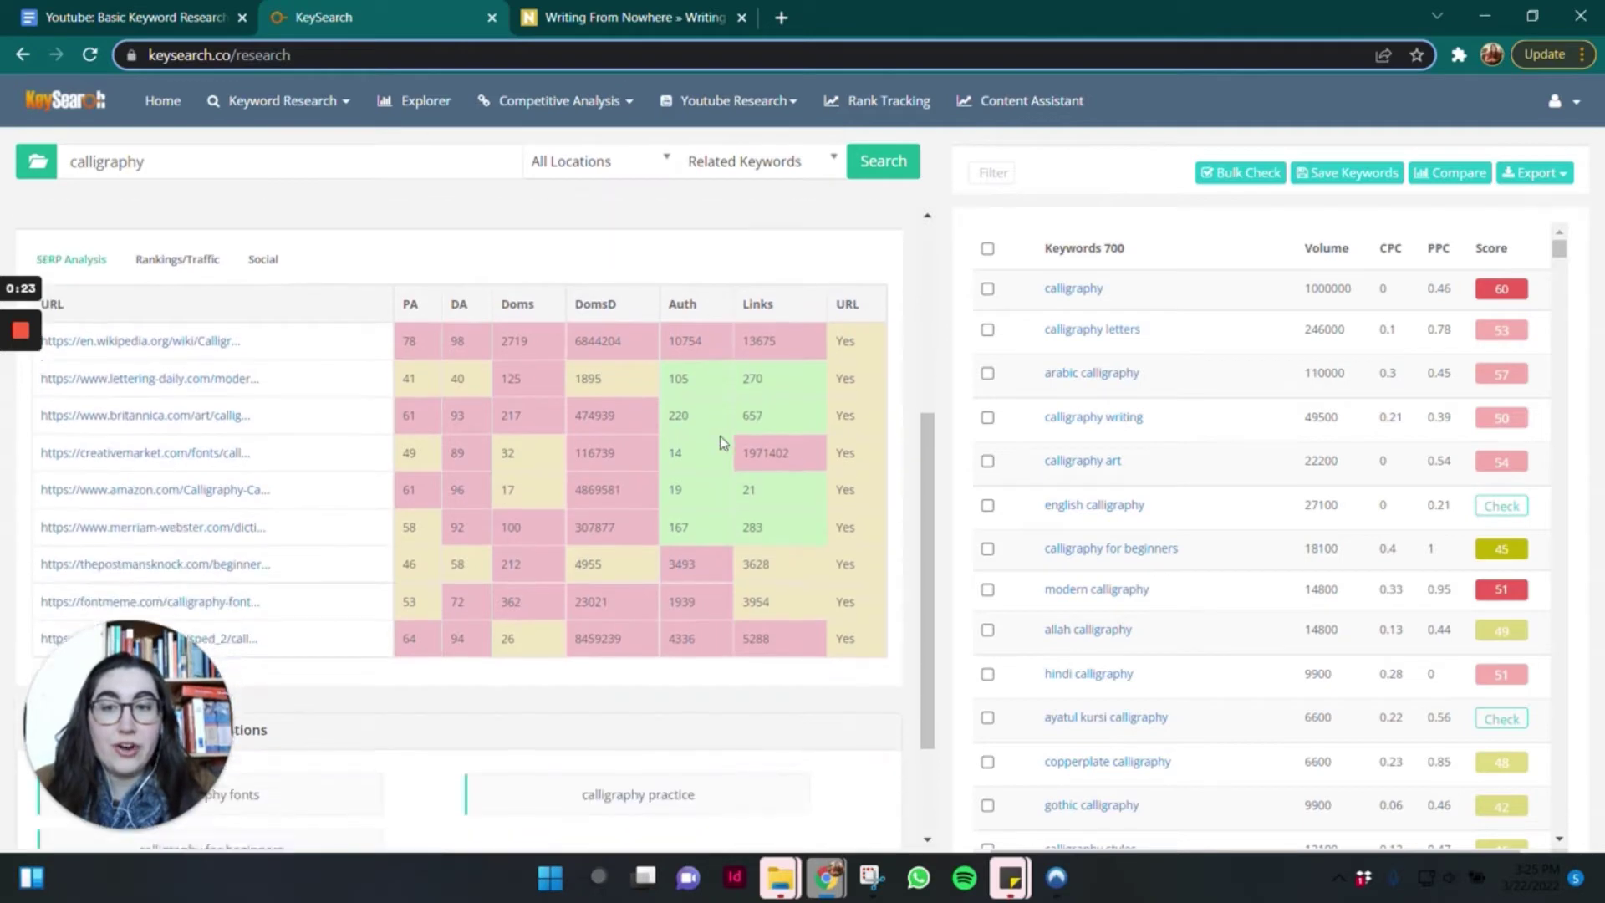
scroll(775, 514, up, 4)
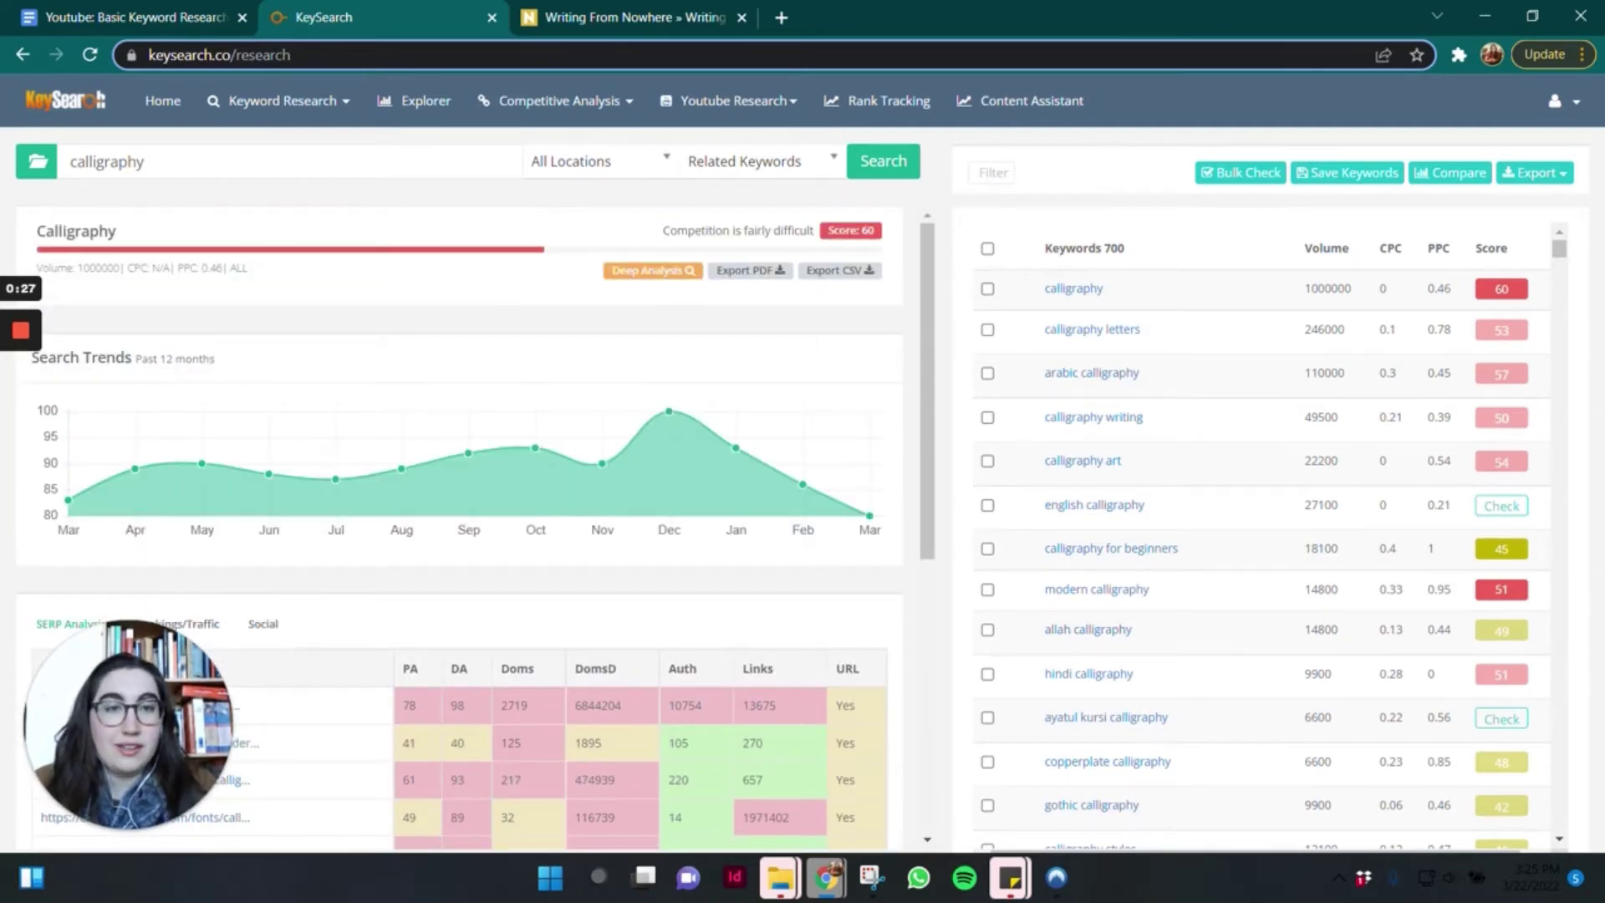
scroll(1494, 549, down, 3)
scroll(1497, 558, down, 1)
scroll(1496, 556, up, 3)
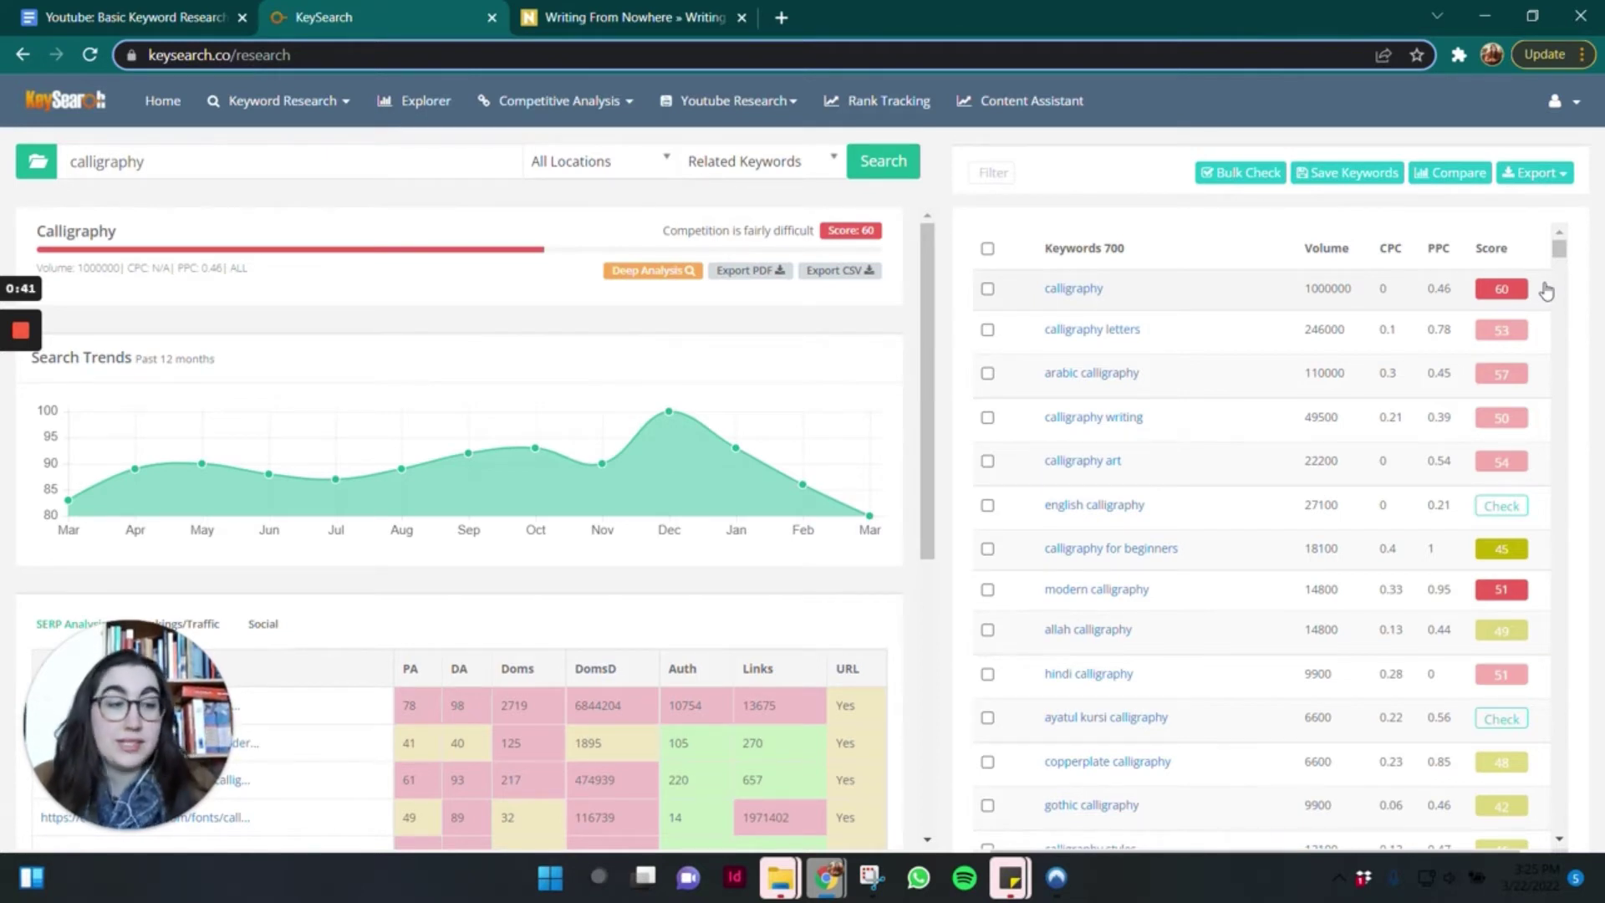
scroll(1546, 290, down, 1)
scroll(1550, 505, down, 1)
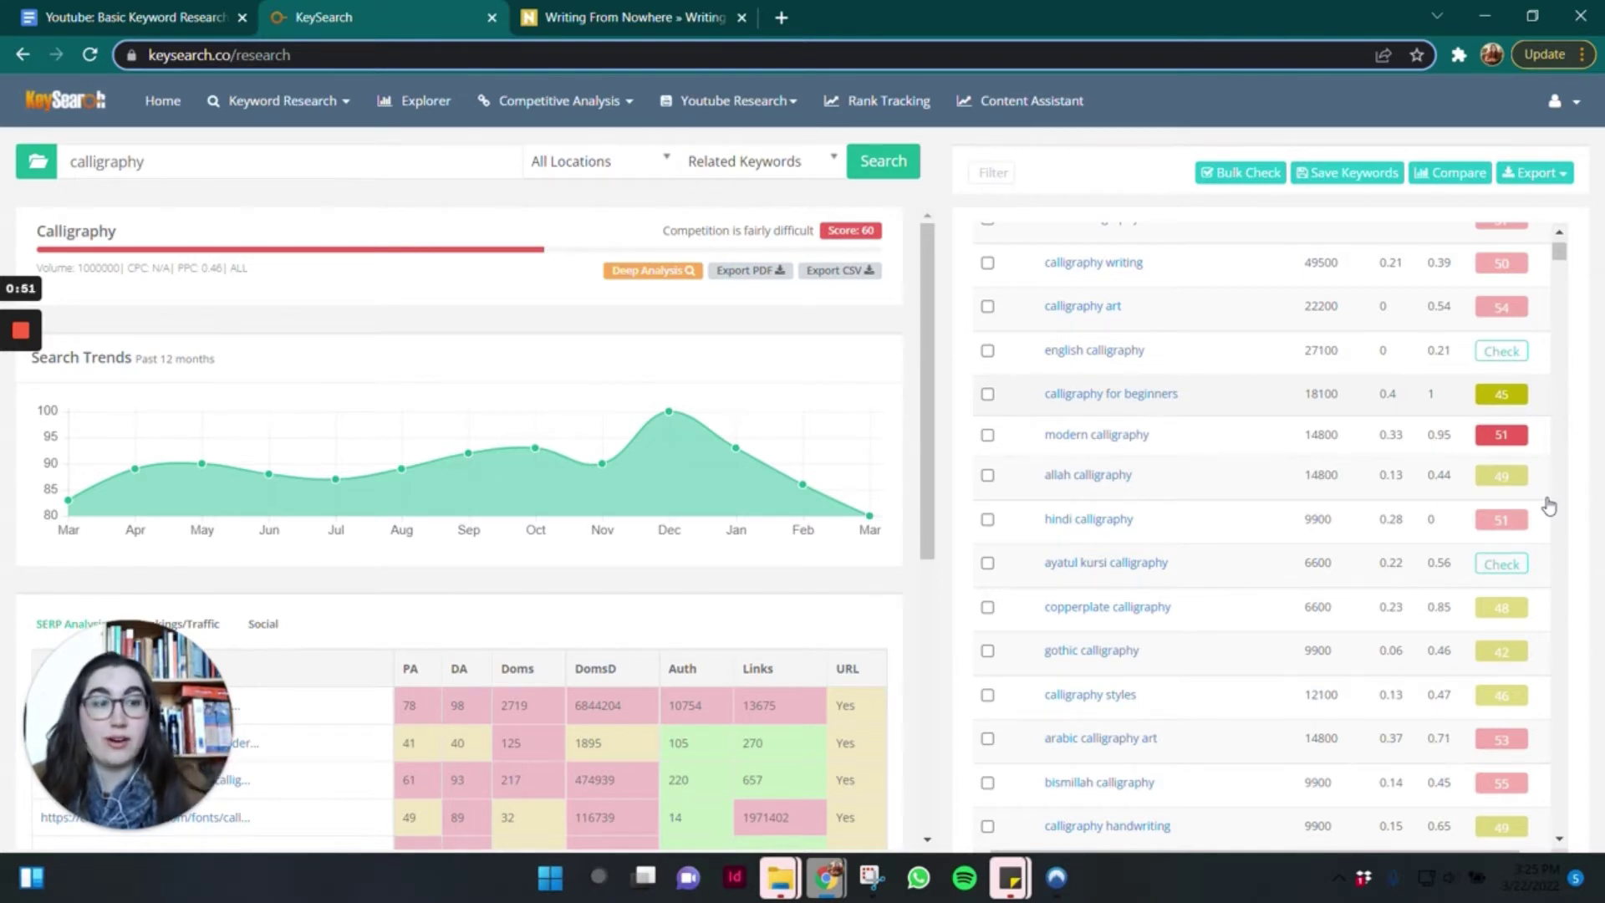
scroll(1549, 505, up, 2)
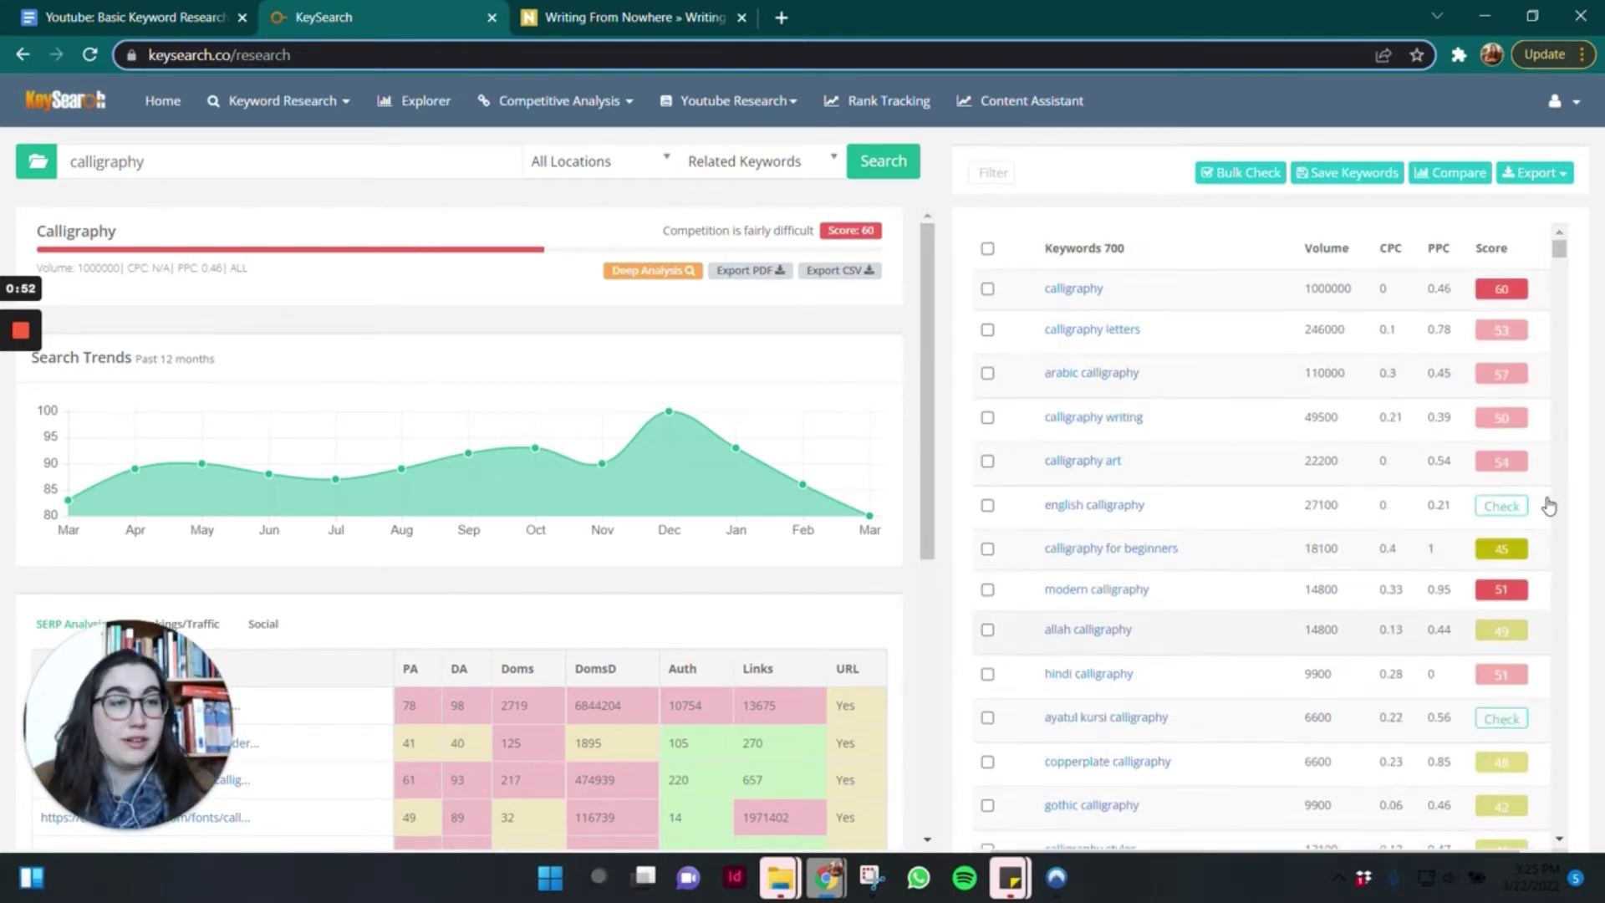
Sort the related keywords by score from lowest to highest and refresh the outdated score of "faux calligraphy vs brush calligraphy".
click(1501, 251)
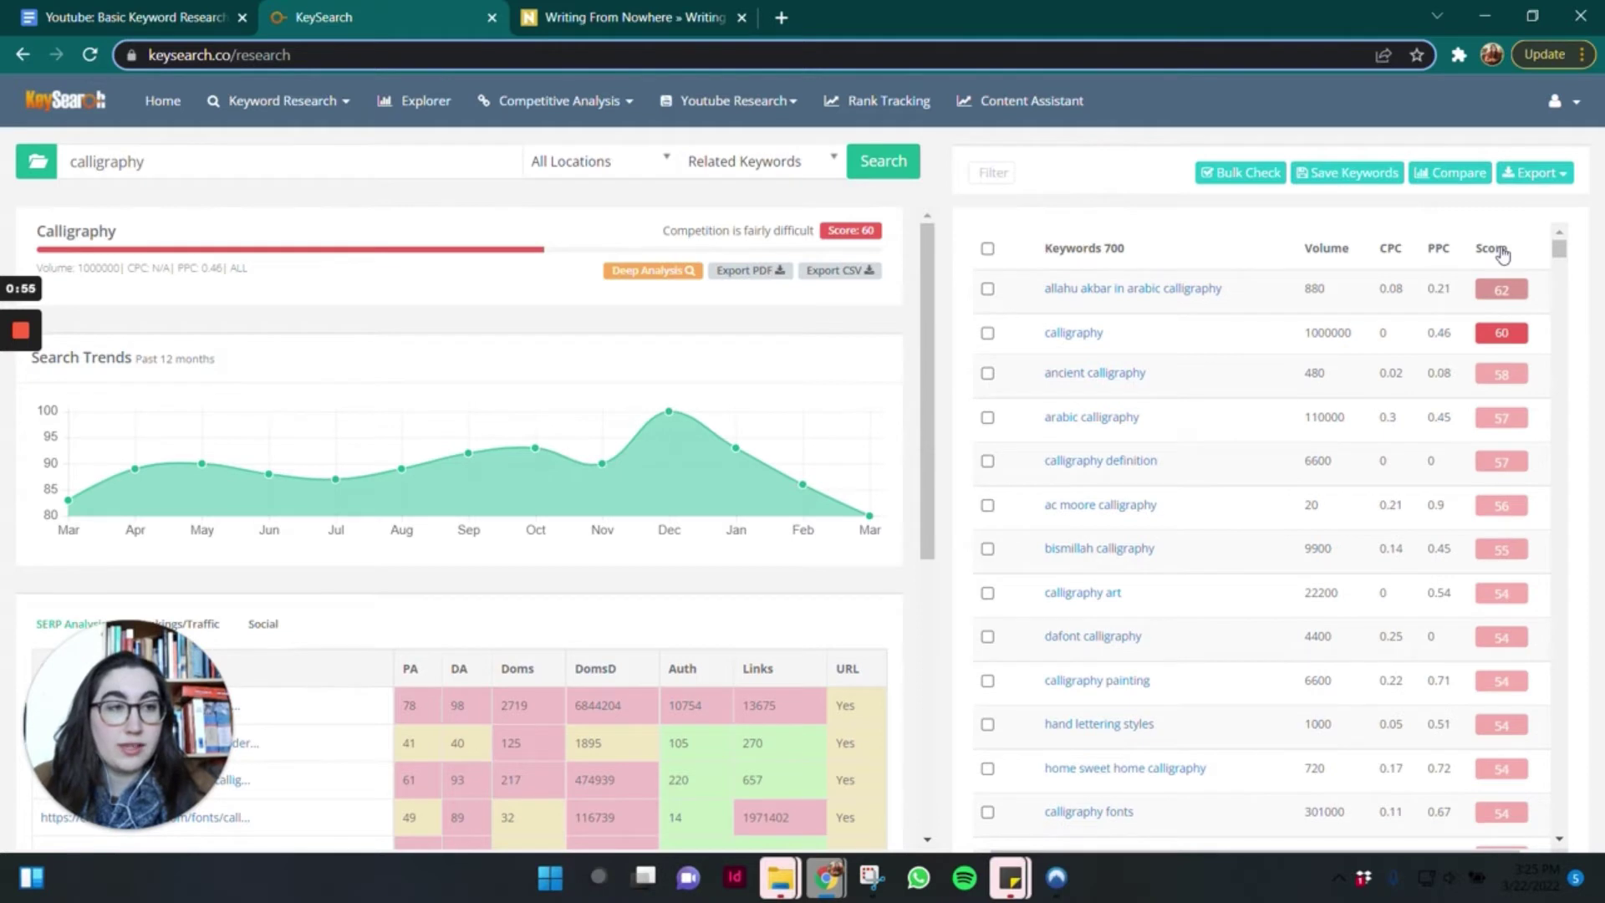
click(1502, 250)
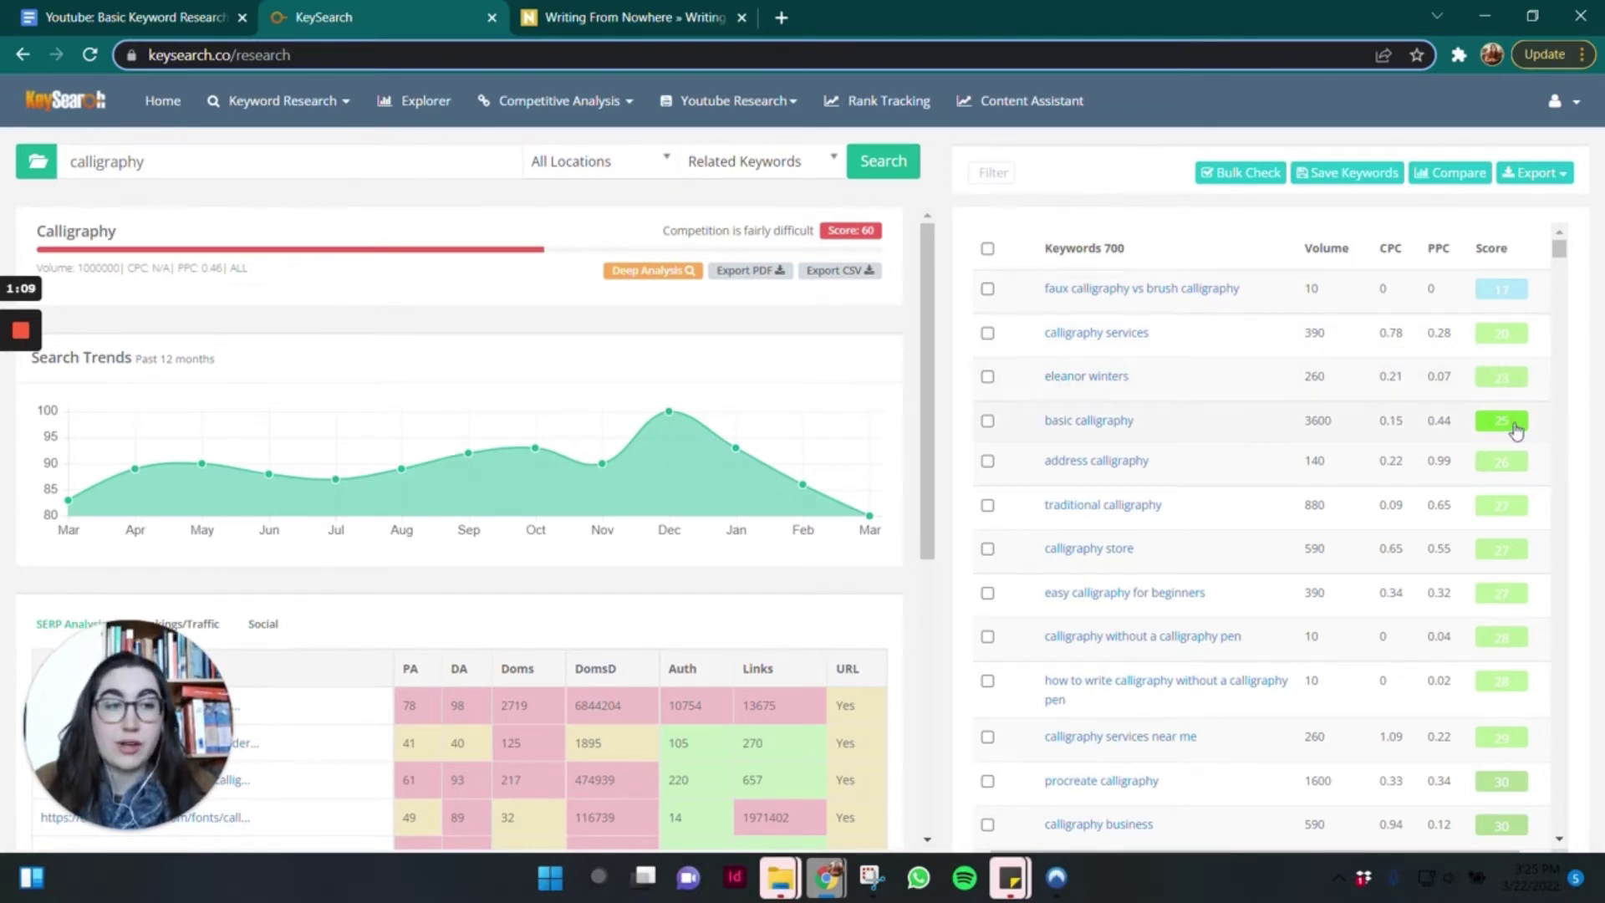
click(1505, 300)
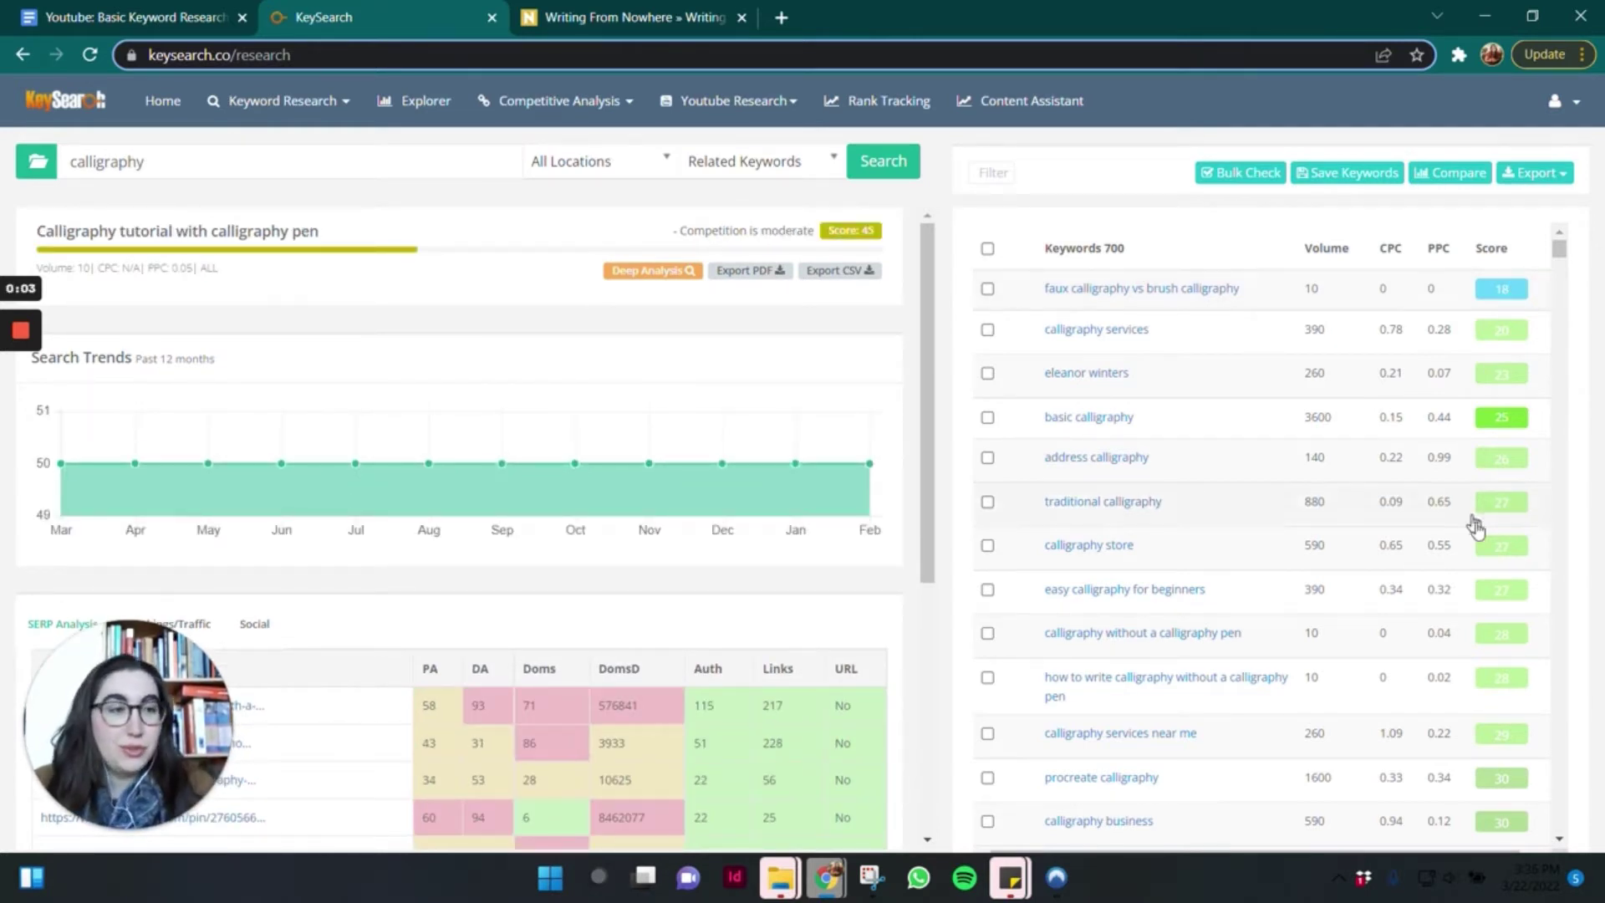
Check the difficulty score of the unscored keyword "allah in calligraphy" further down the related keyword list.
scroll(1476, 525, down, 15)
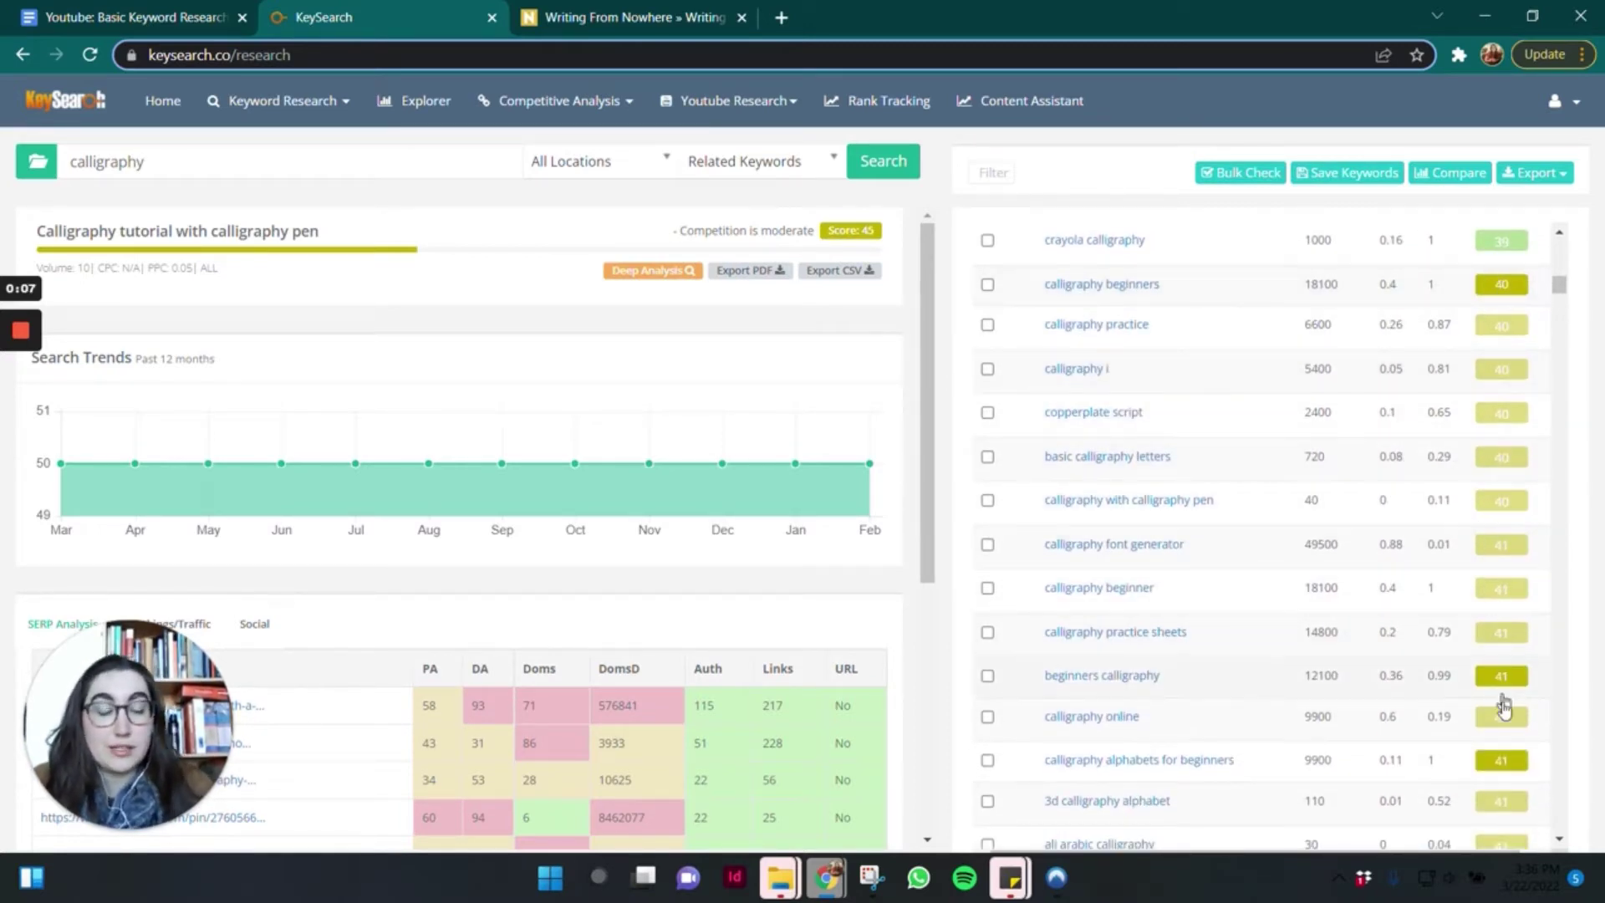
scroll(1498, 705, down, 10)
scroll(1503, 716, down, 10)
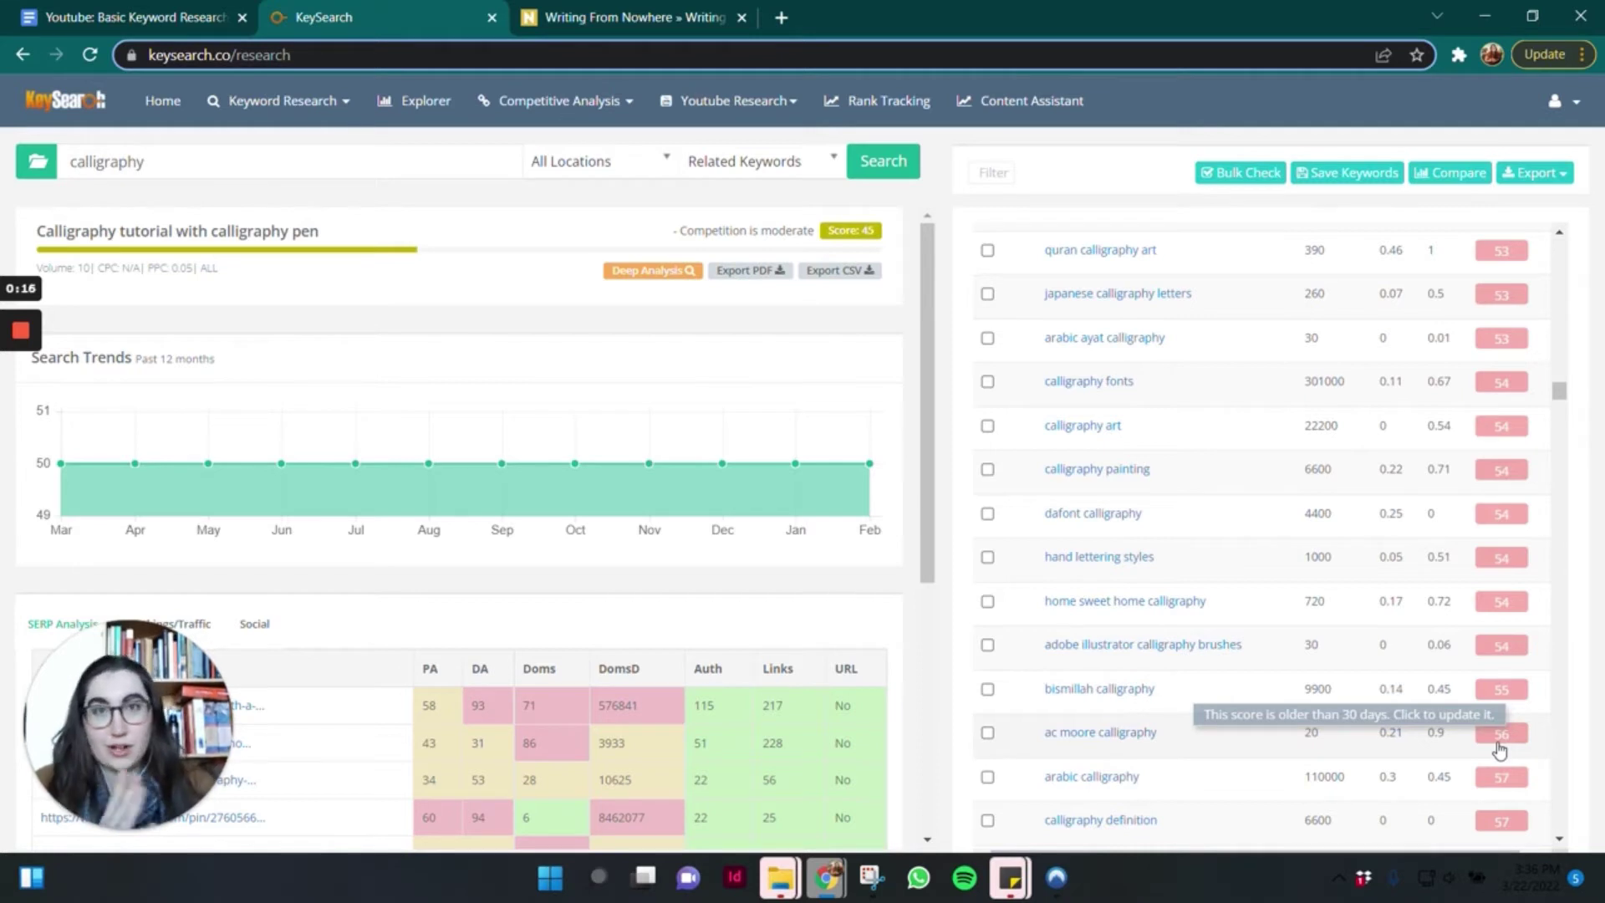
scroll(1497, 745, down, 10)
scroll(1498, 745, up, 4)
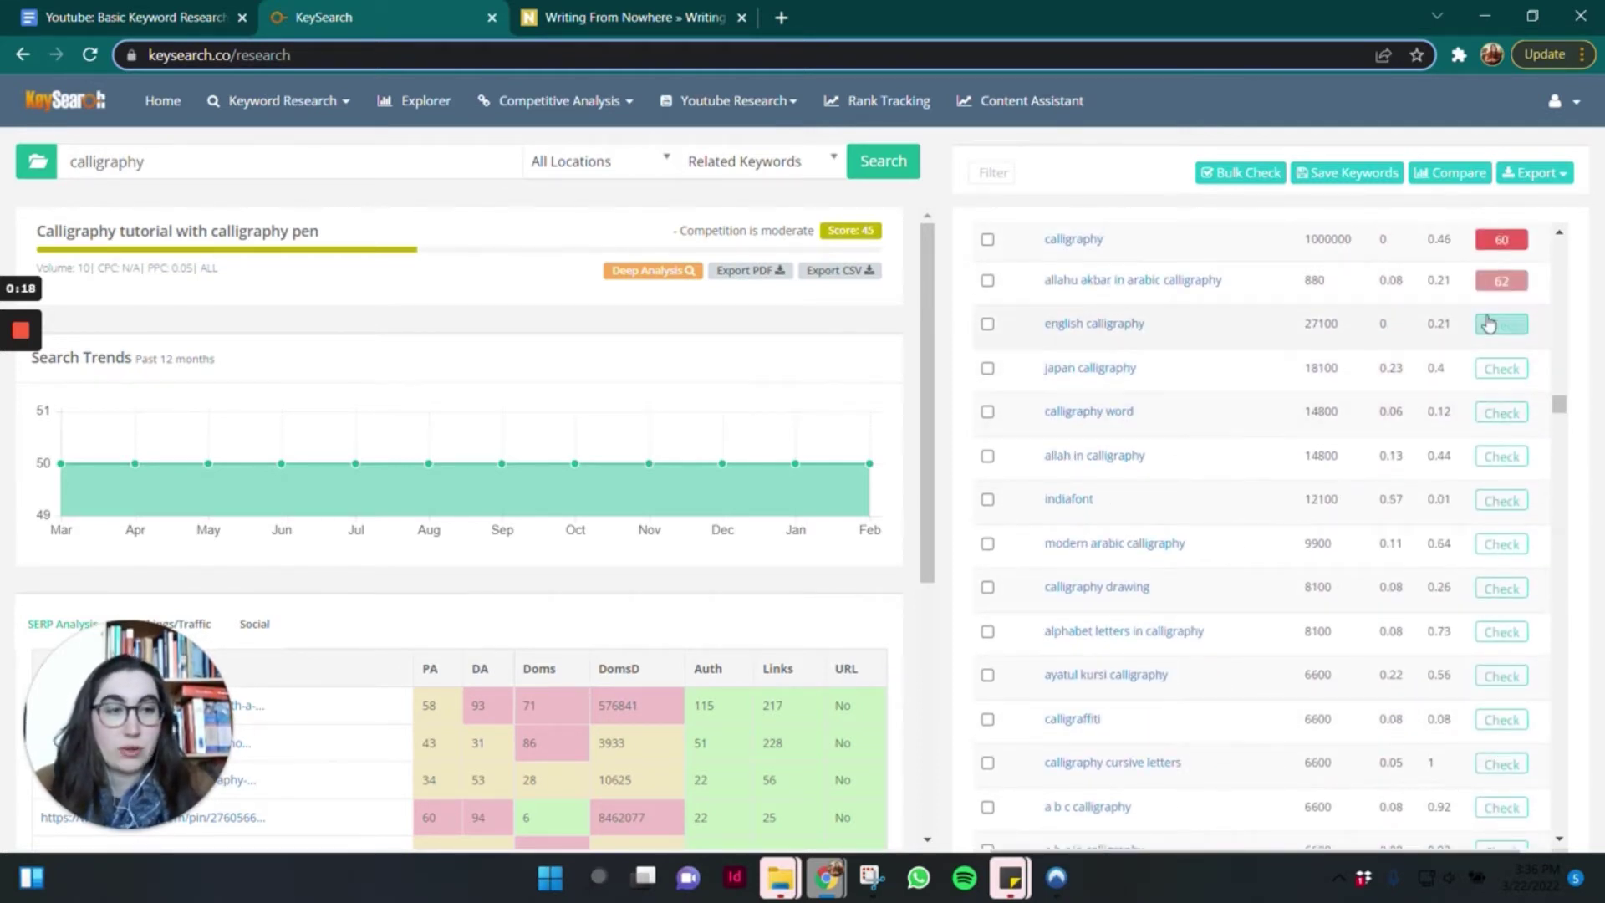
click(1502, 457)
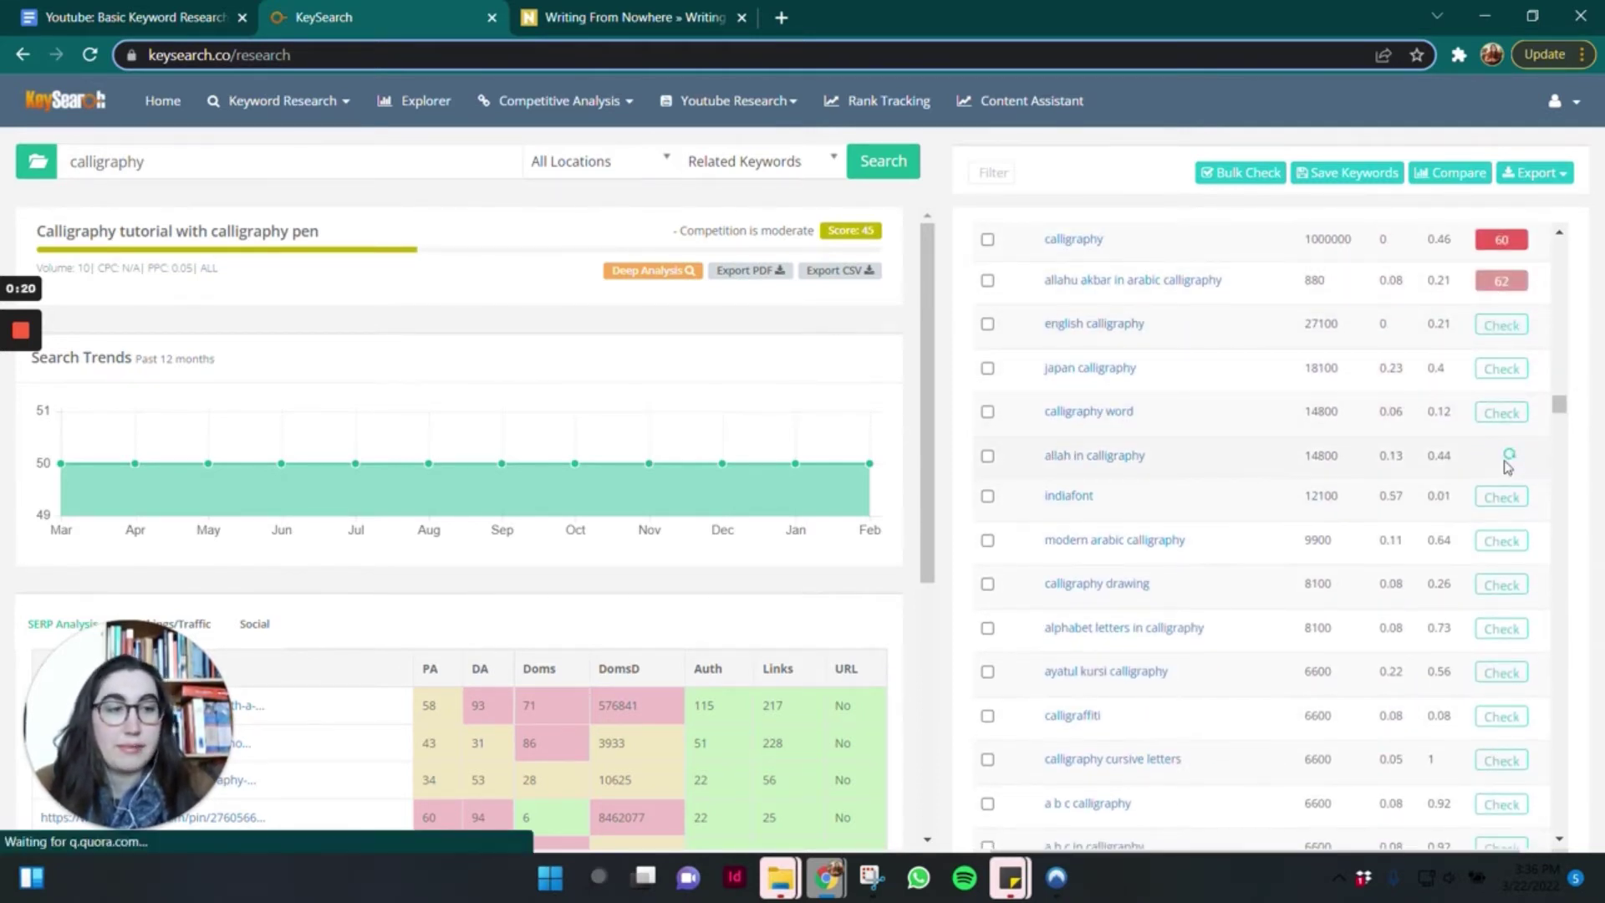
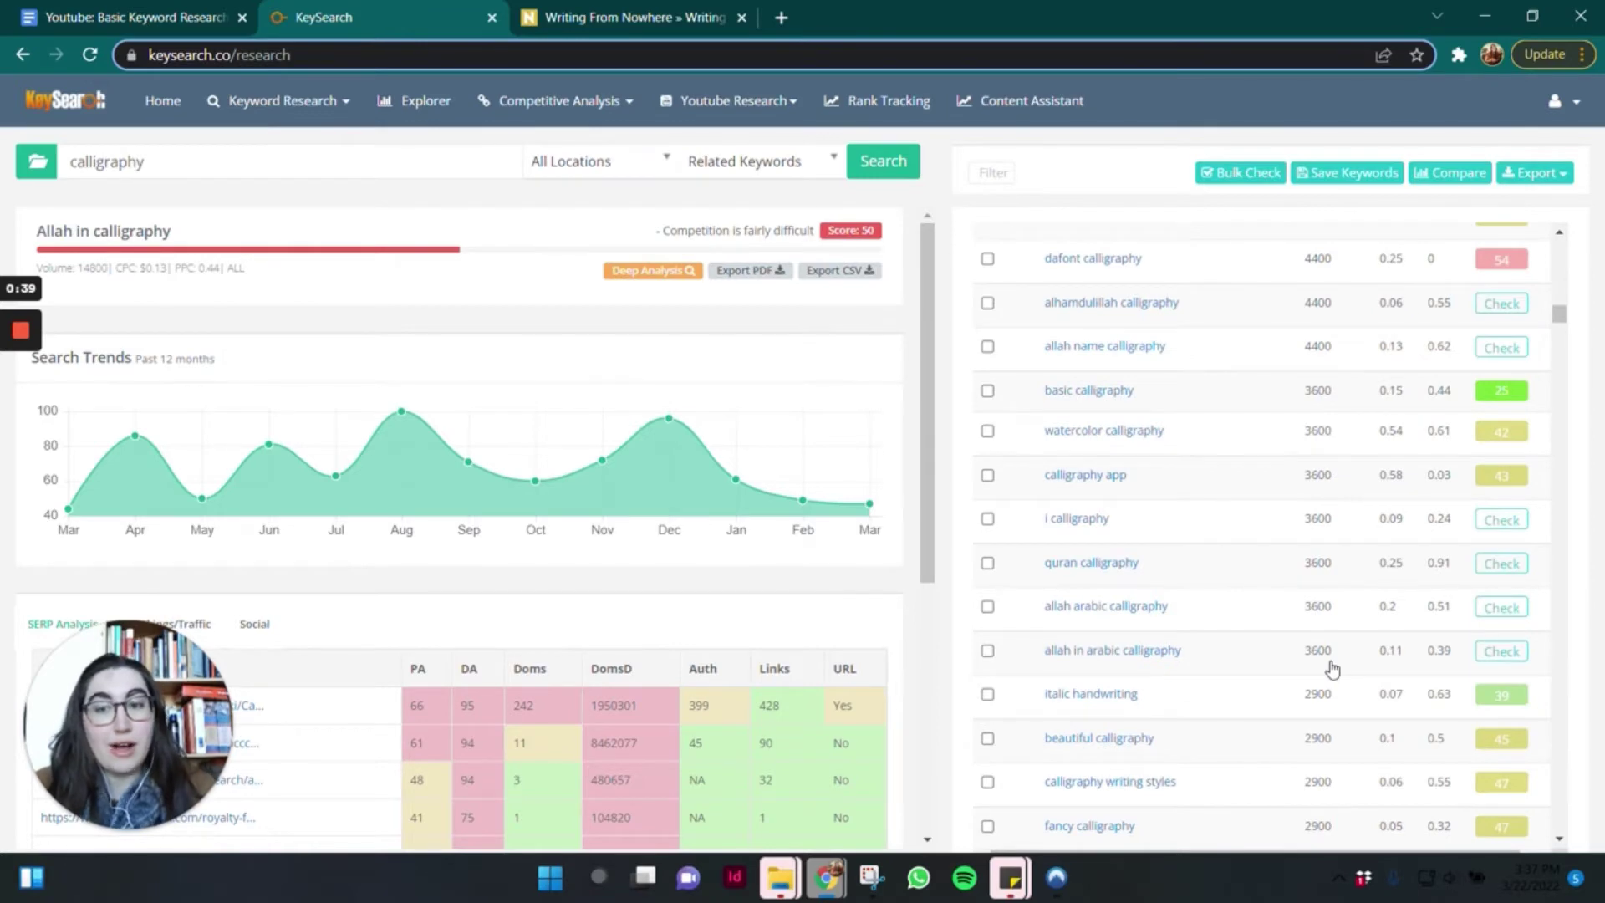
Filter the related calligraphy keywords to a maximum score of 41 and look through the filtered list.
scroll(1332, 669, up, 15)
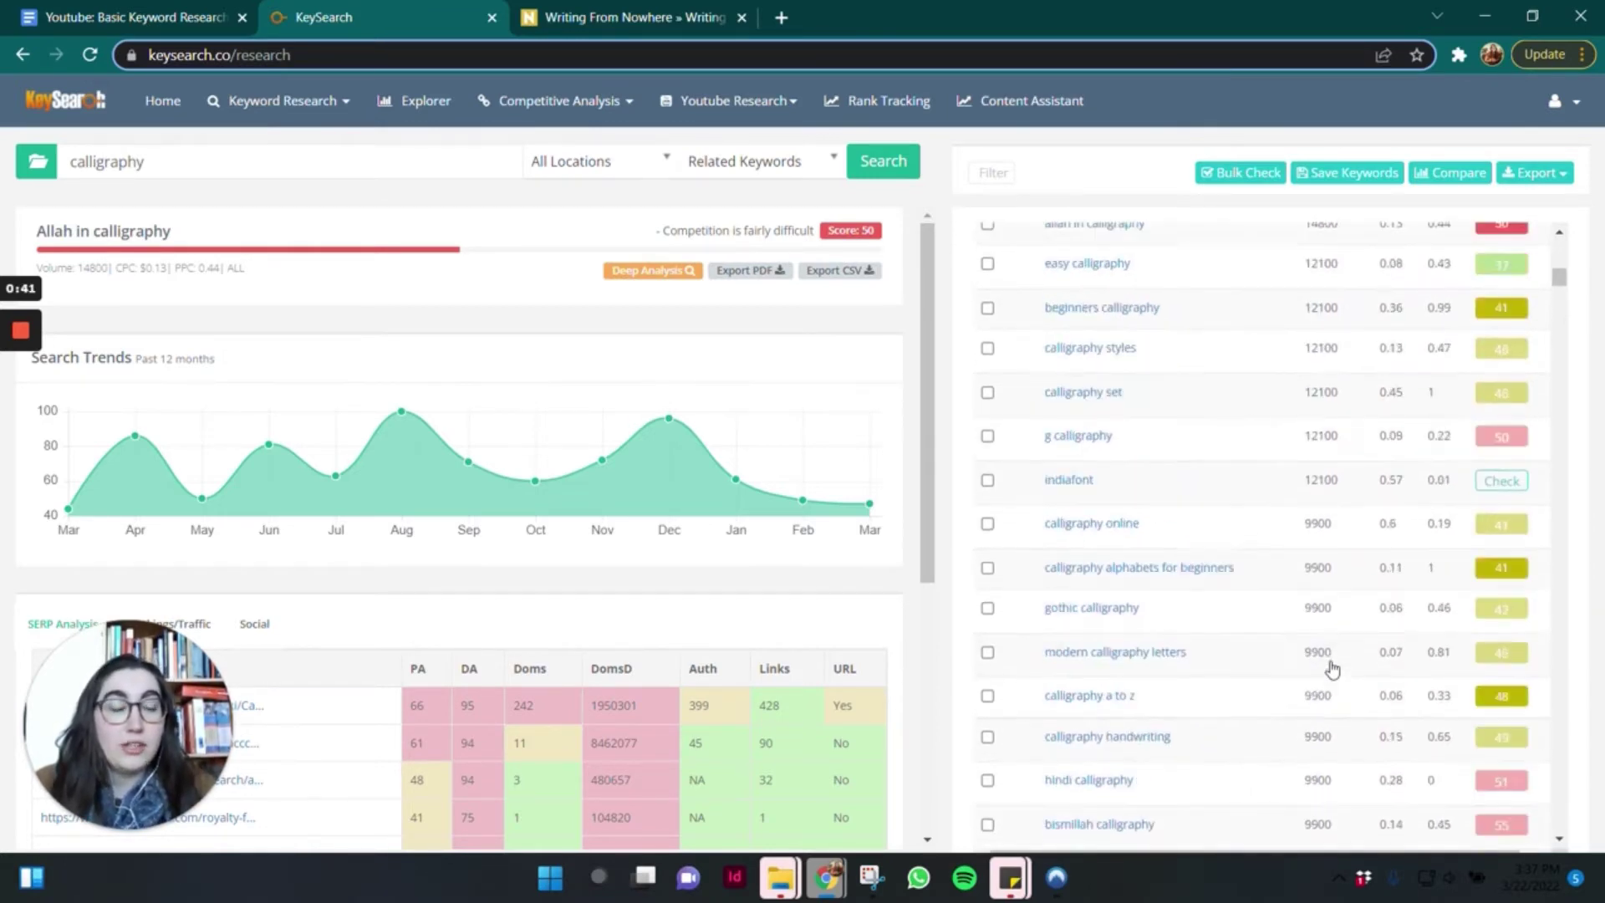
scroll(1332, 669, up, 5)
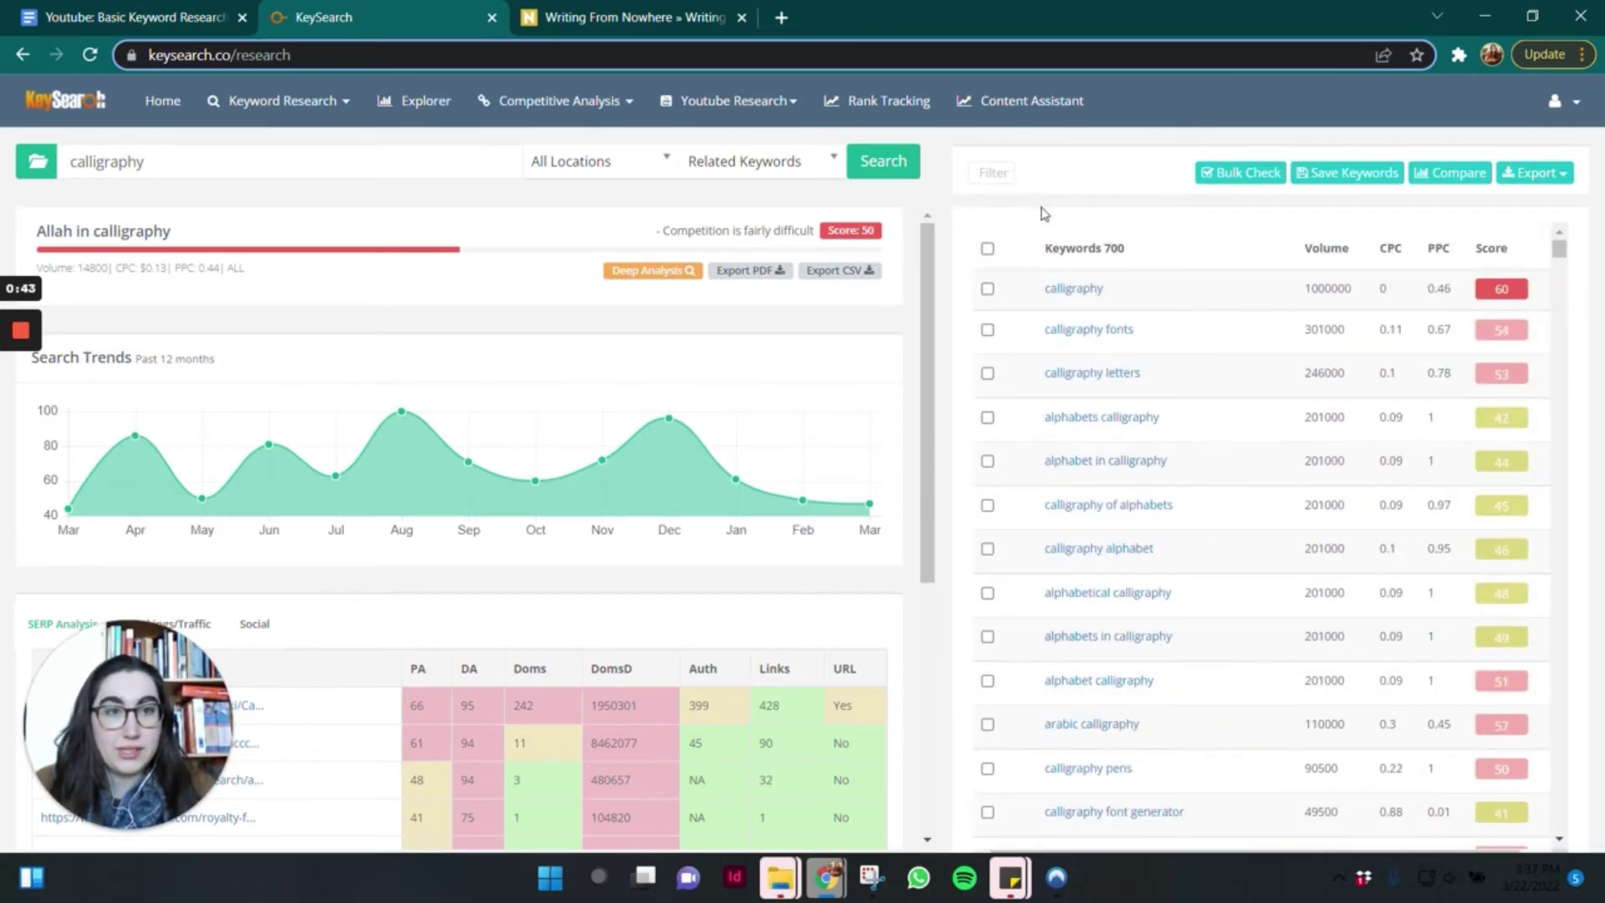
click(1011, 177)
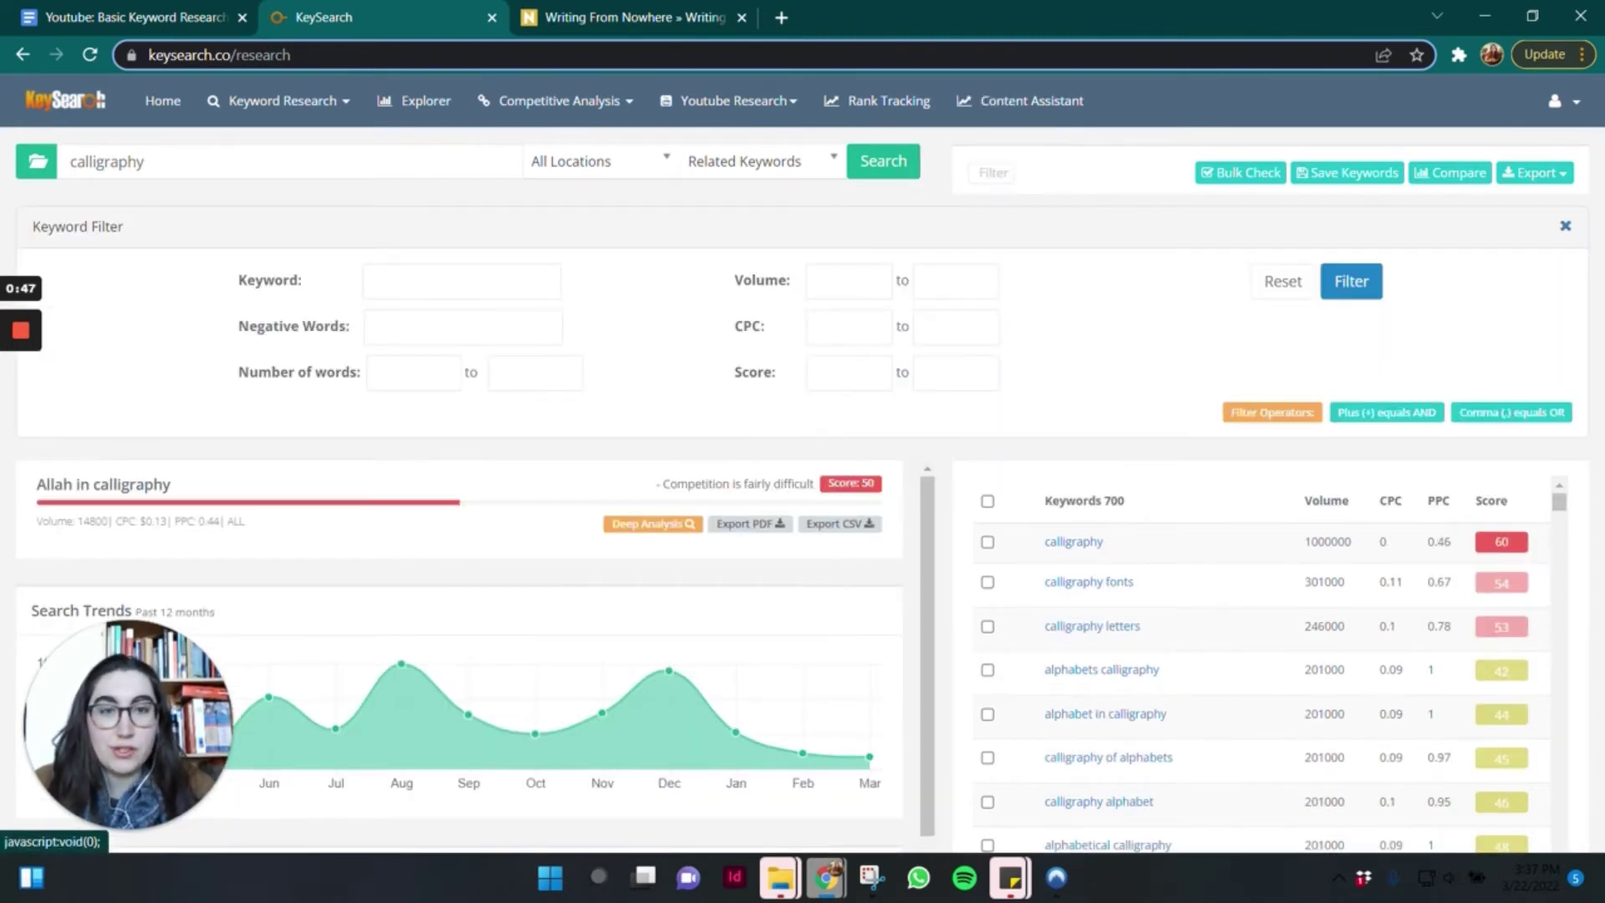
click(956, 373)
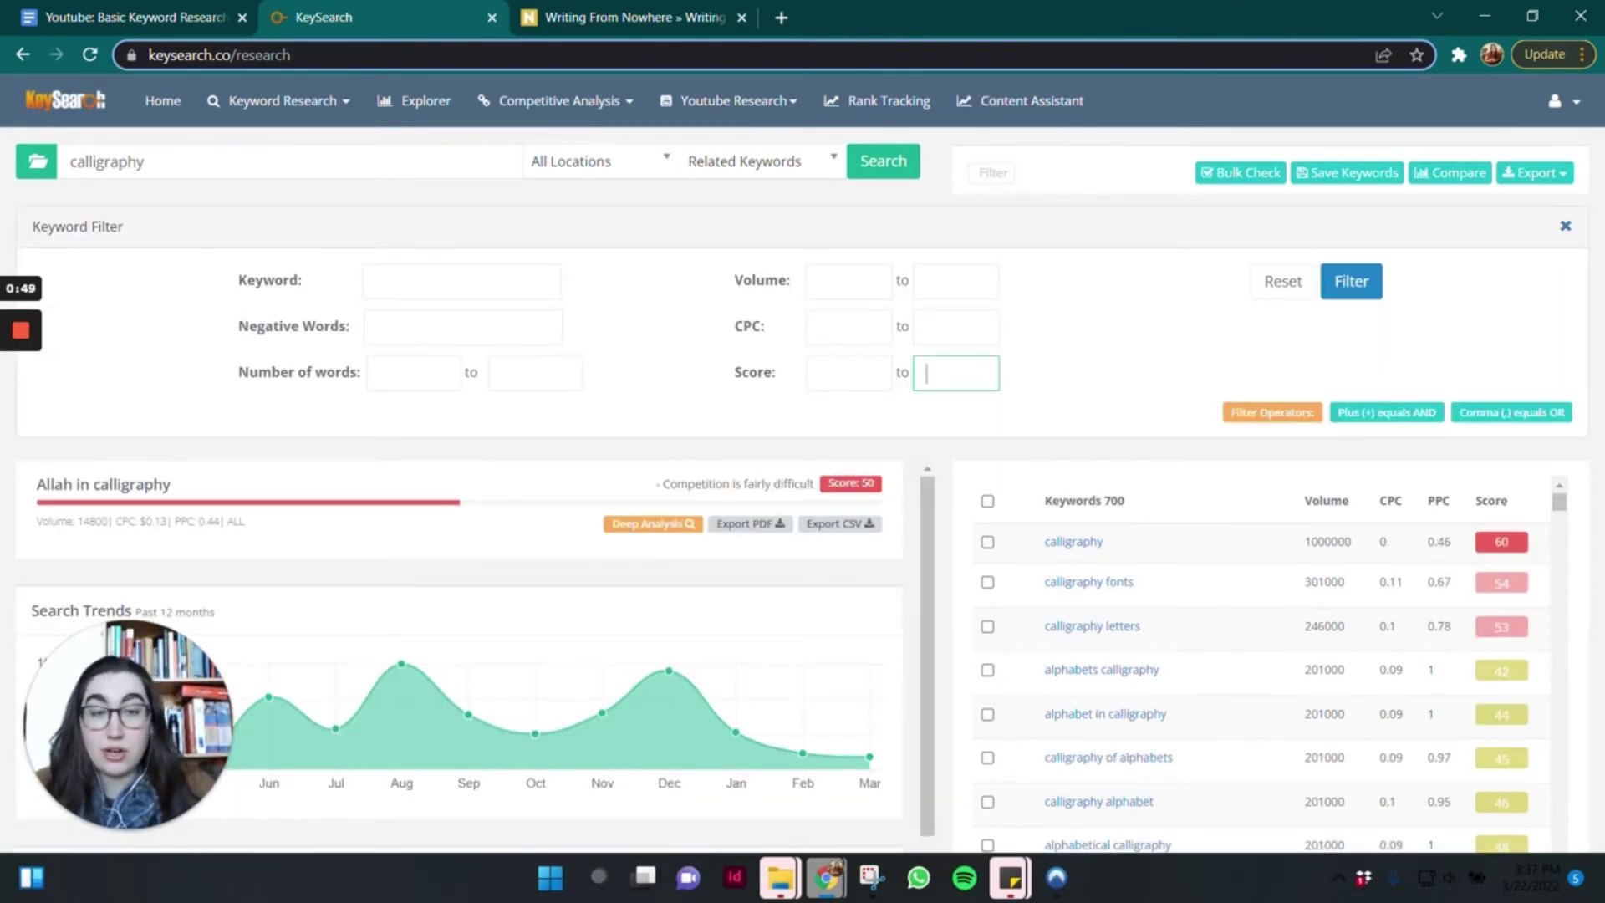
text(41)
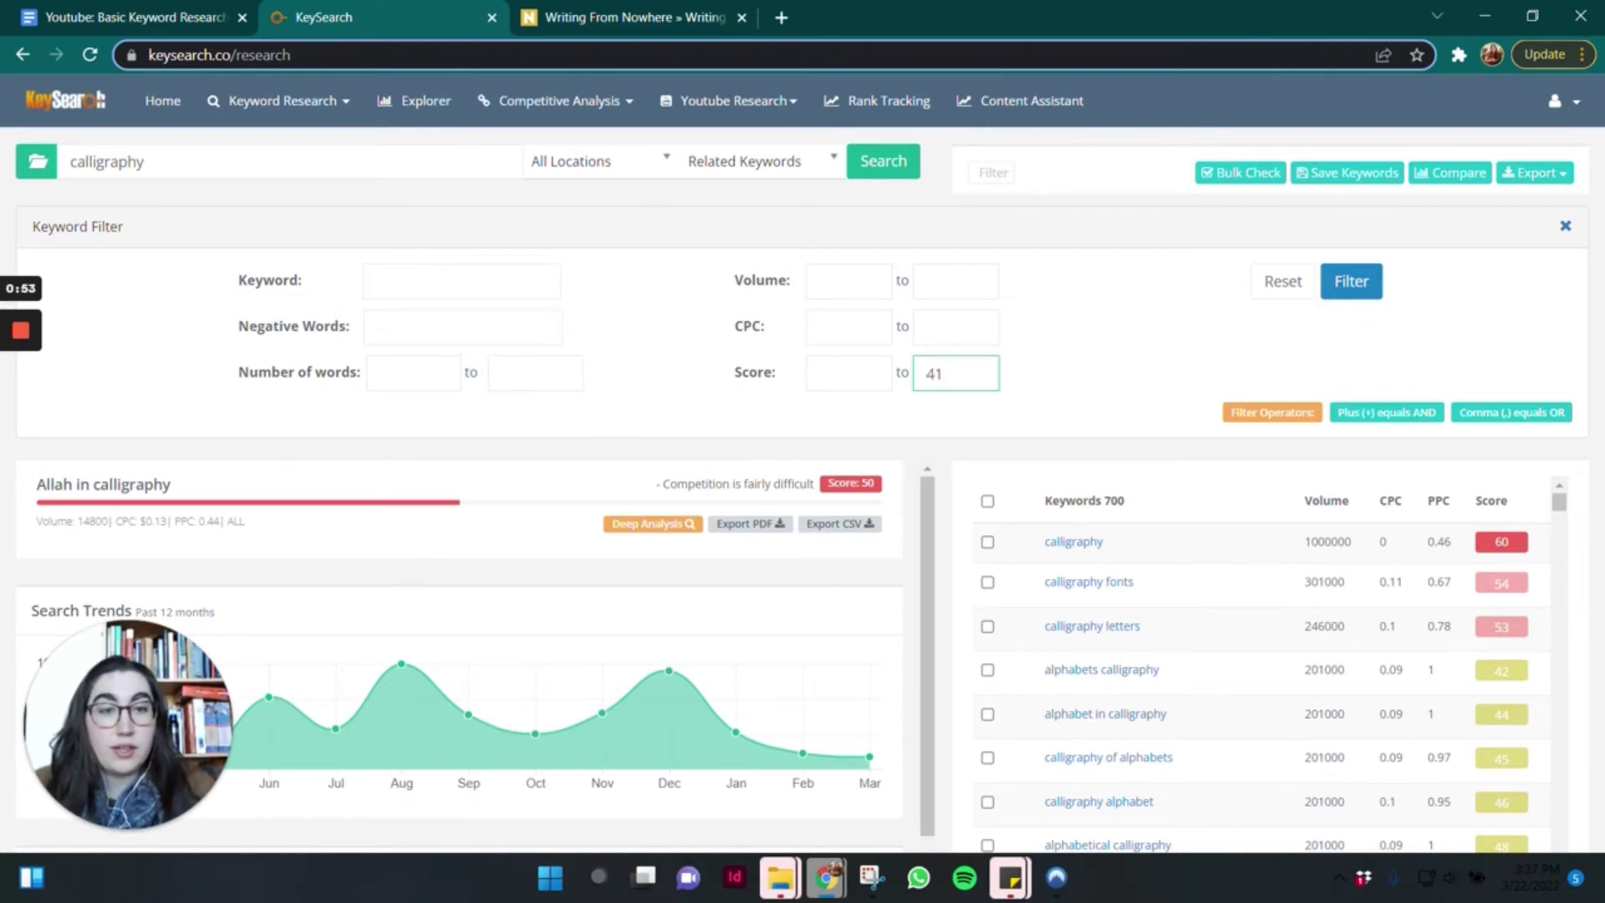
click(1351, 284)
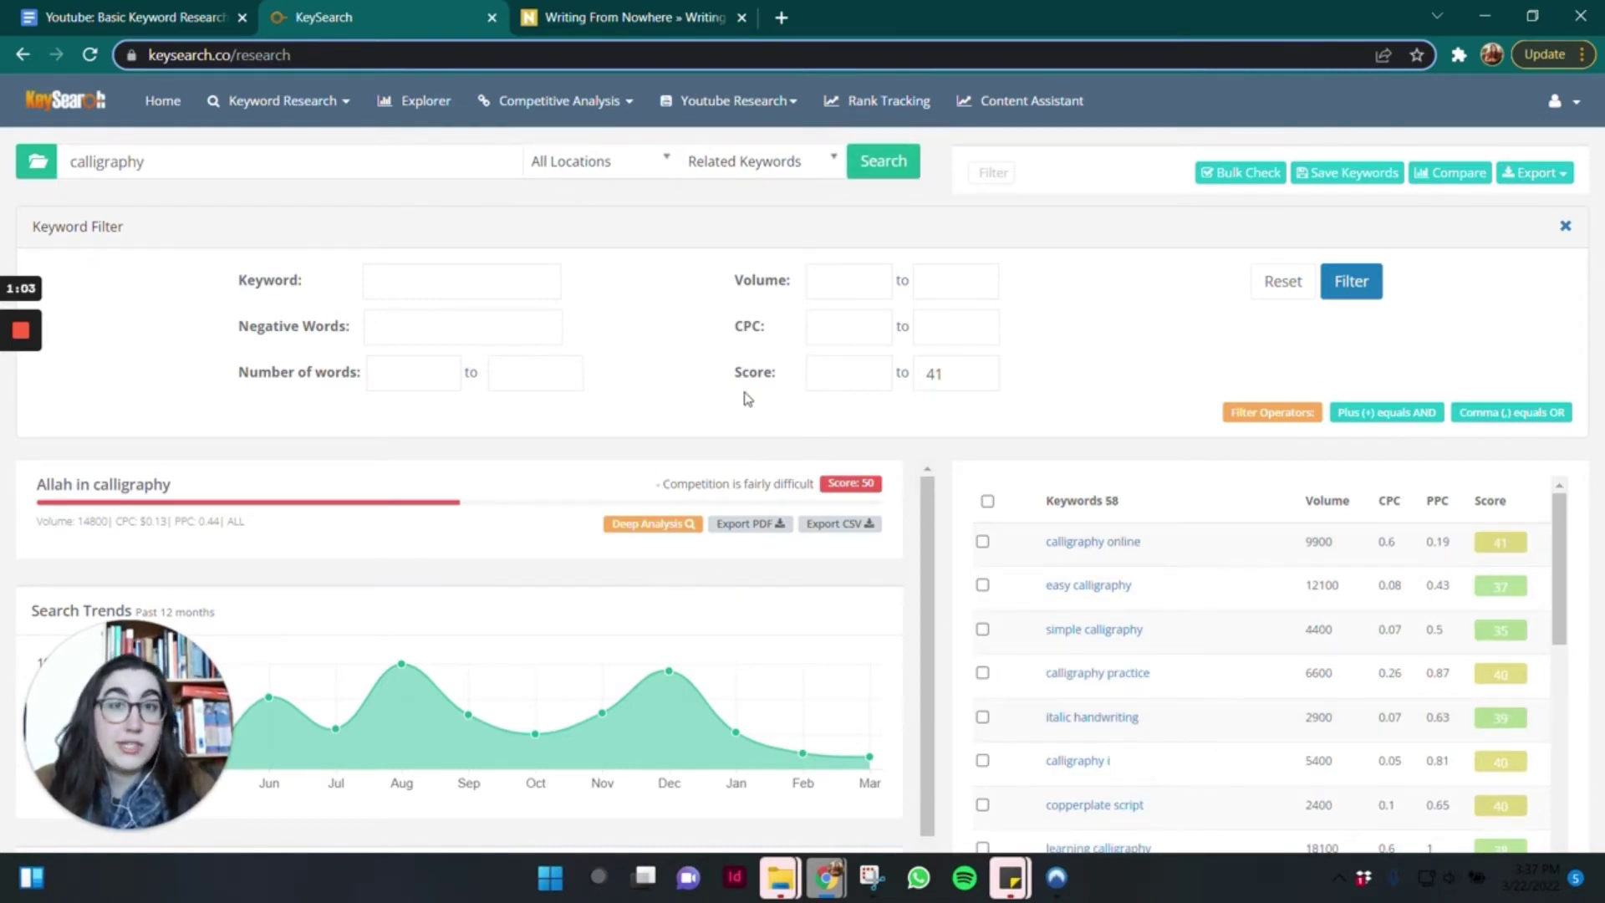
scroll(1102, 784, down, 1)
scroll(1102, 784, down, 2)
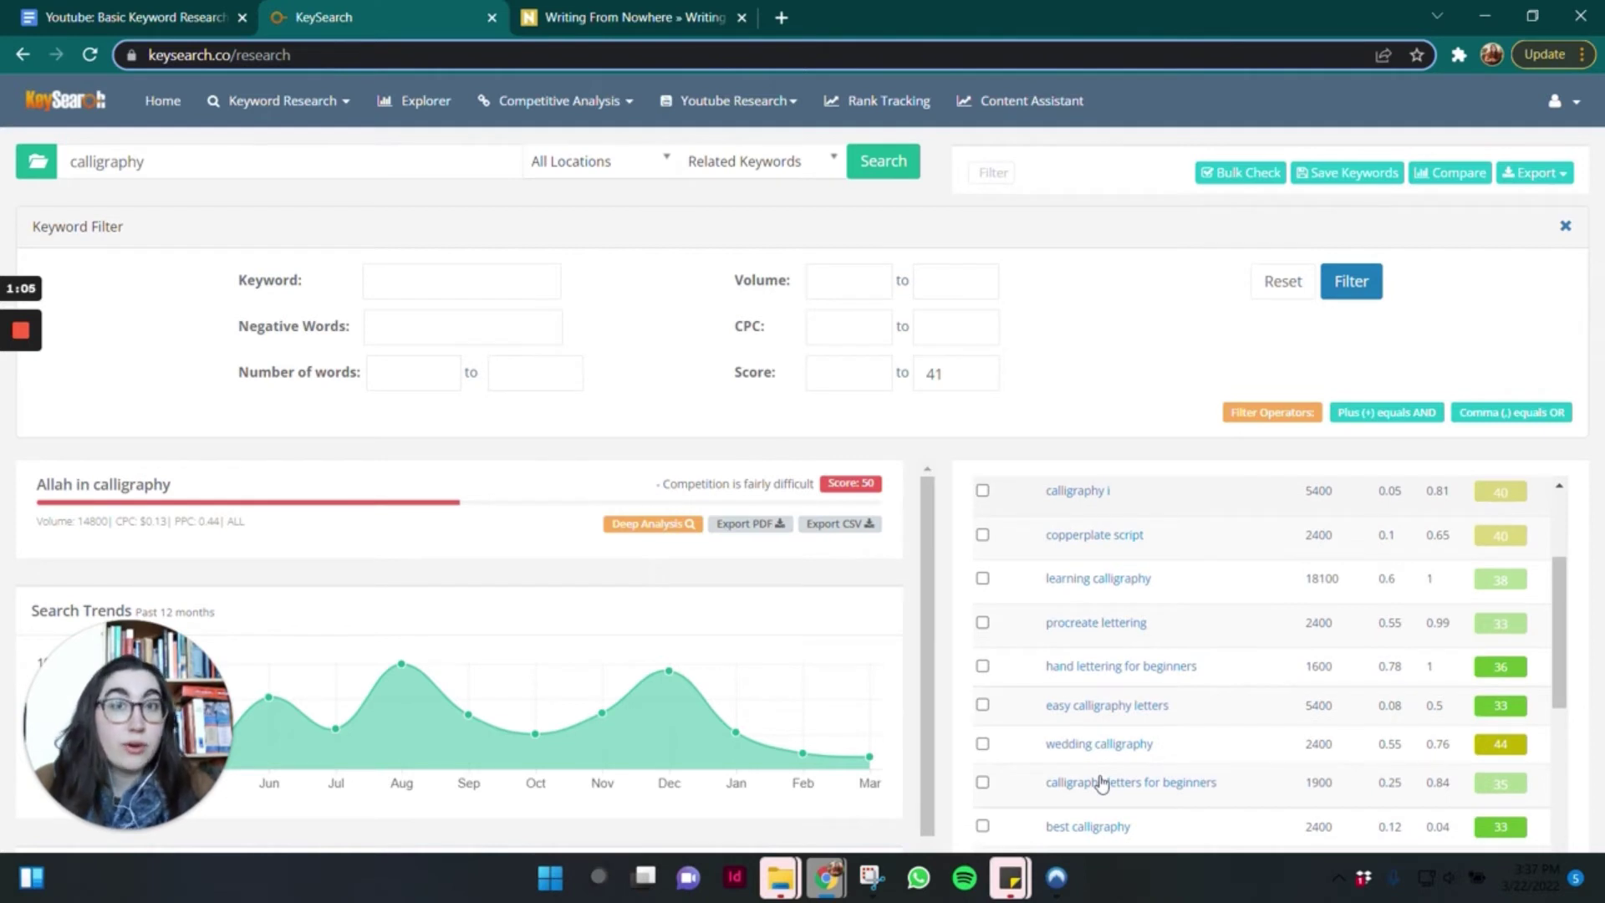
scroll(1261, 745, down, 3)
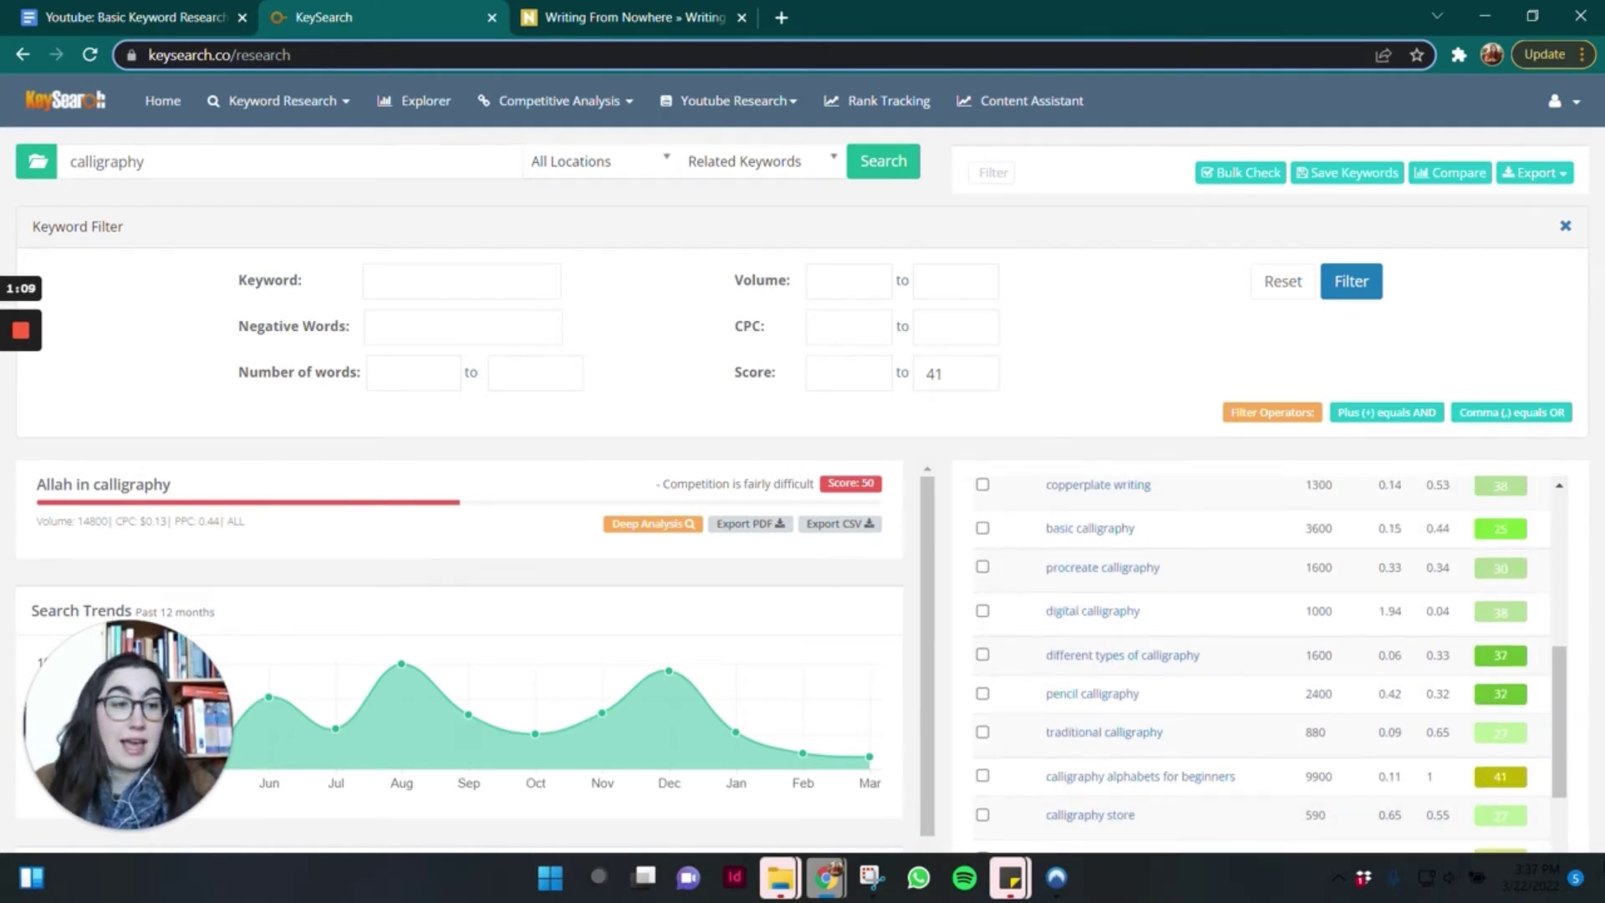
scroll(1492, 747, up, 5)
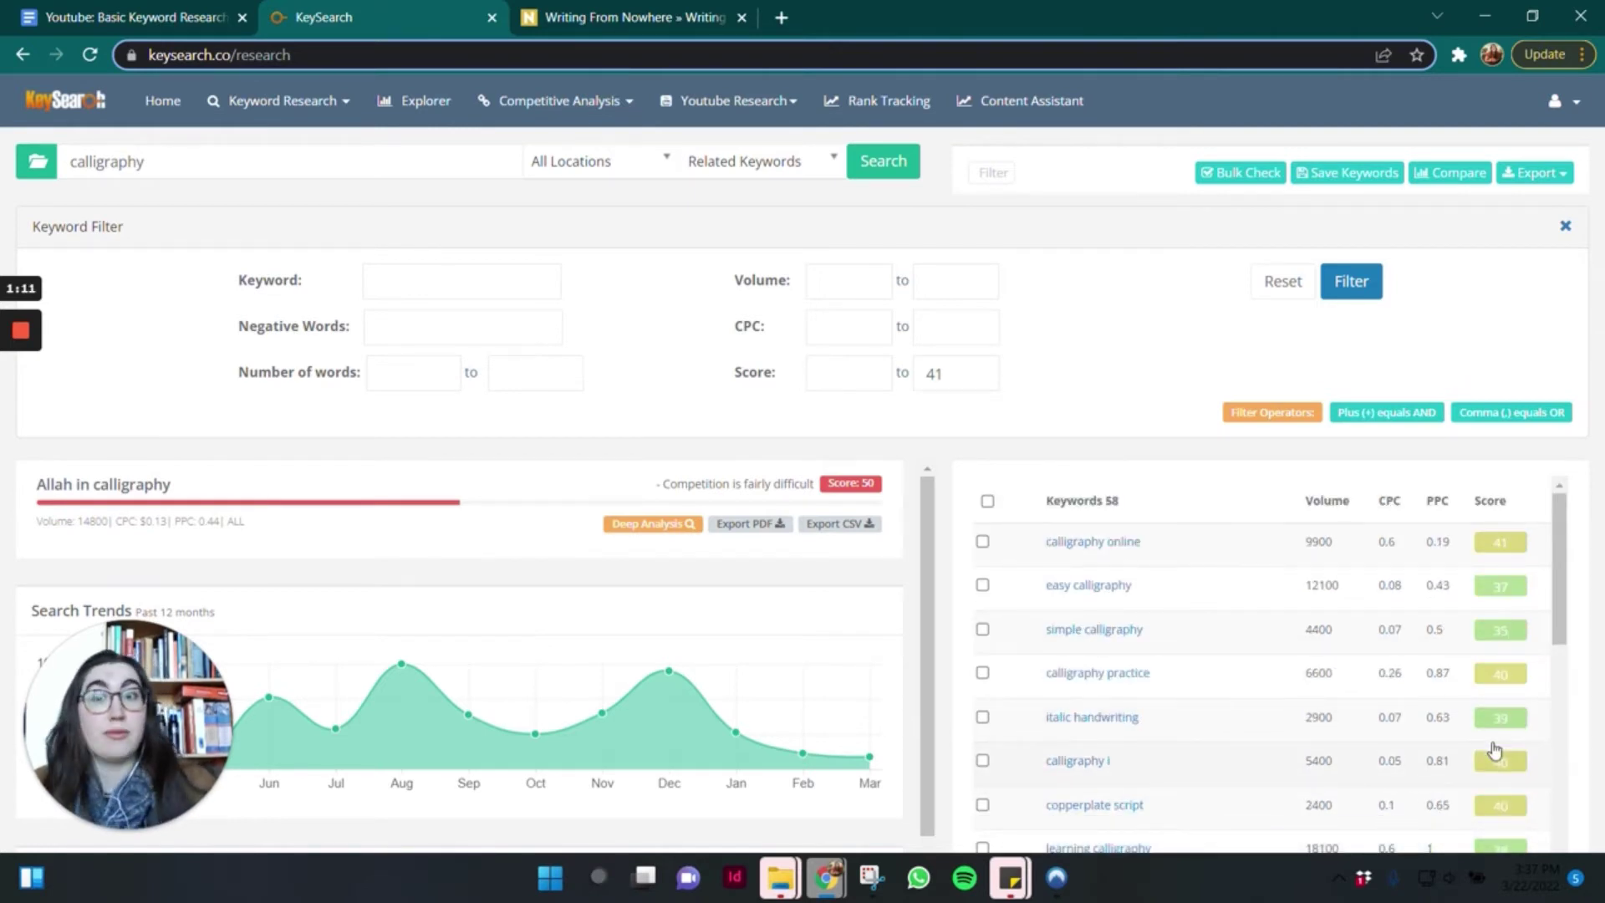
Refine the keyword filter by excluding the word "arabic" and requiring a minimum volume of 50, then close the filter.
click(462, 327)
text(arbaric)
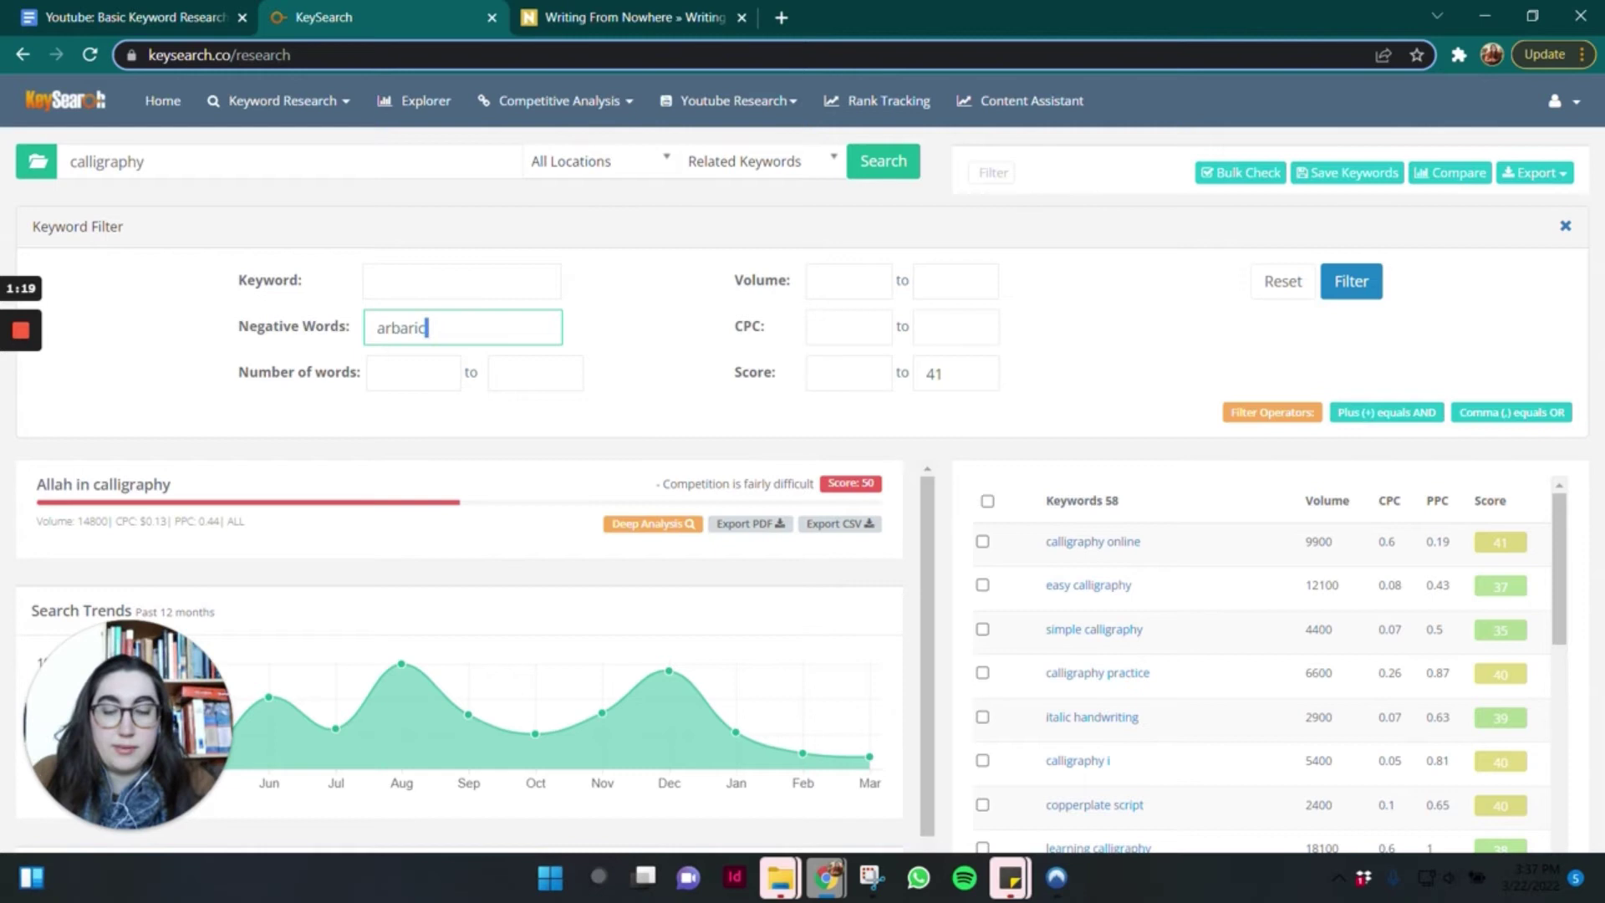
key(ctrl+a)
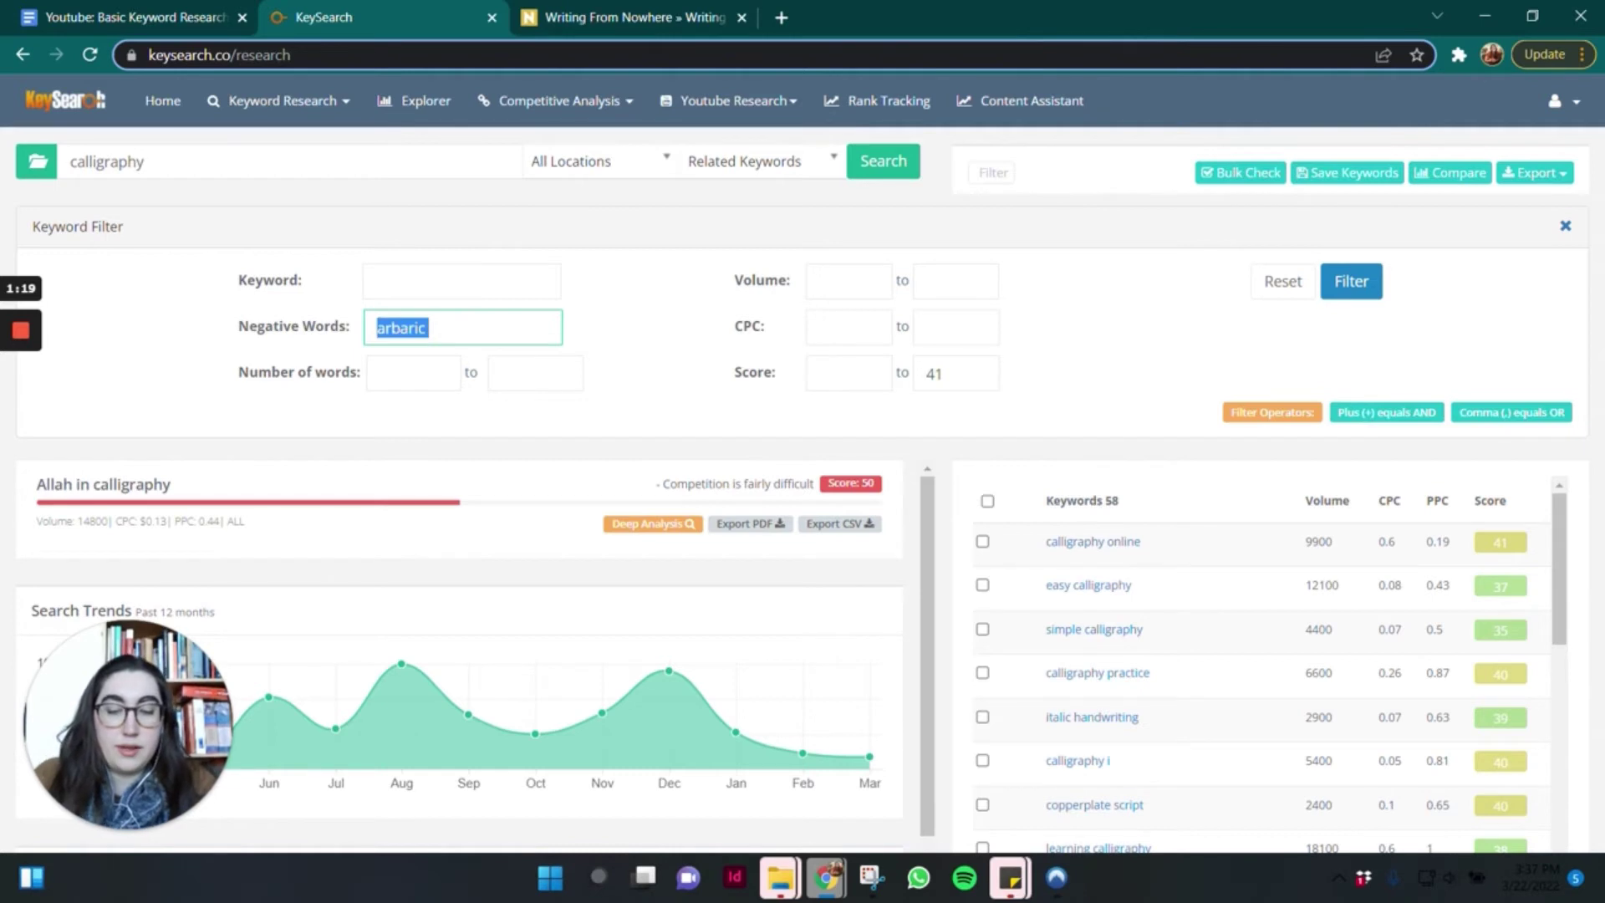
text(arabi)
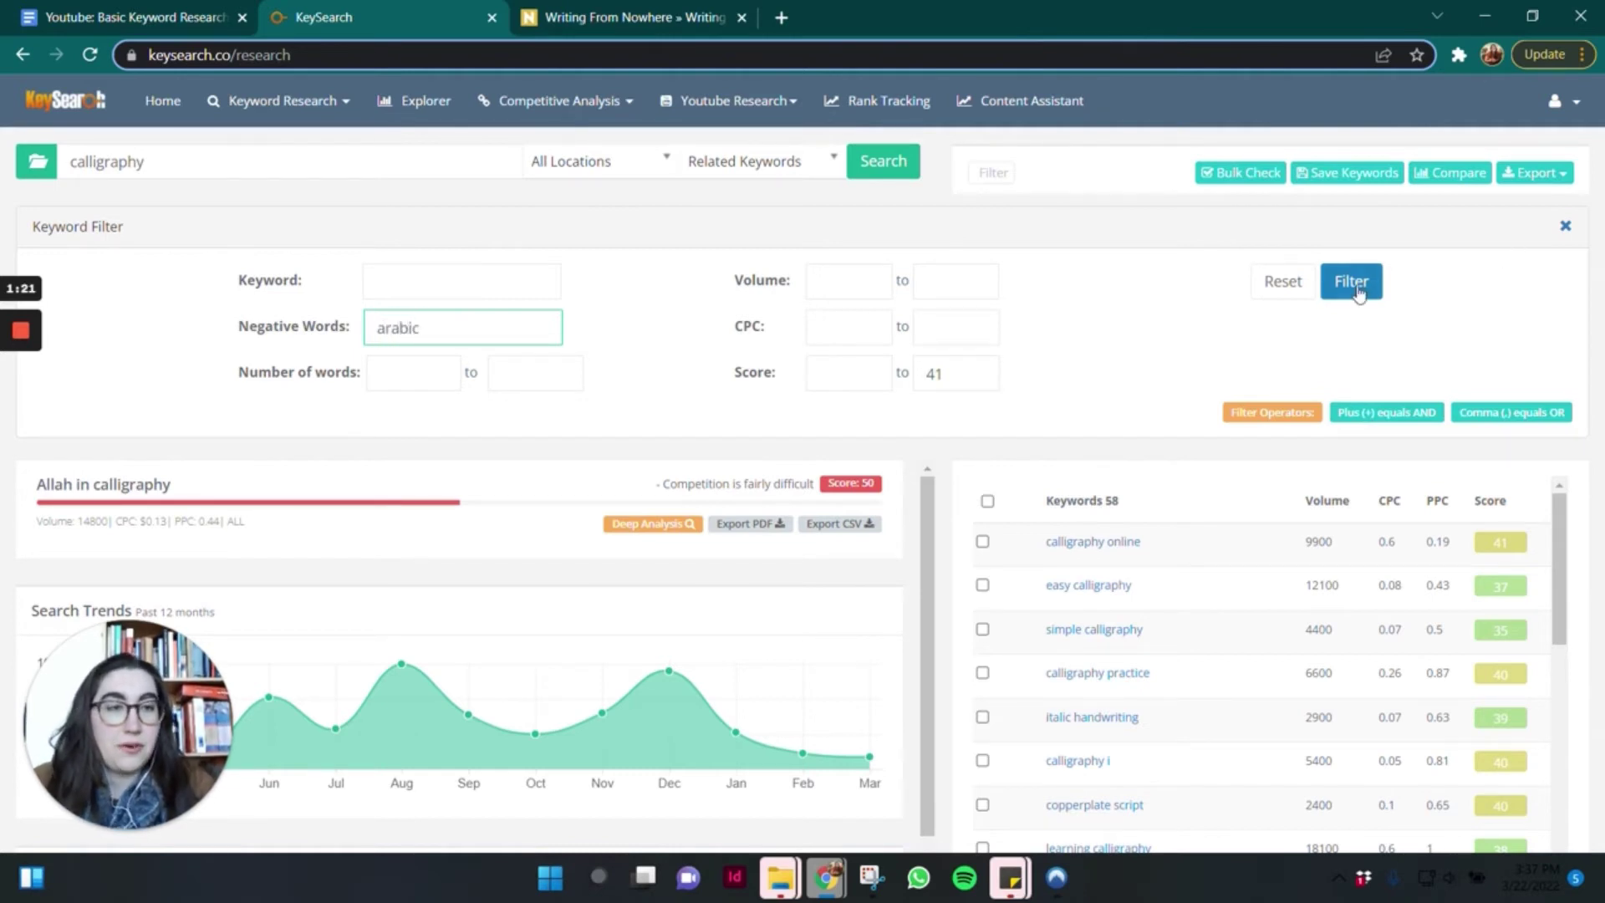
click(836, 281)
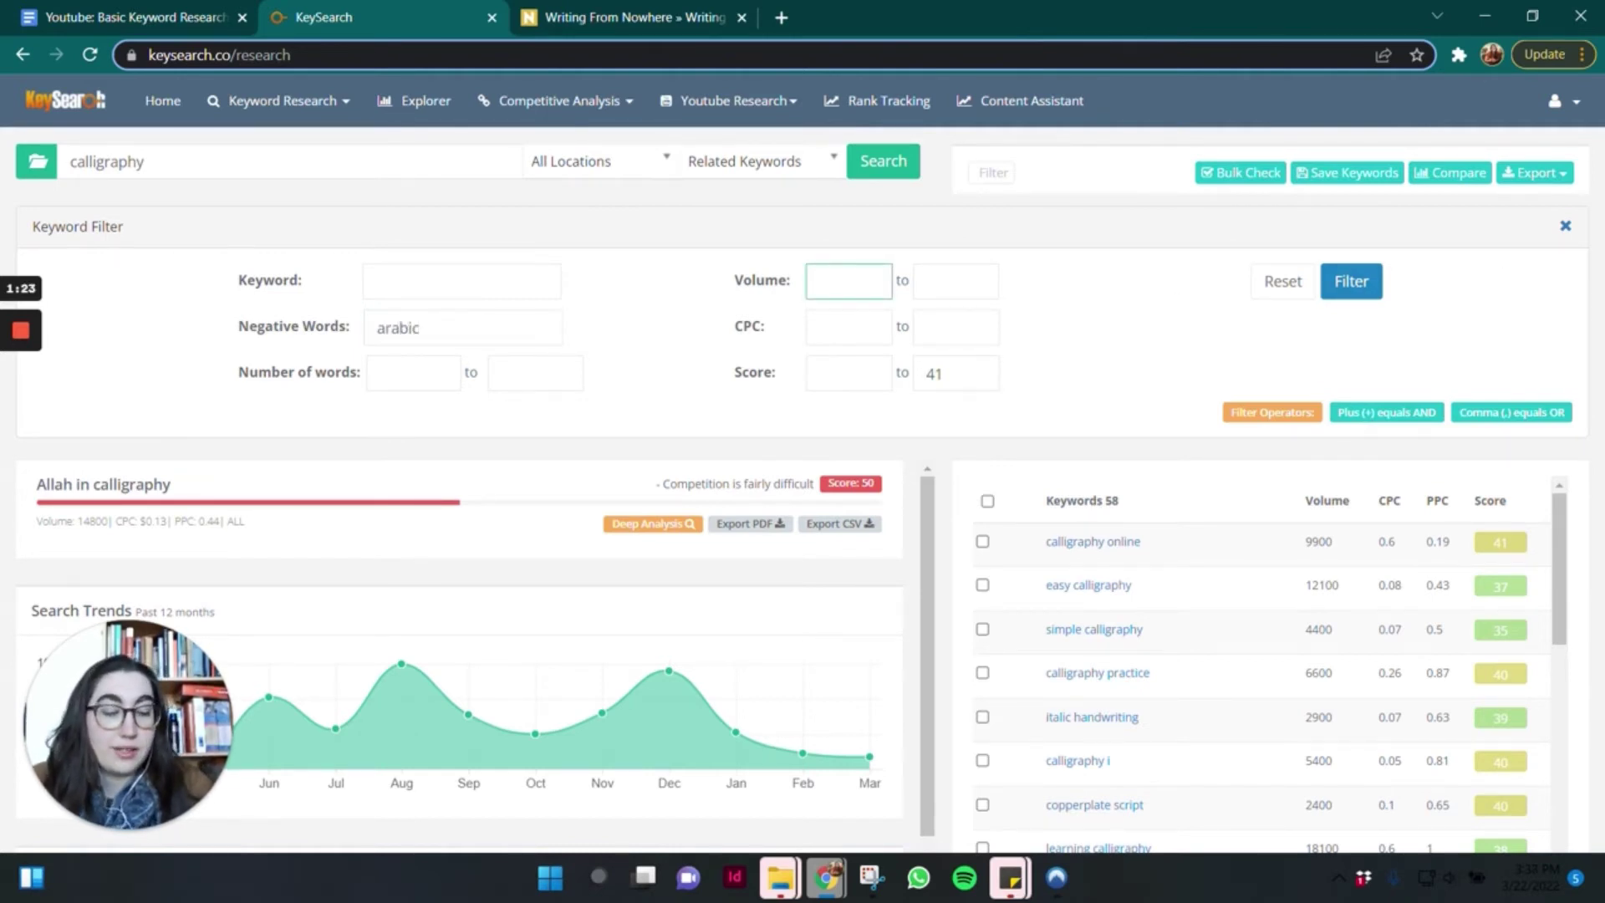
text(50)
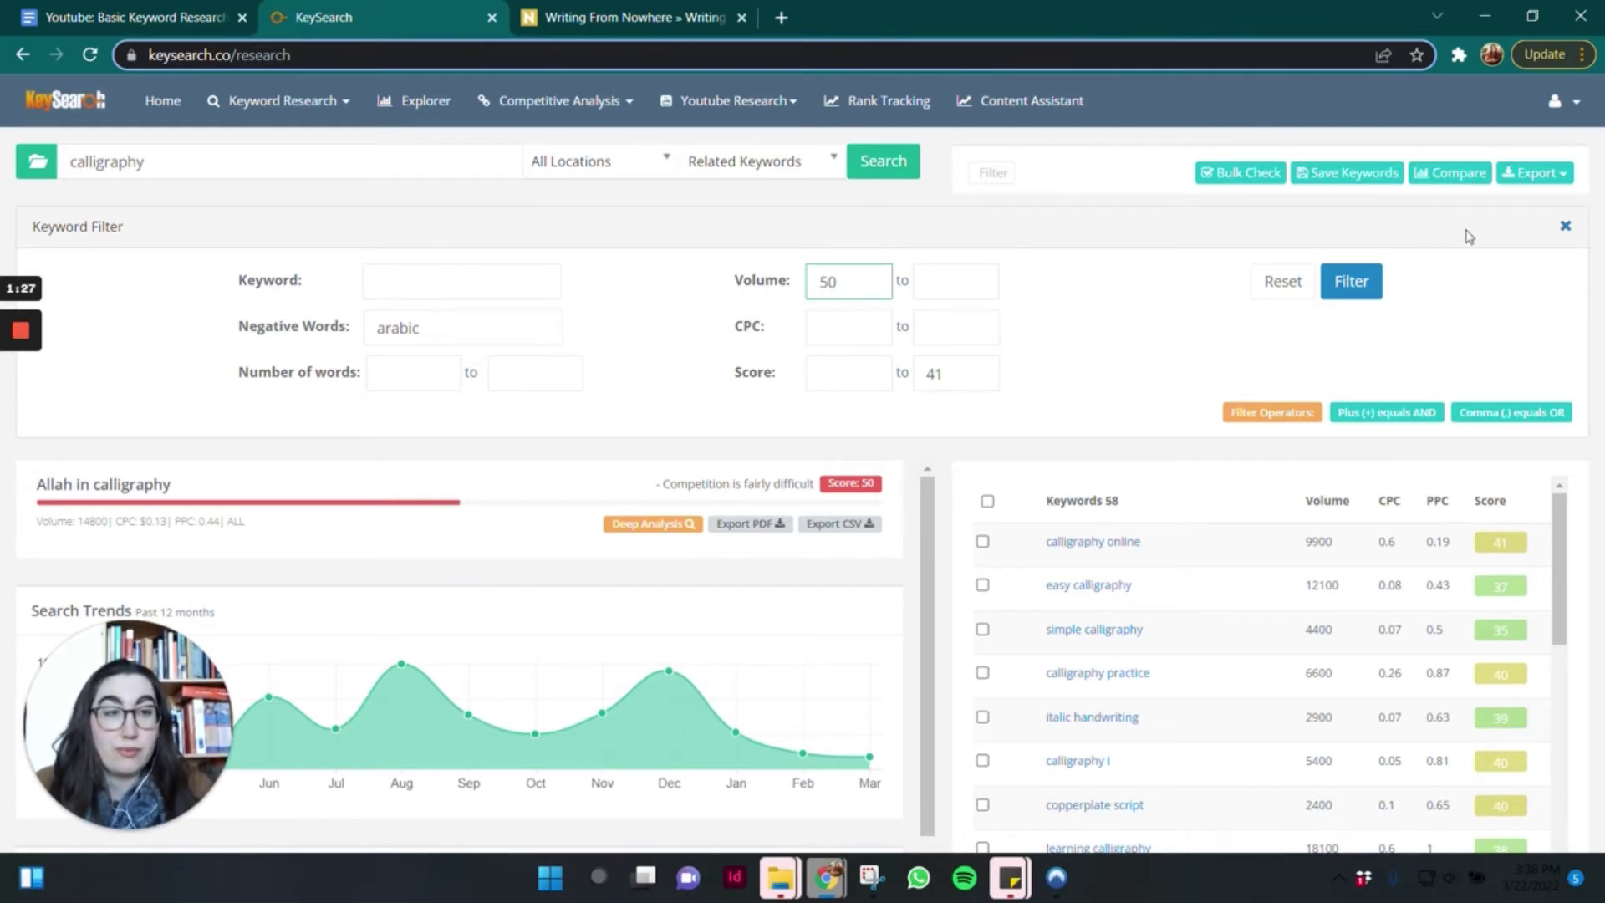
click(1345, 296)
scroll(1454, 648, down, 5)
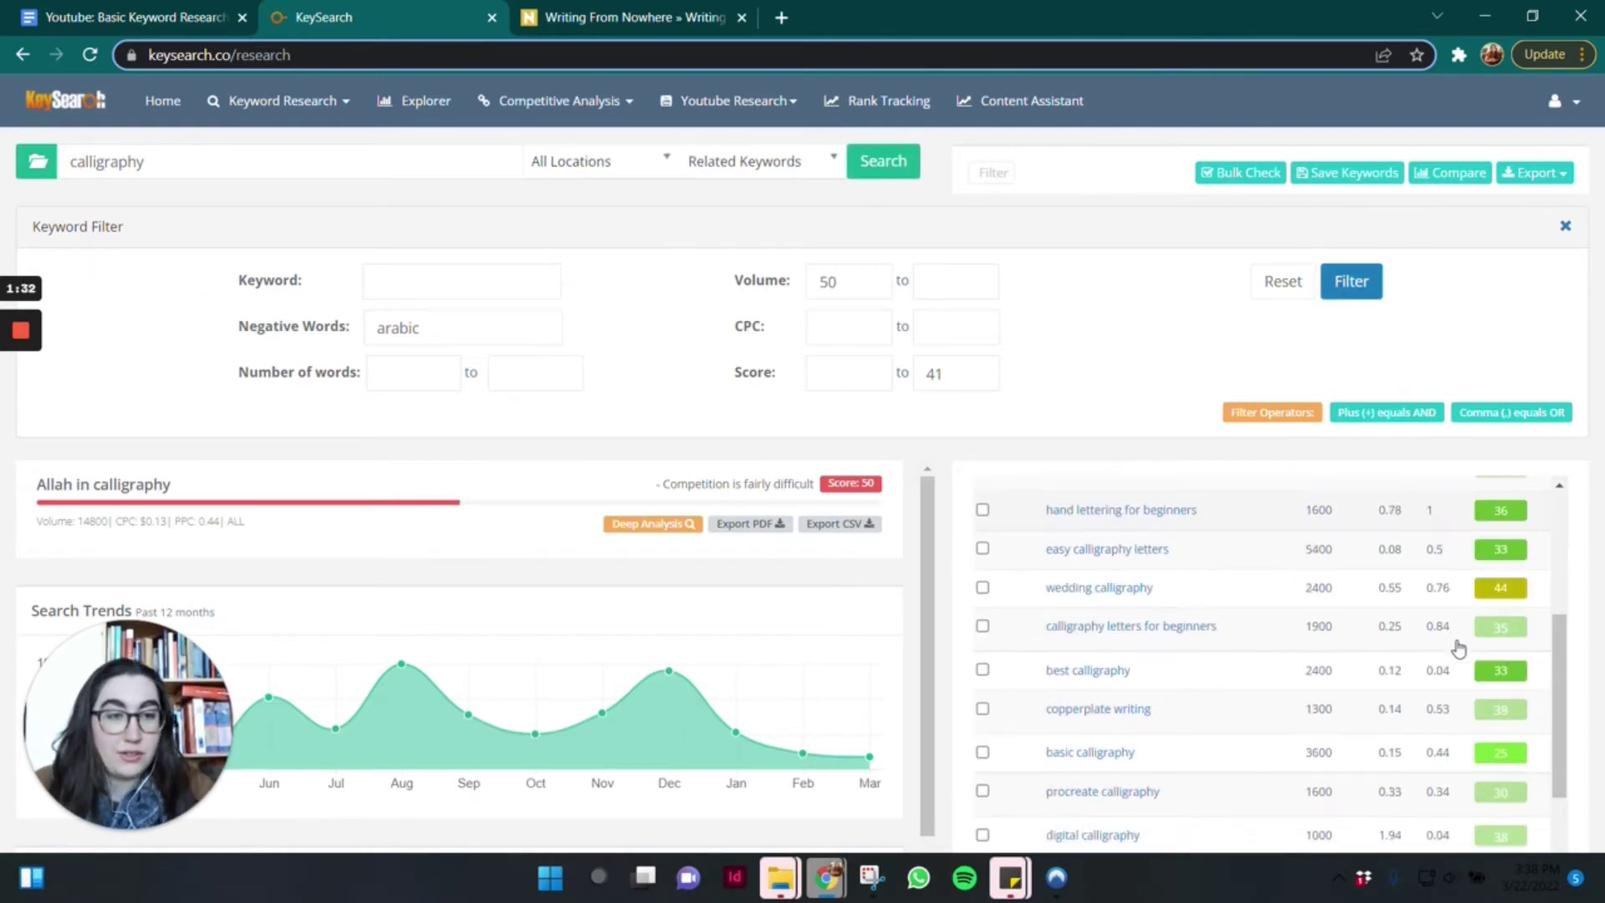
scroll(1459, 648, up, 5)
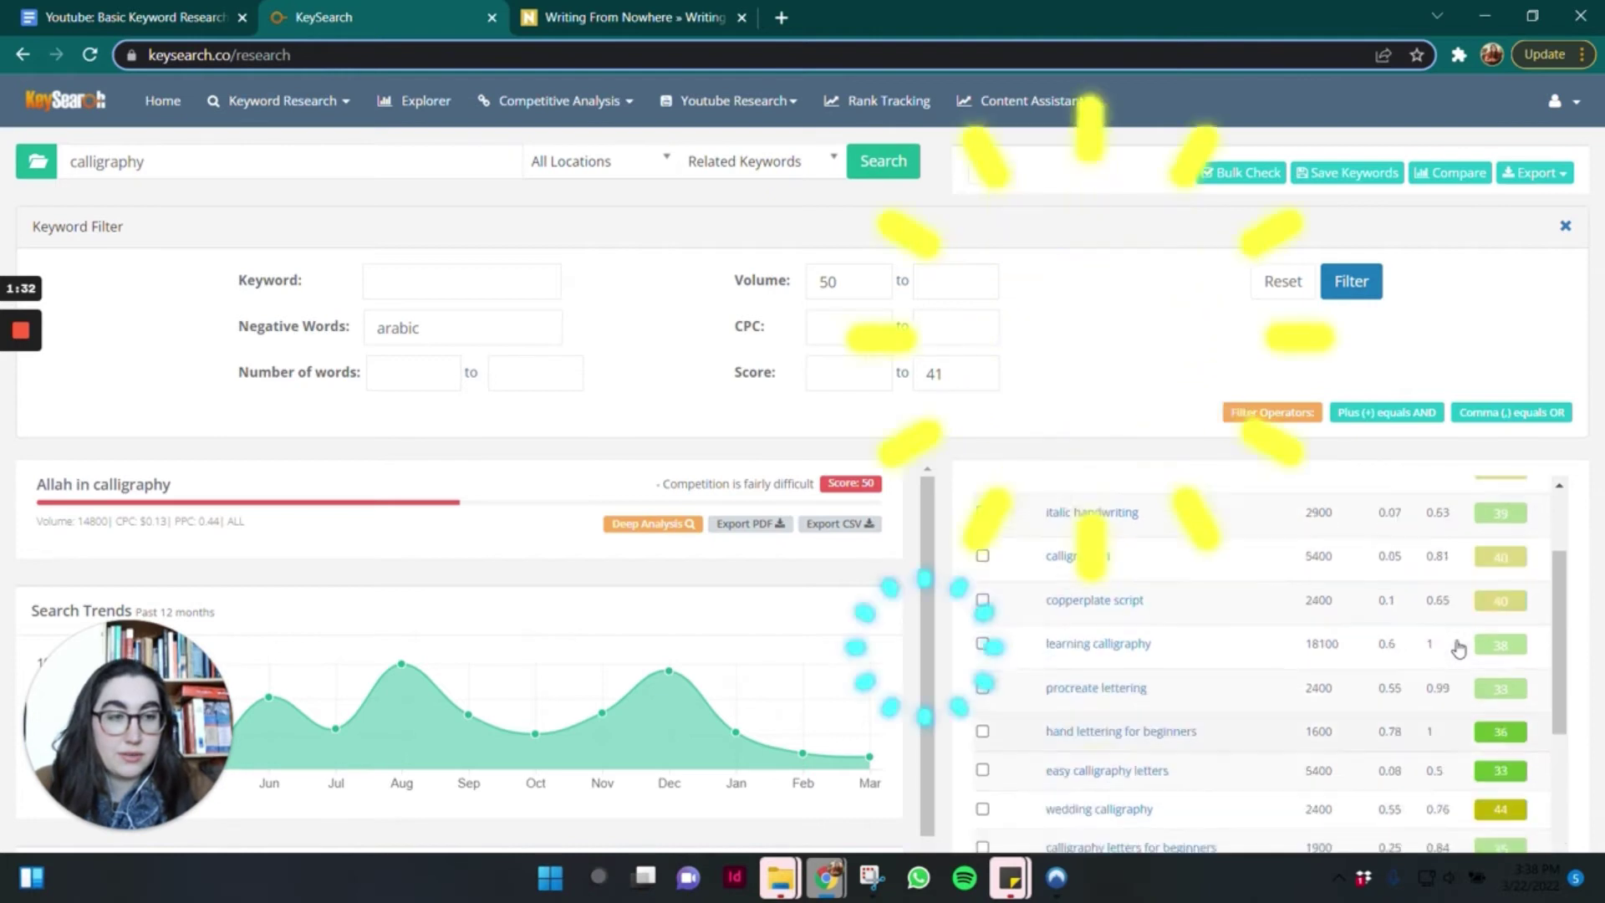
click(1566, 226)
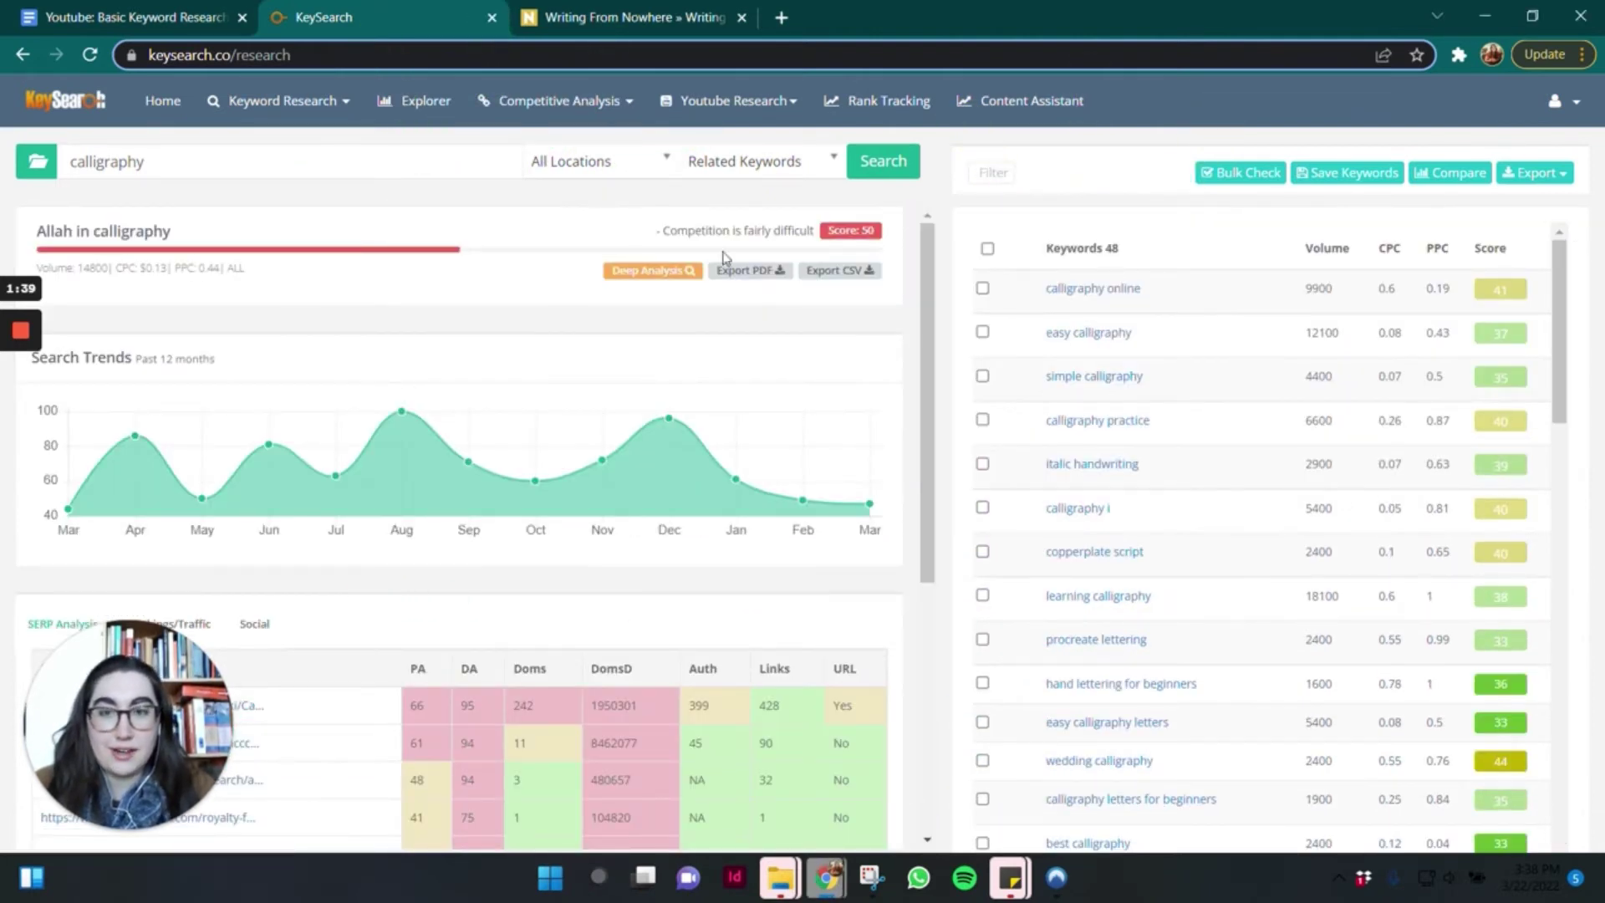
Rerun the "calligraphy" keyword search and examine the SERP analysis of its top-ranking pages.
click(894, 152)
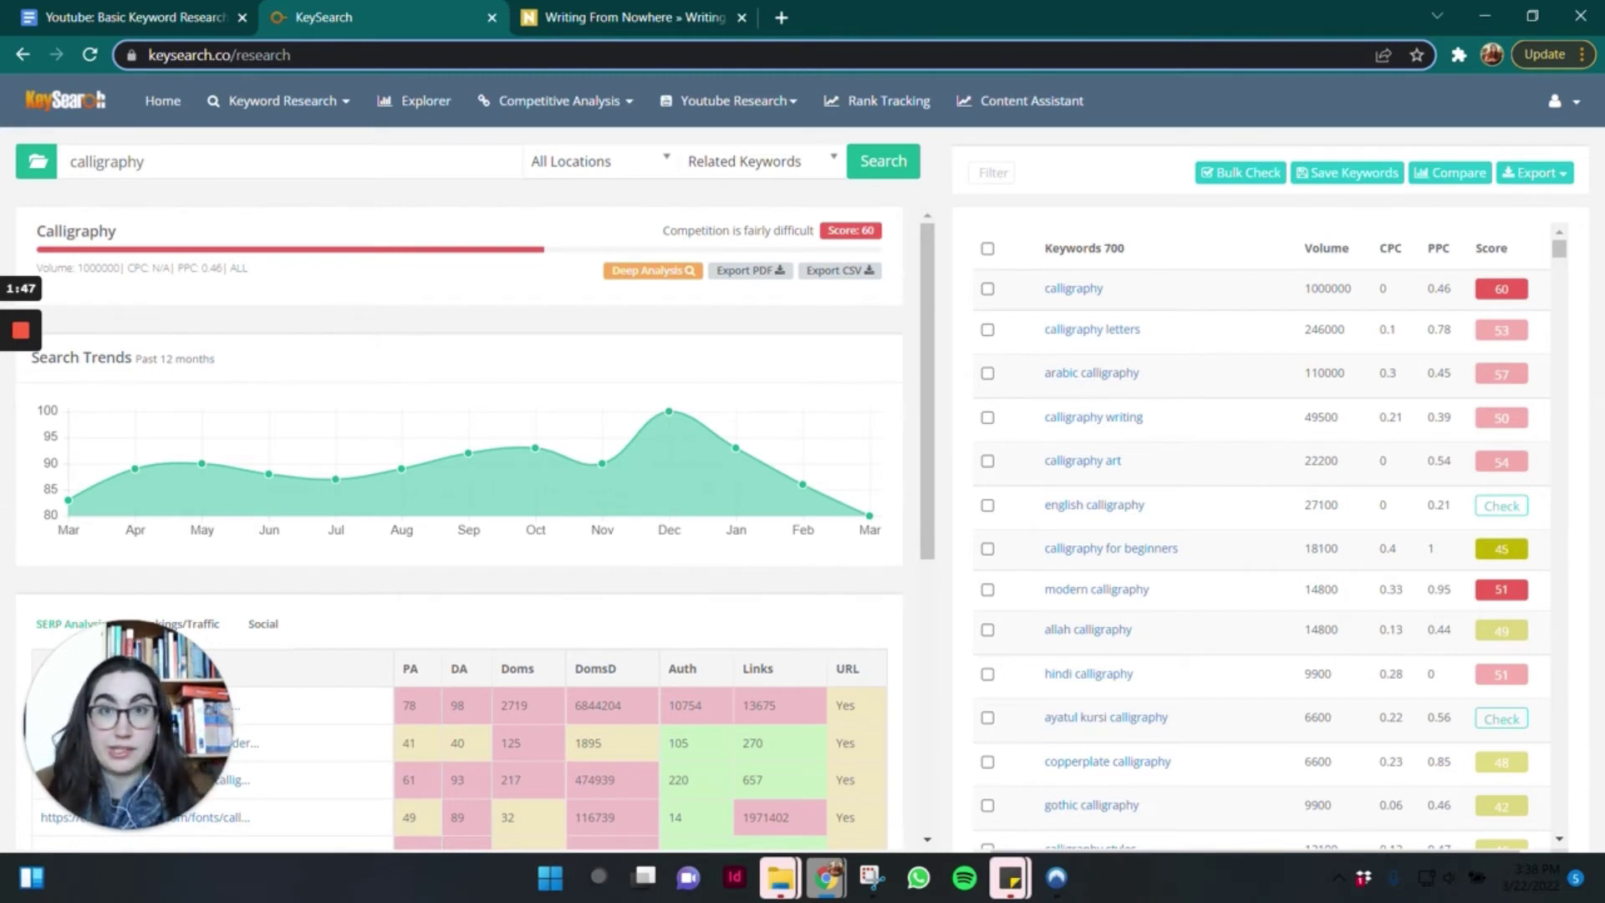
scroll(870, 236, down, 5)
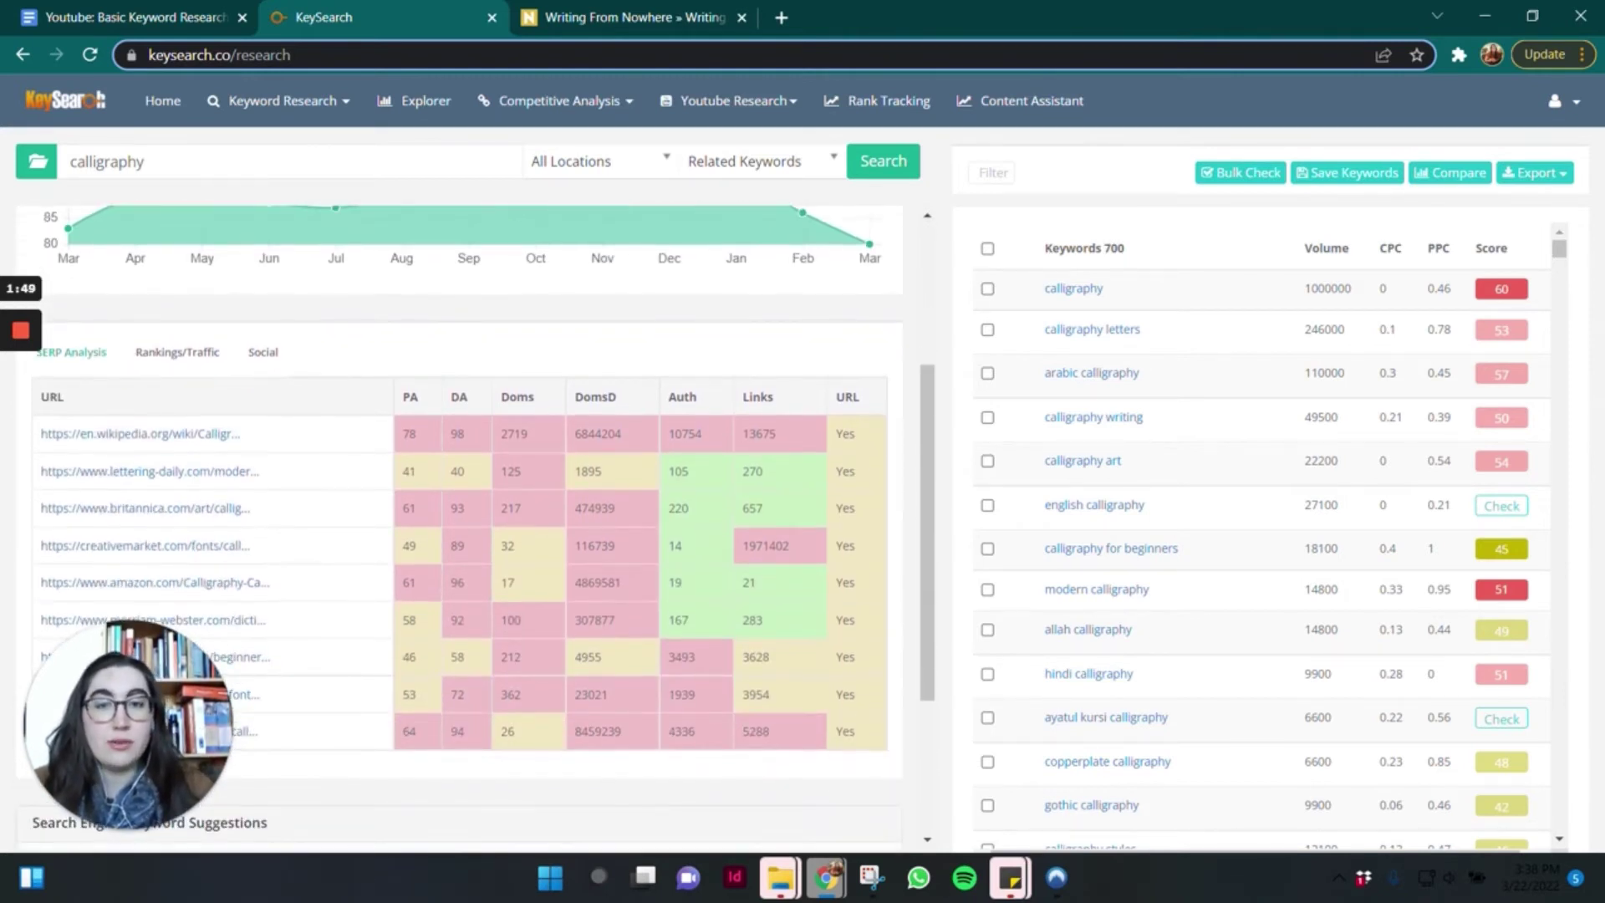
scroll(869, 236, up, 1)
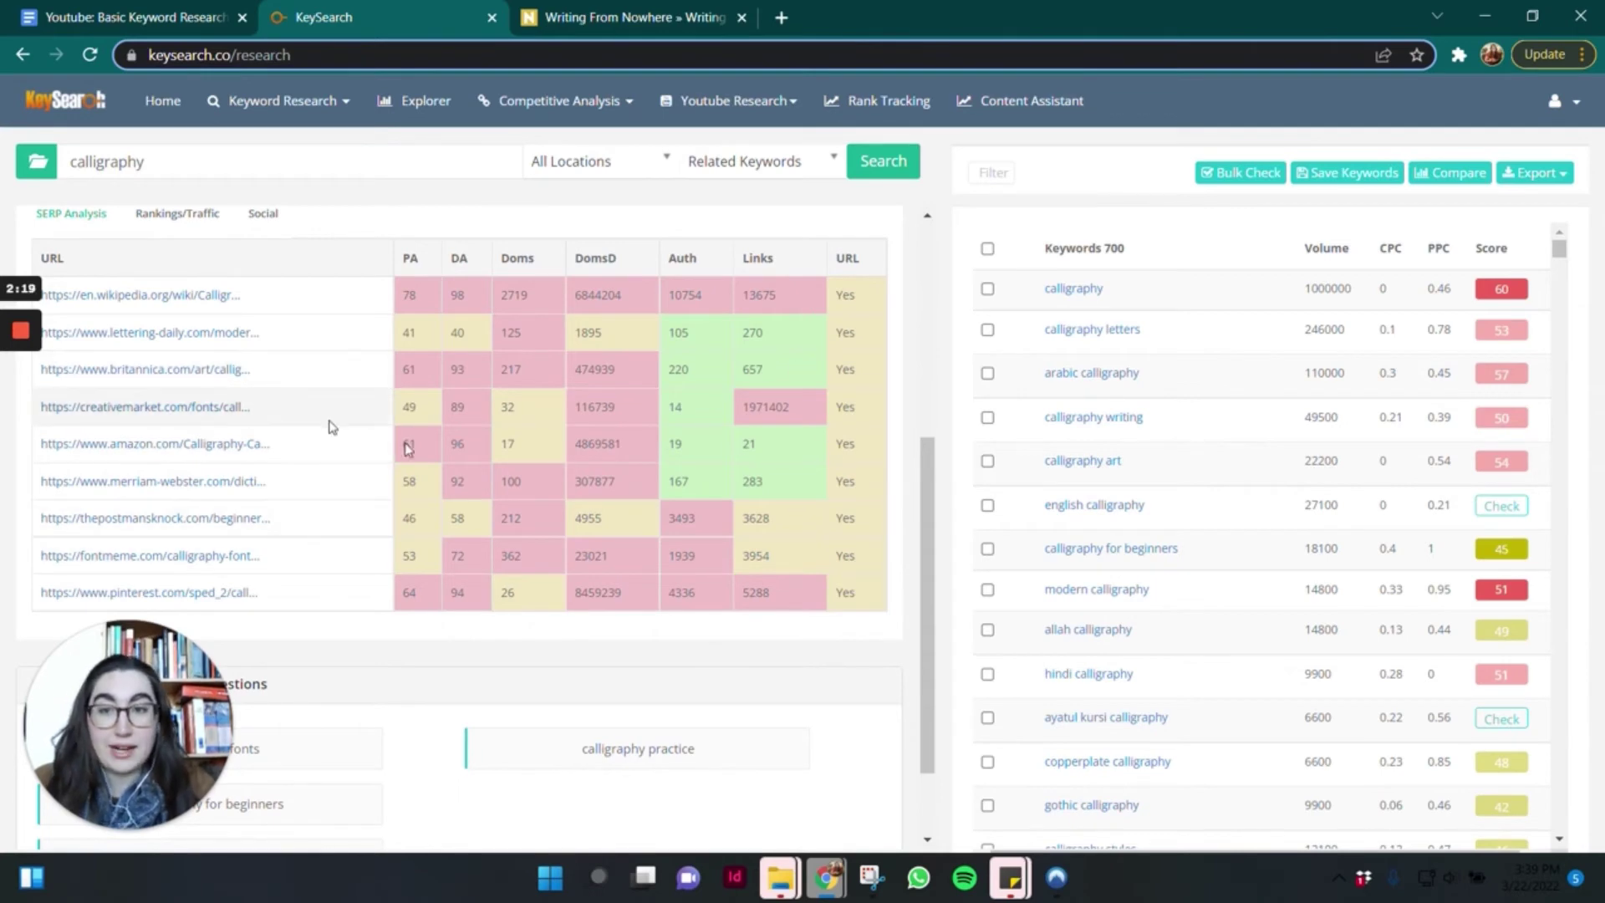
scroll(335, 592, down, 1)
scroll(719, 519, up, 1)
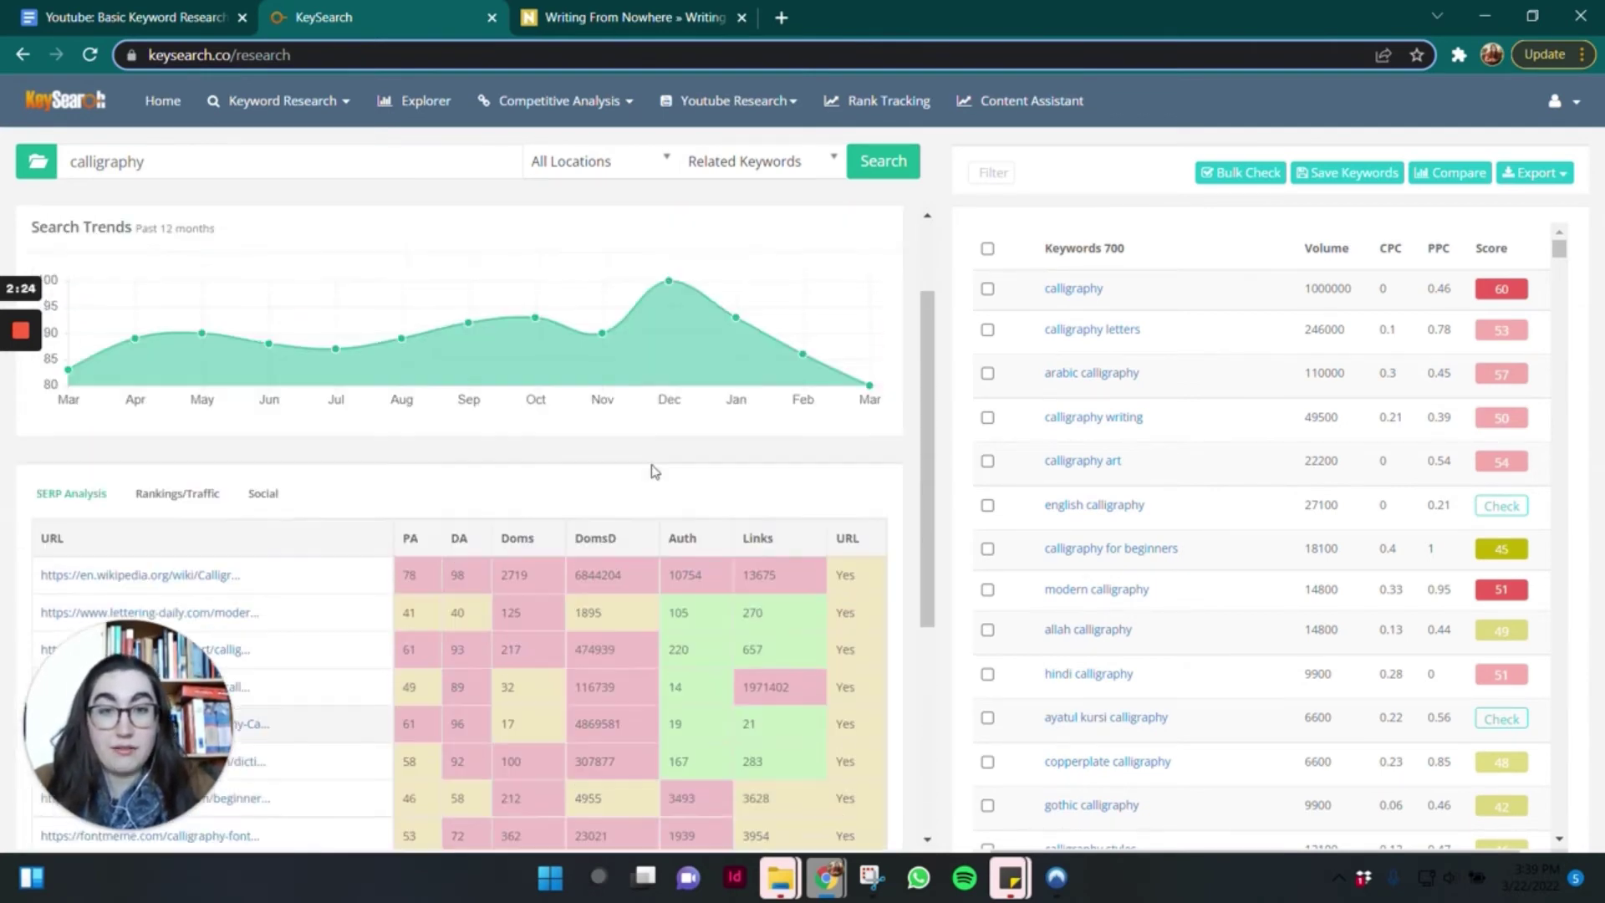
scroll(651, 464, up, 3)
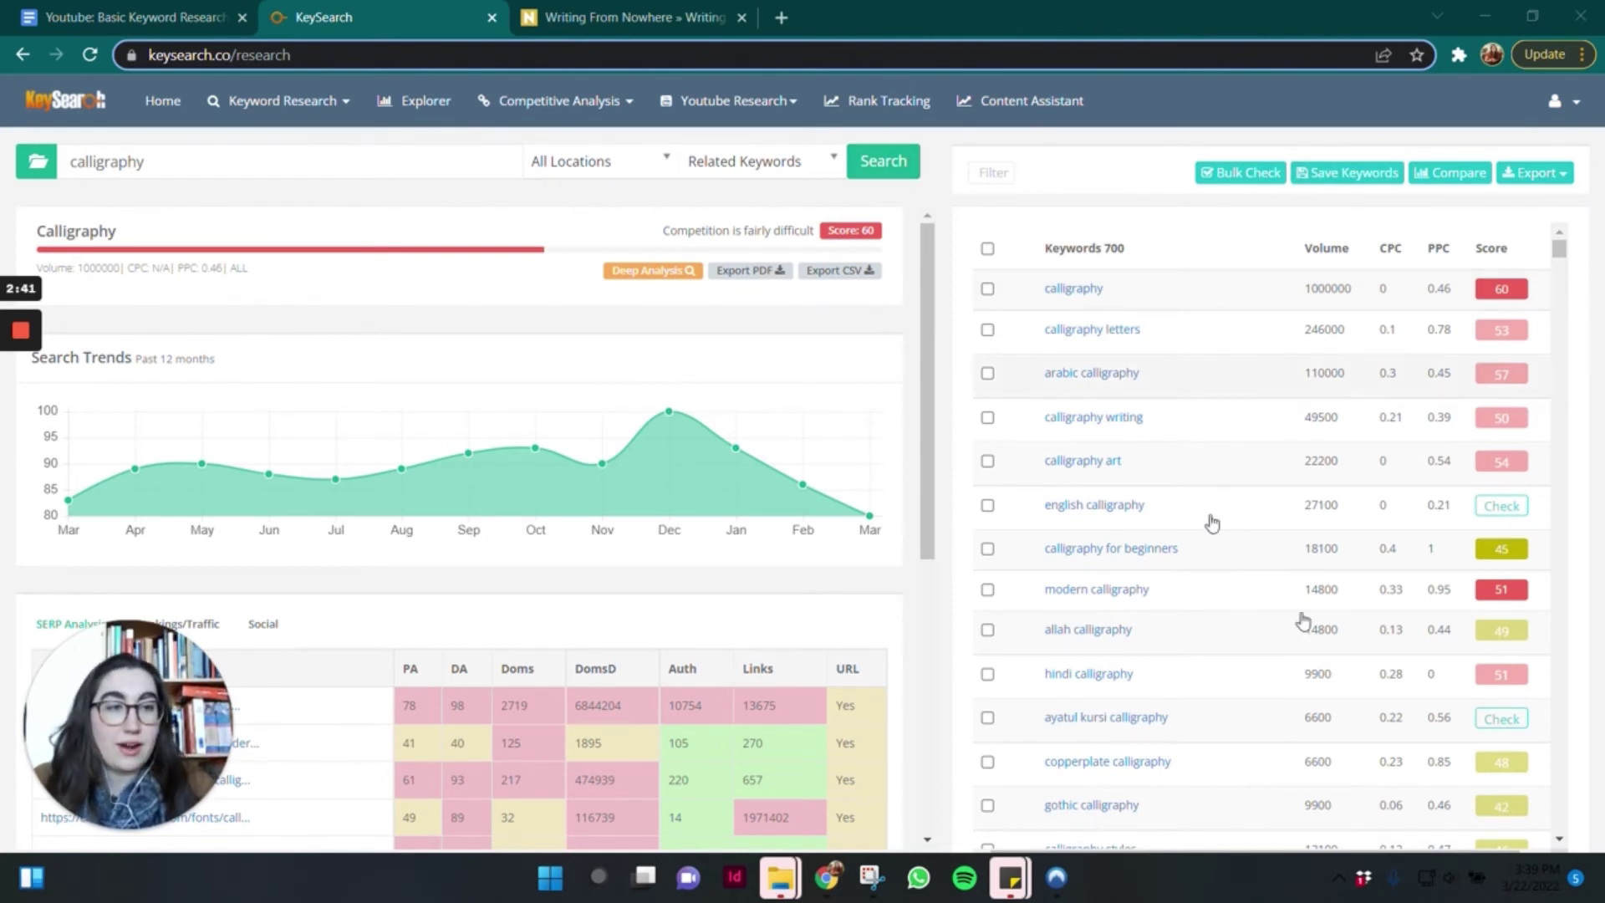
Sort the related keywords by score from lowest to highest and compare the volumes of the easiest ones.
click(1498, 260)
click(1498, 260)
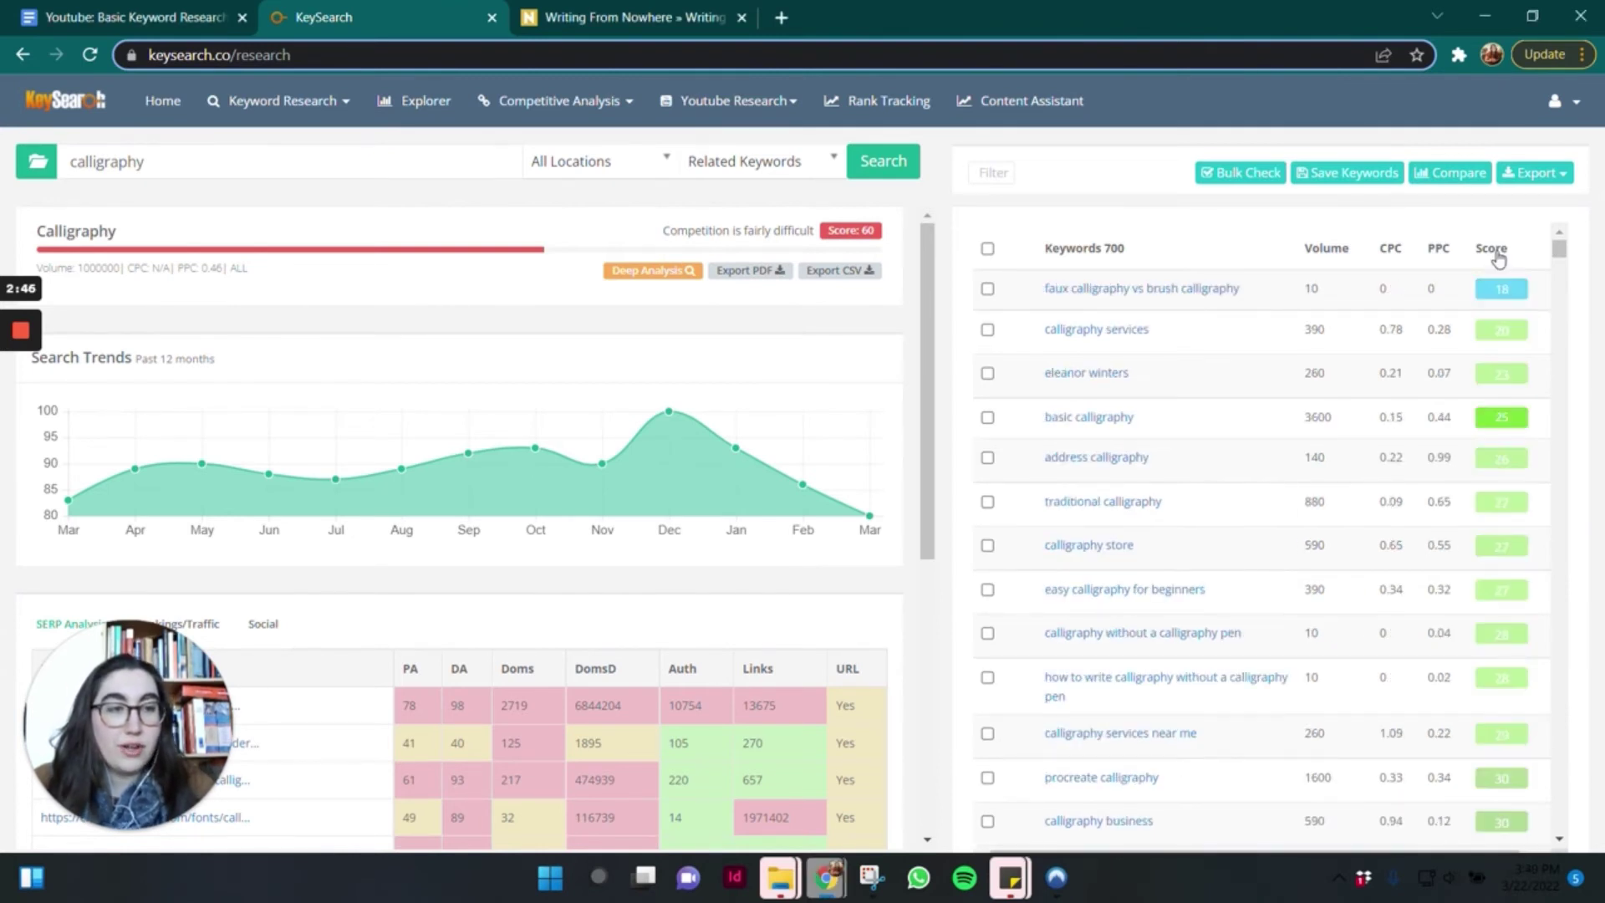
scroll(1428, 736, down, 2)
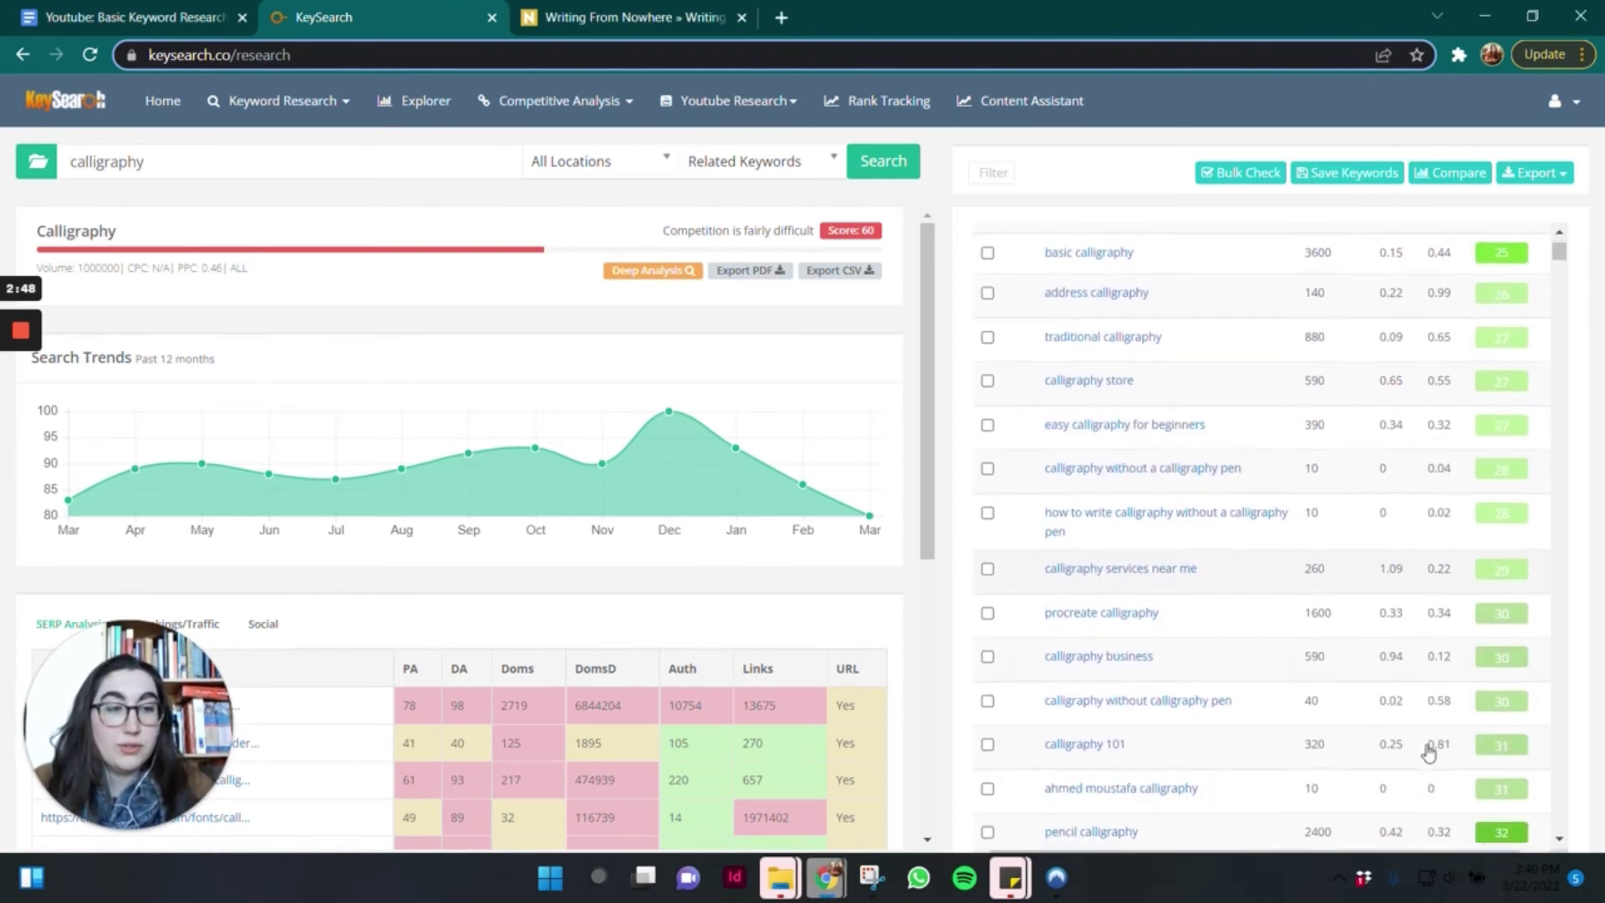
scroll(1184, 442, up, 2)
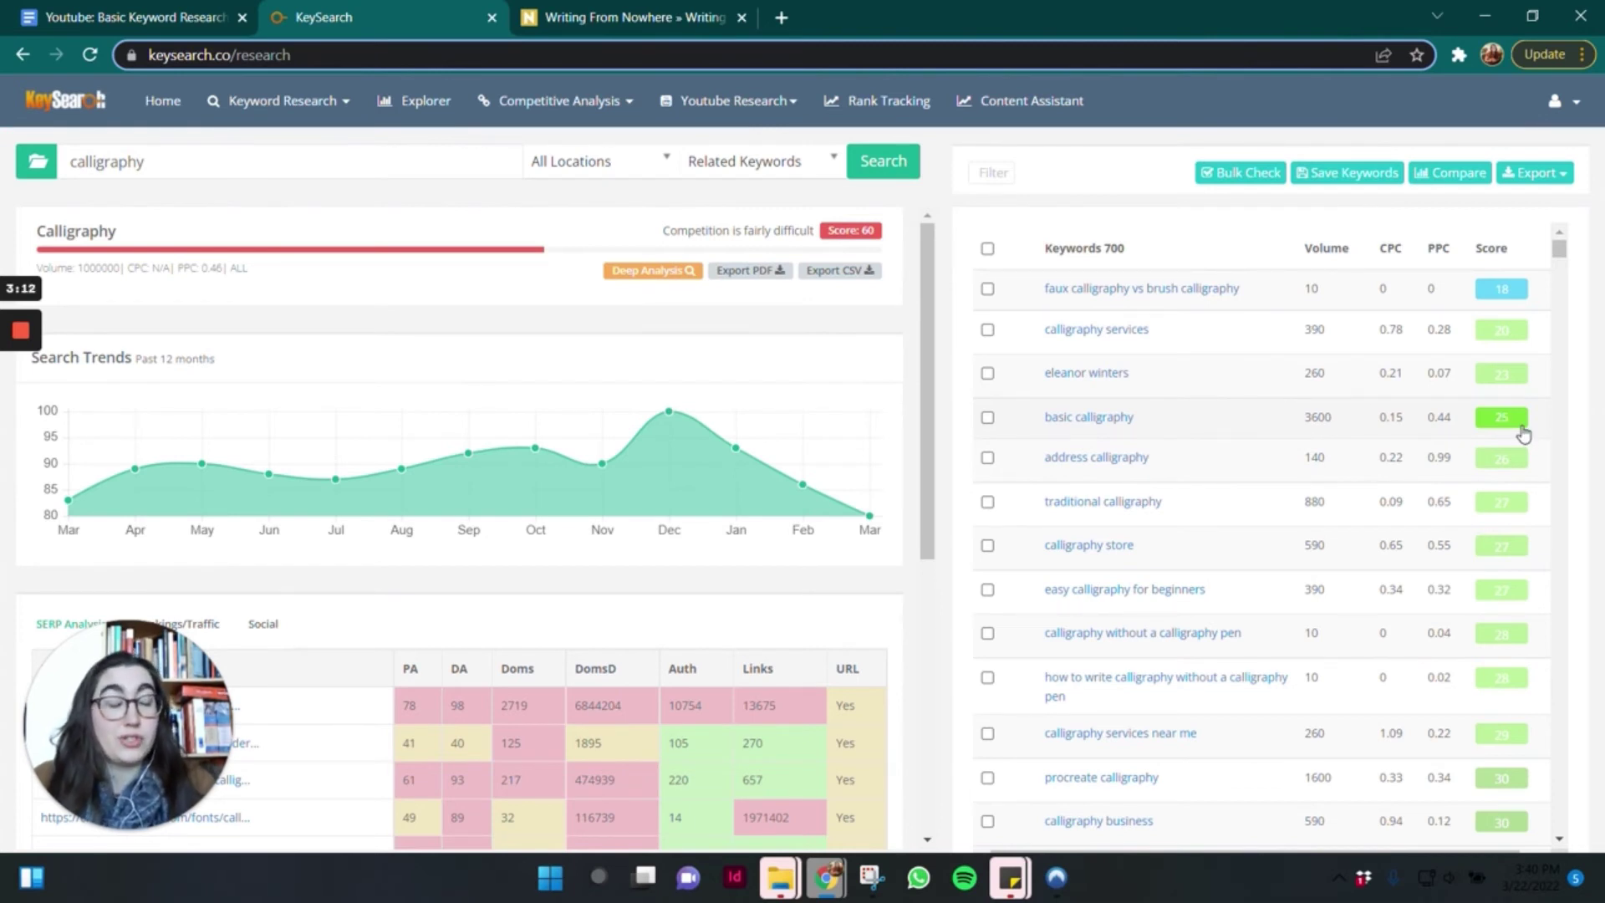
scroll(1523, 433, down, 1)
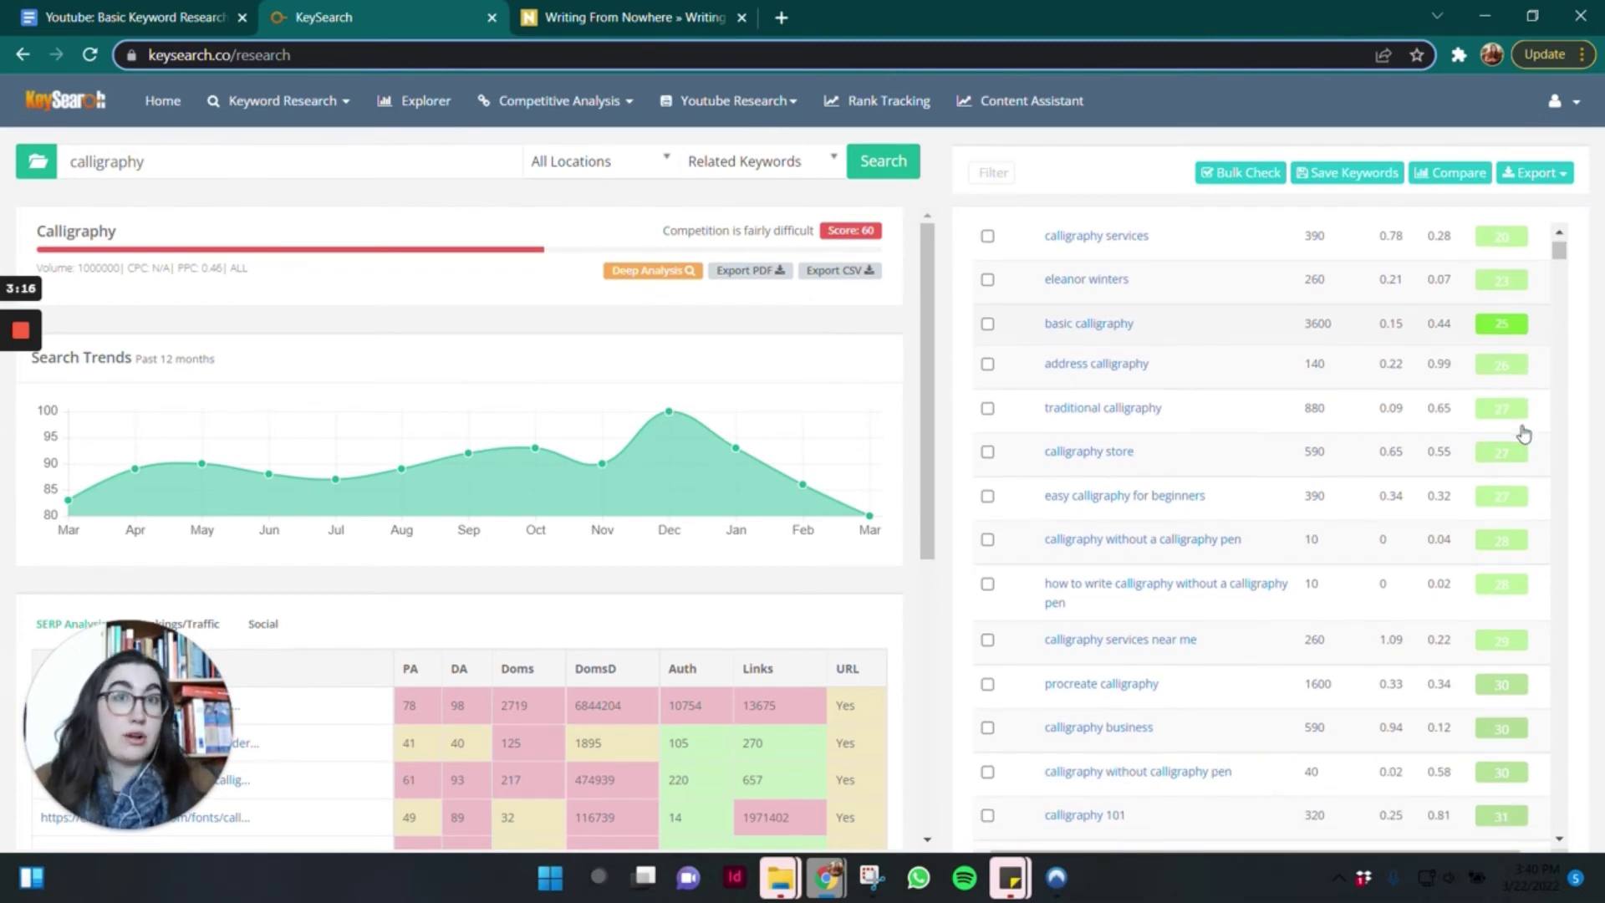
scroll(1523, 433, down, 3)
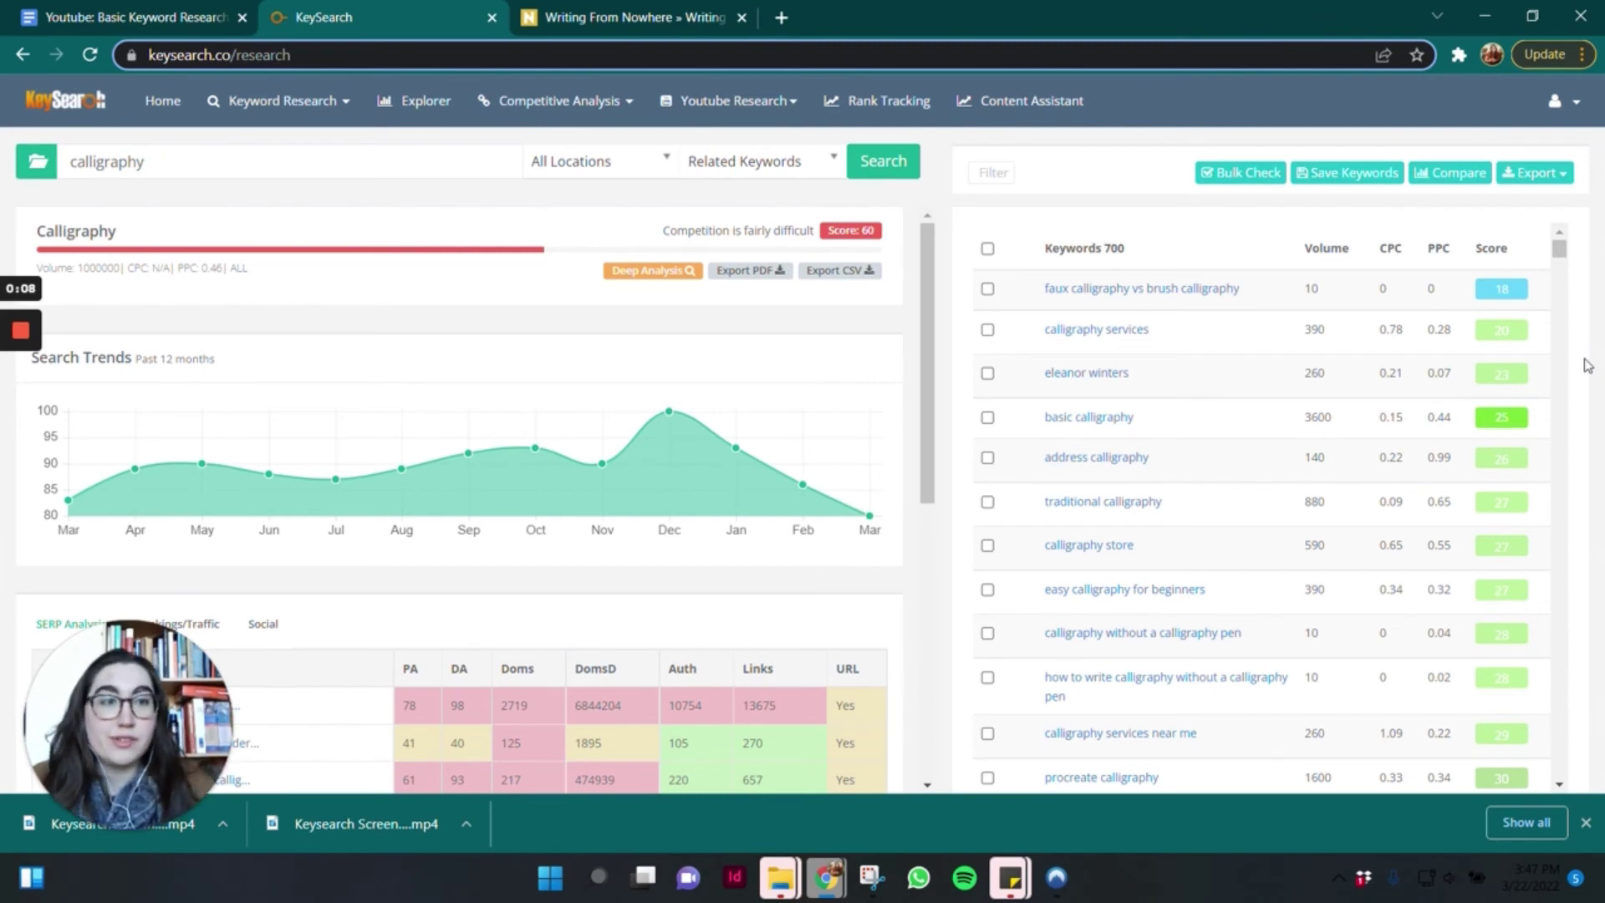
Filter the related keywords to a minimum volume of 200 and a maximum score of 41, and review the filtered list.
click(997, 173)
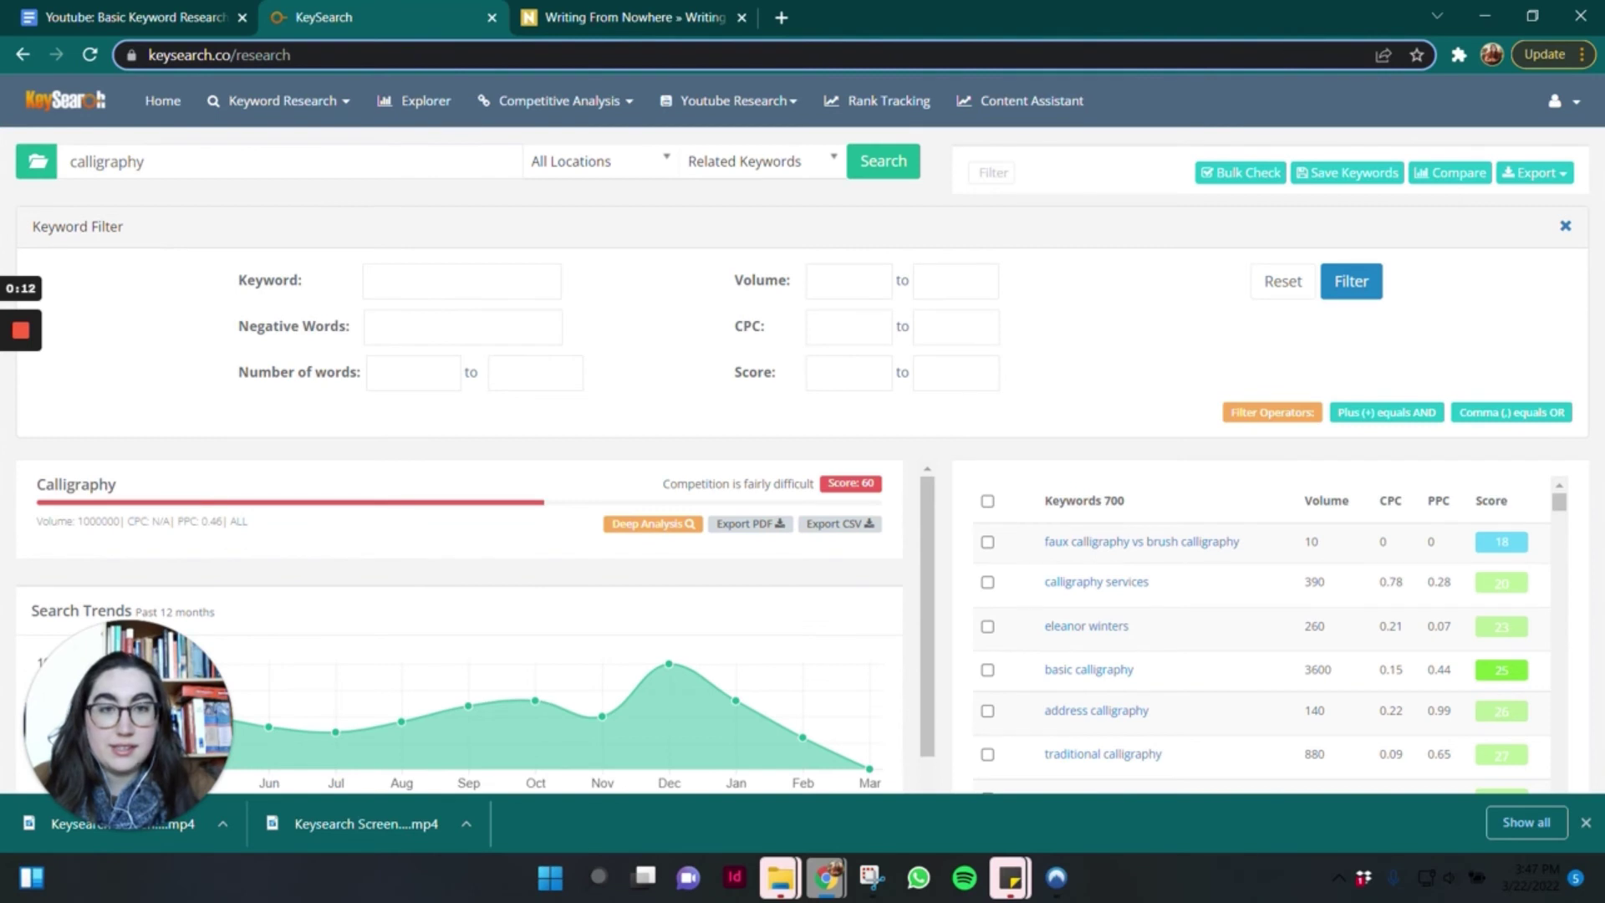
click(828, 280)
click(928, 281)
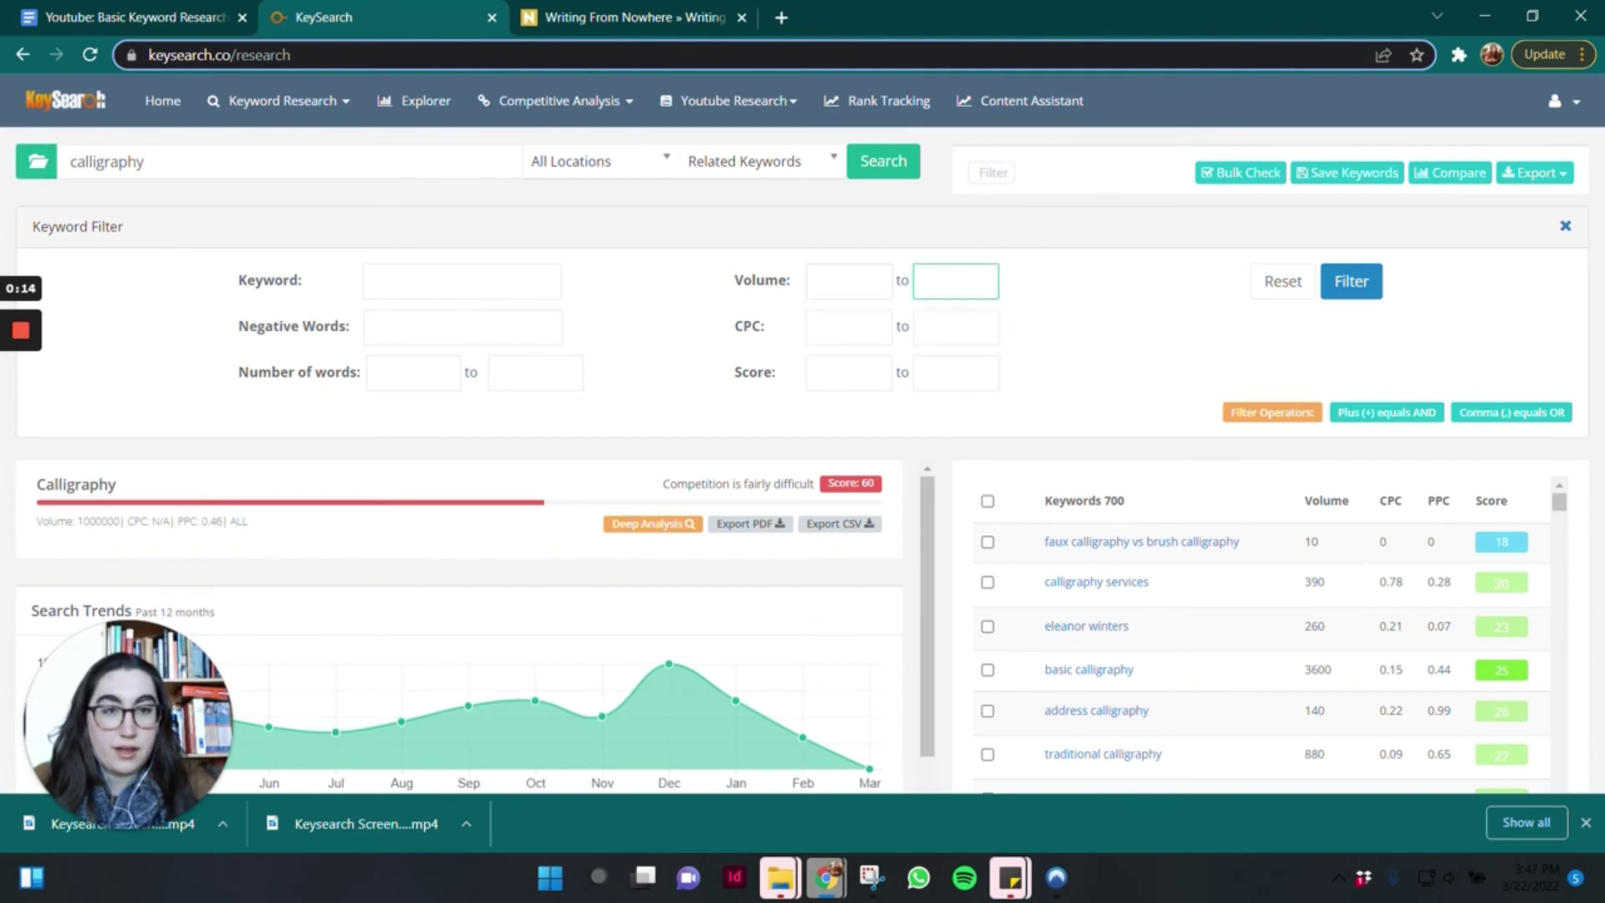
click(836, 281)
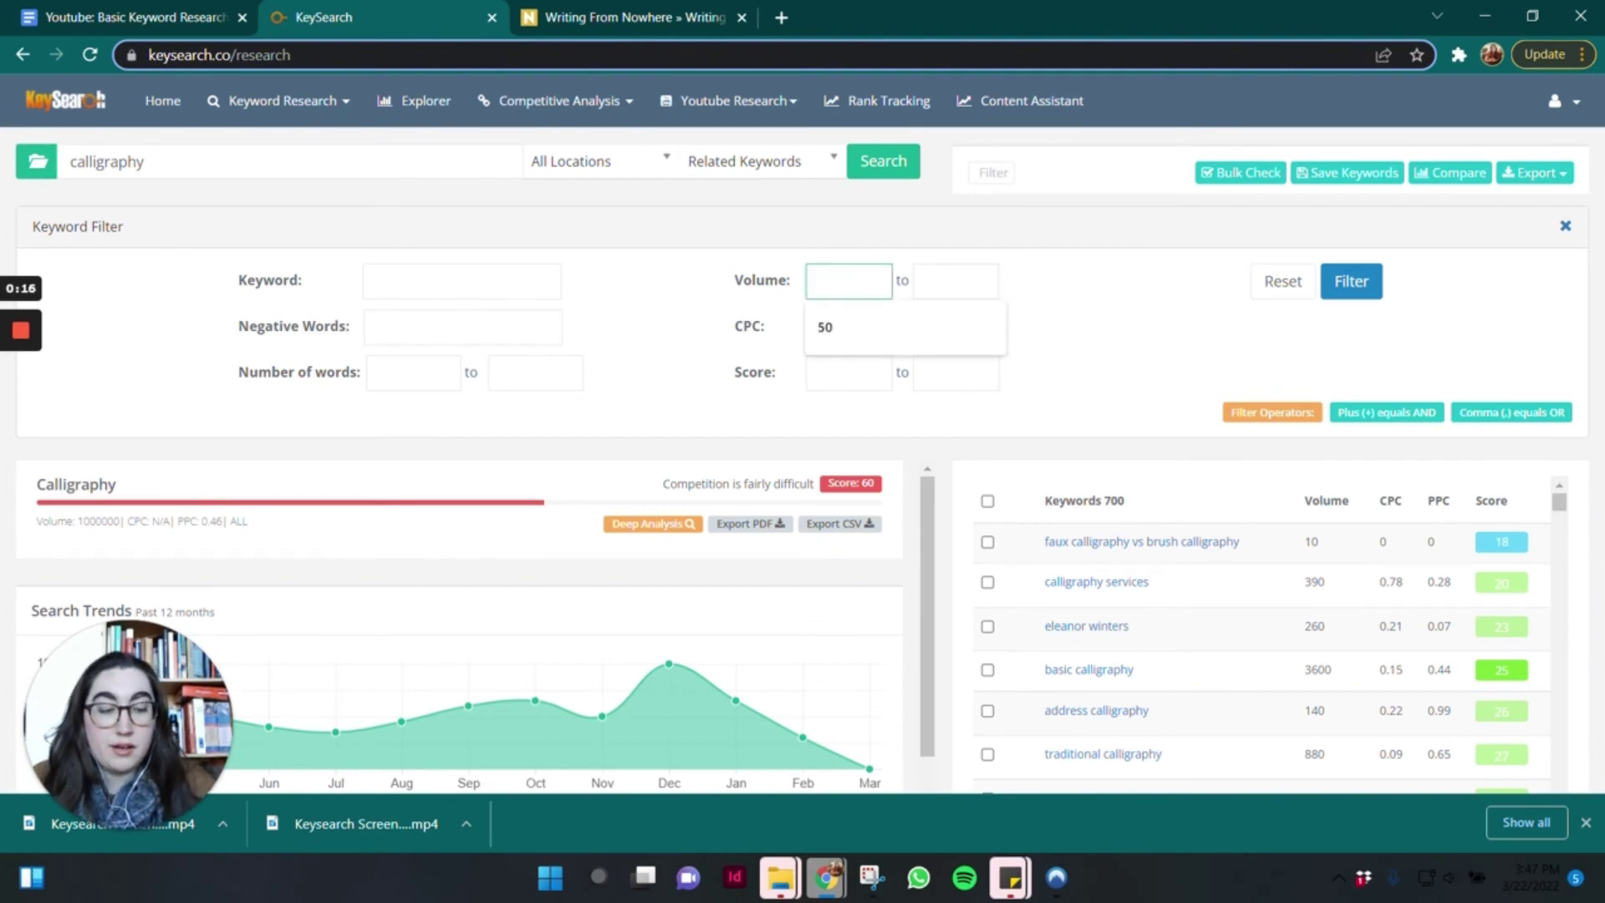
text(200)
click(945, 373)
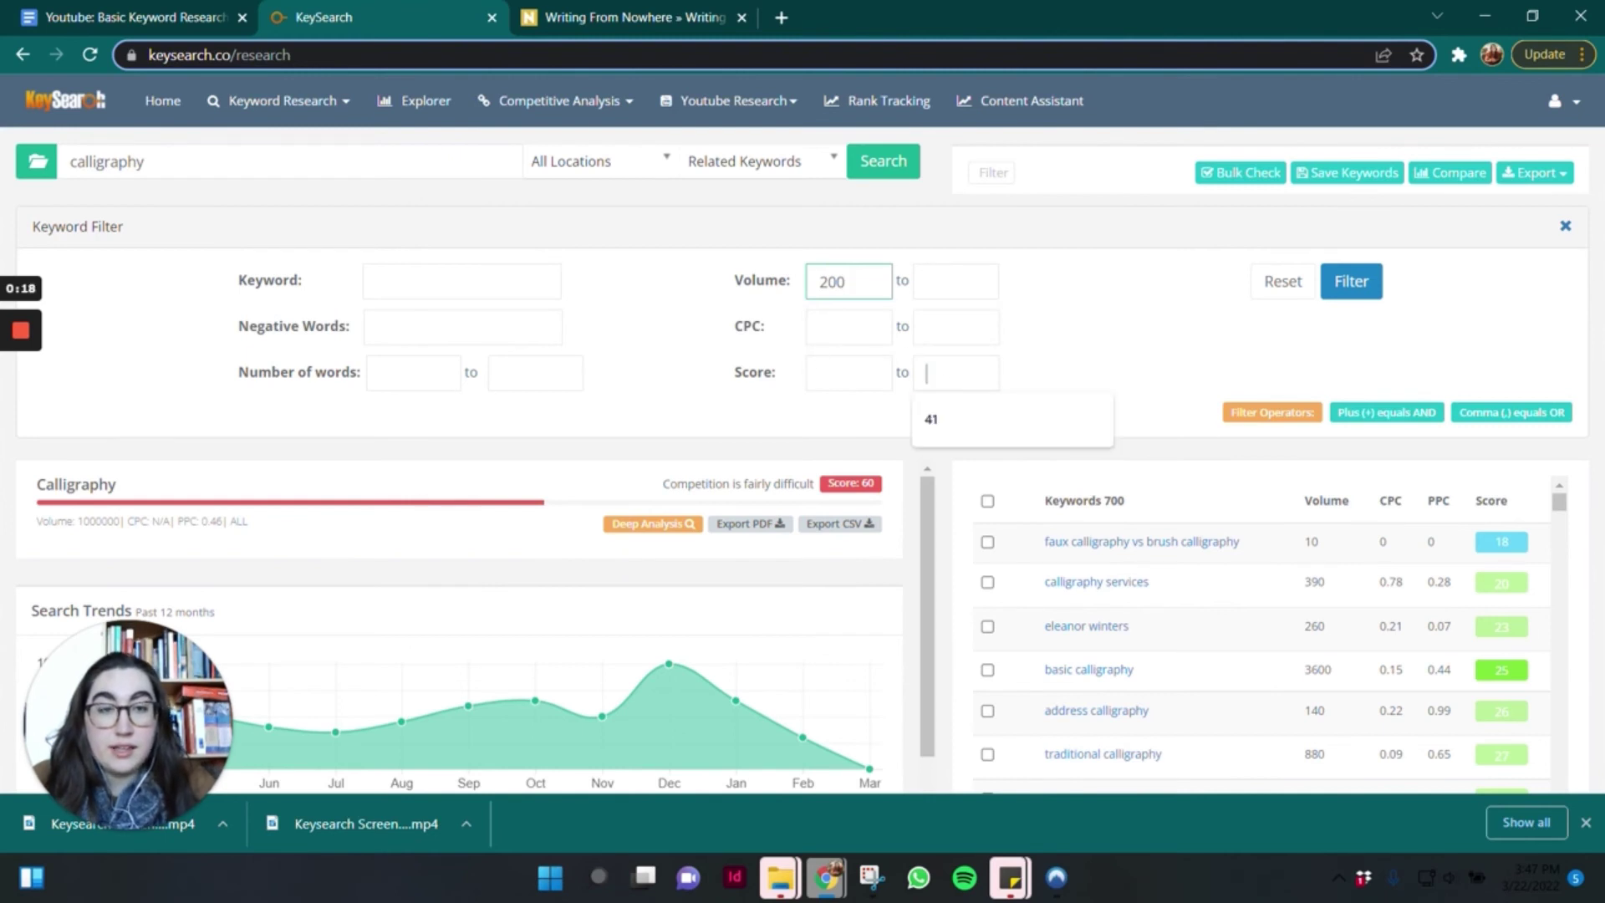
text(41)
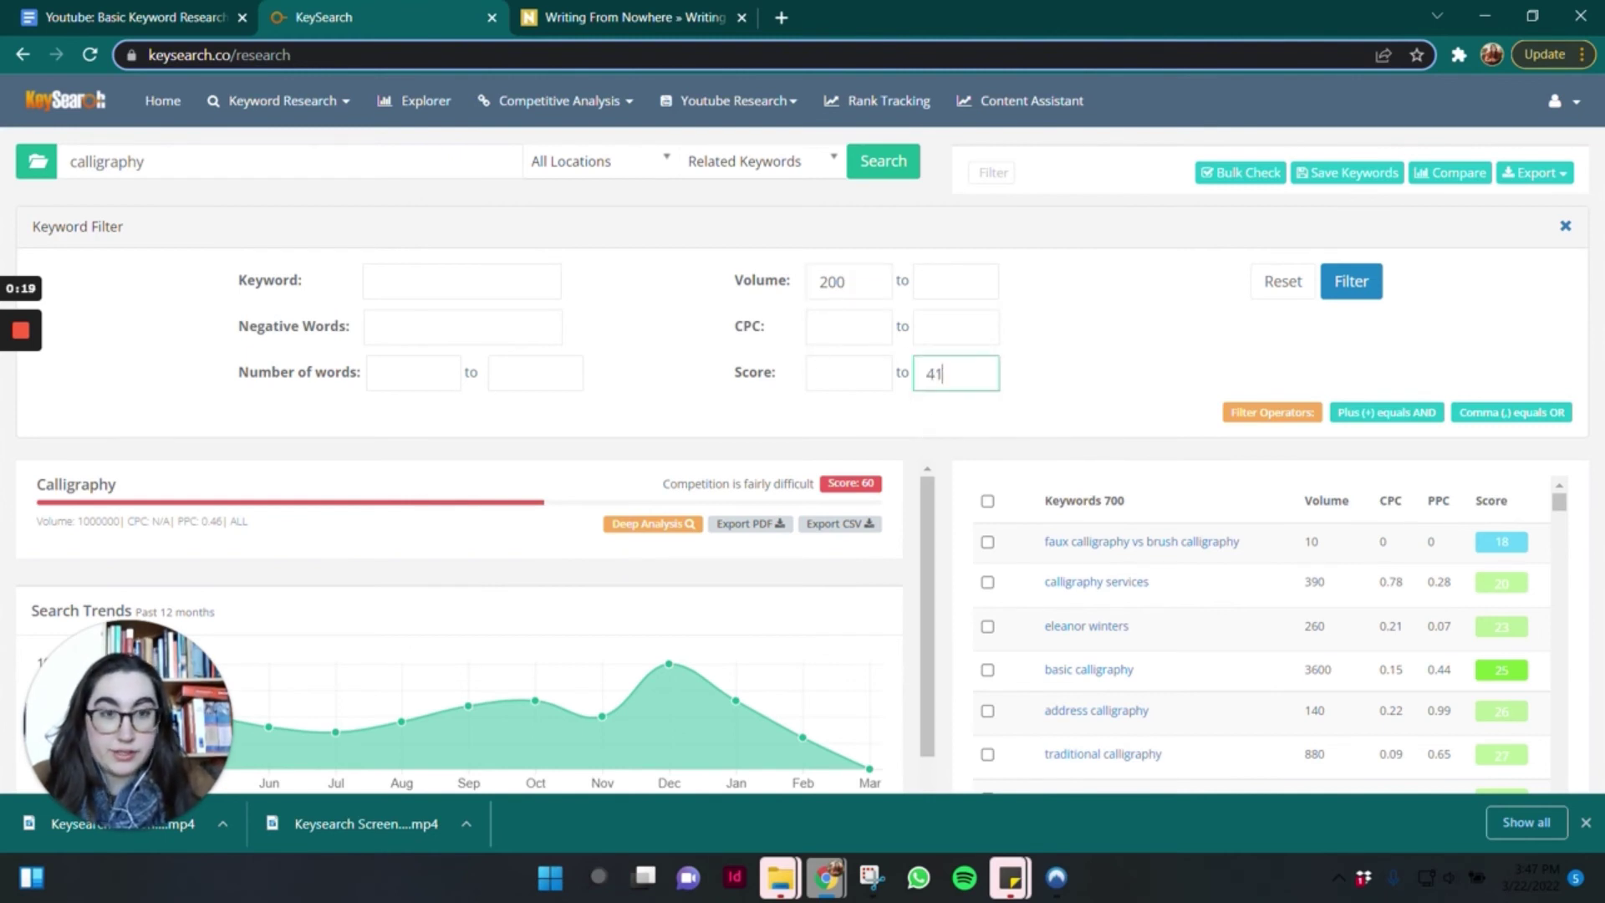
click(1345, 304)
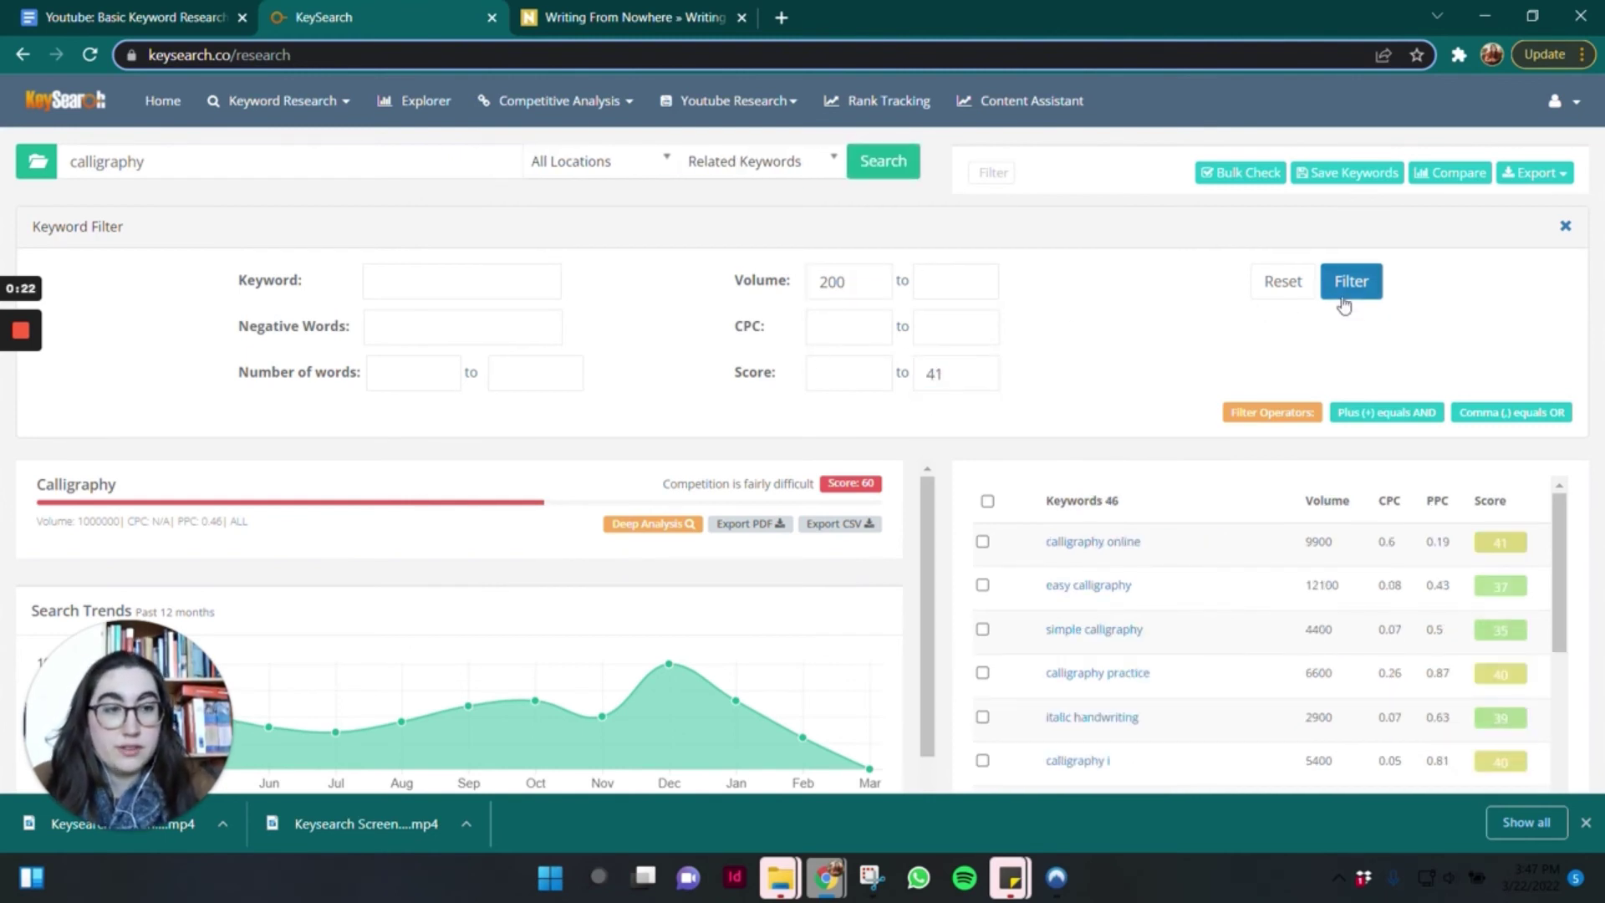
scroll(1466, 741, down, 5)
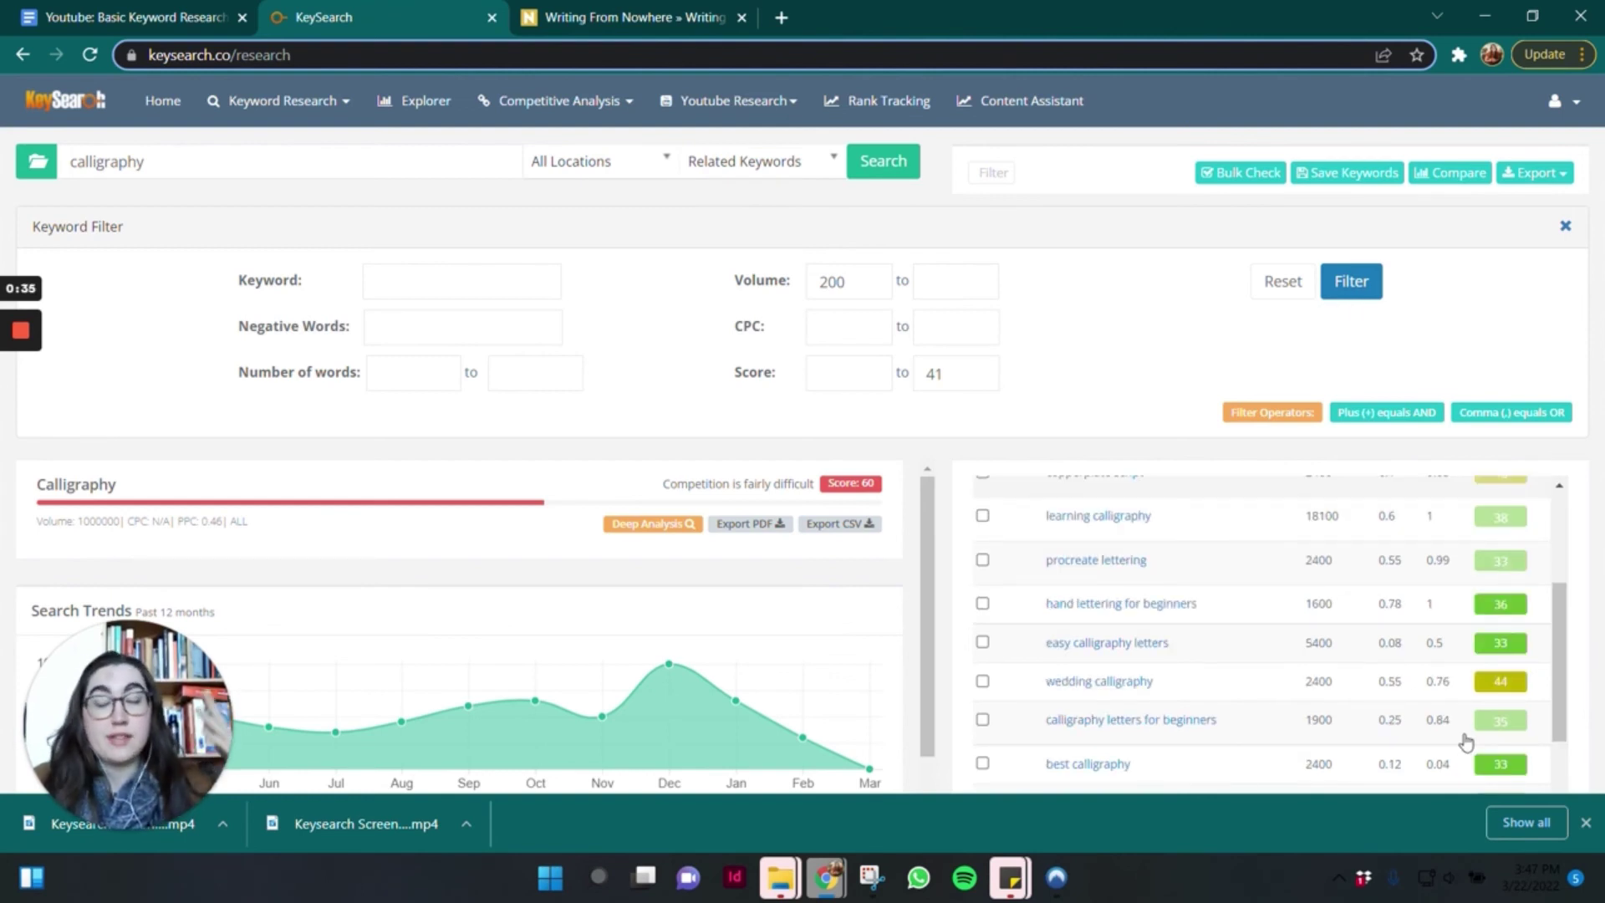
scroll(1466, 742, up, 5)
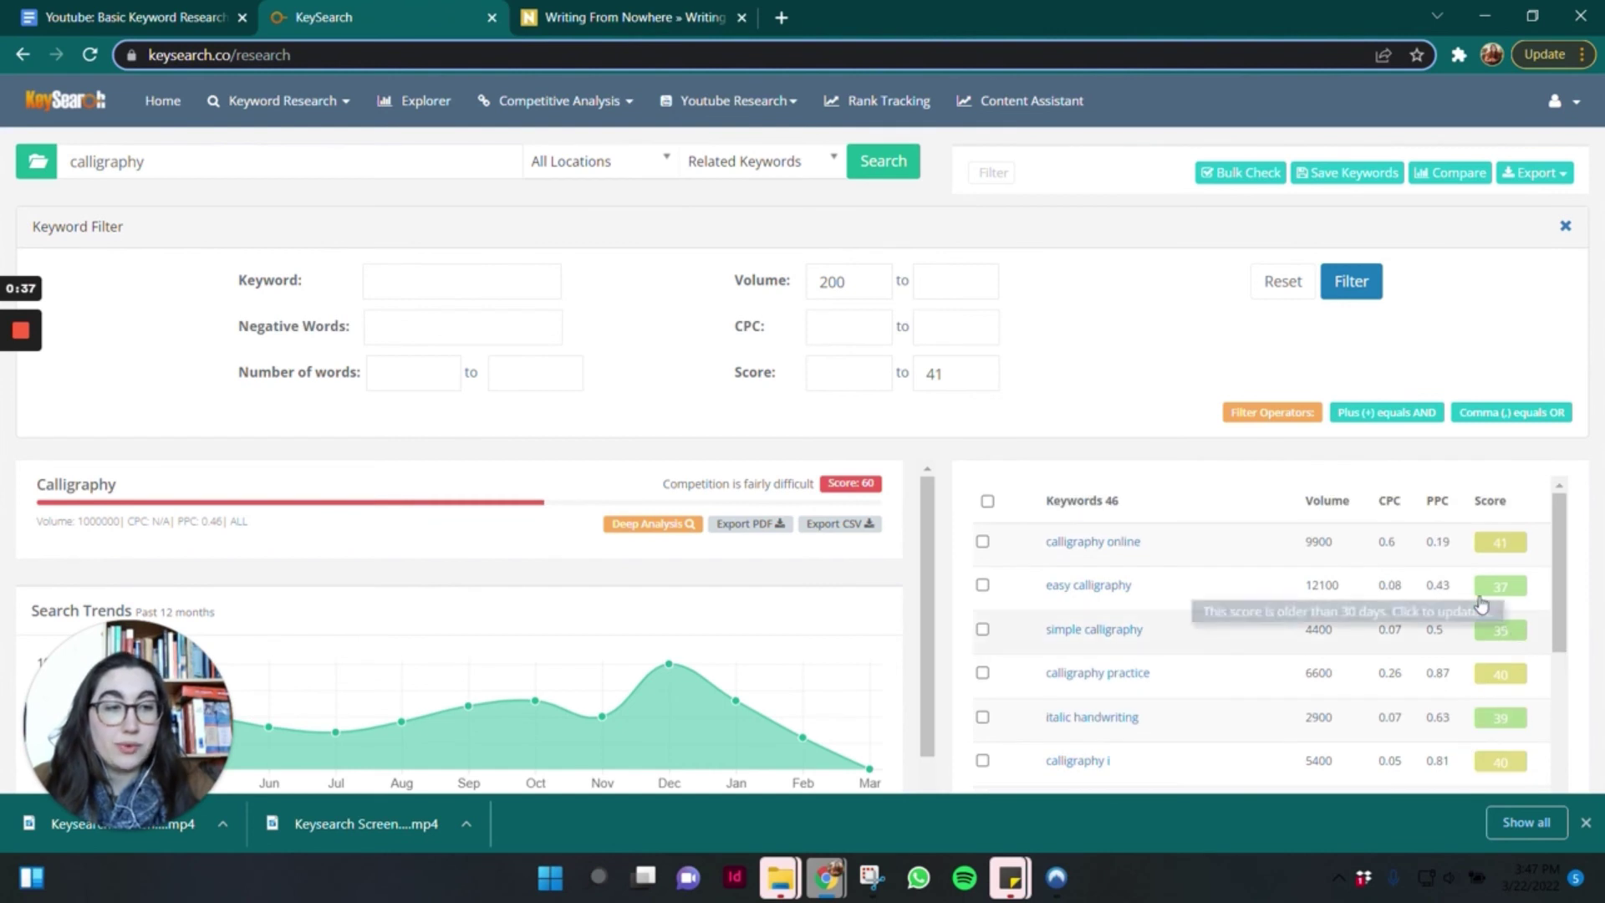
scroll(1425, 582, down, 3)
scroll(1424, 583, down, 6)
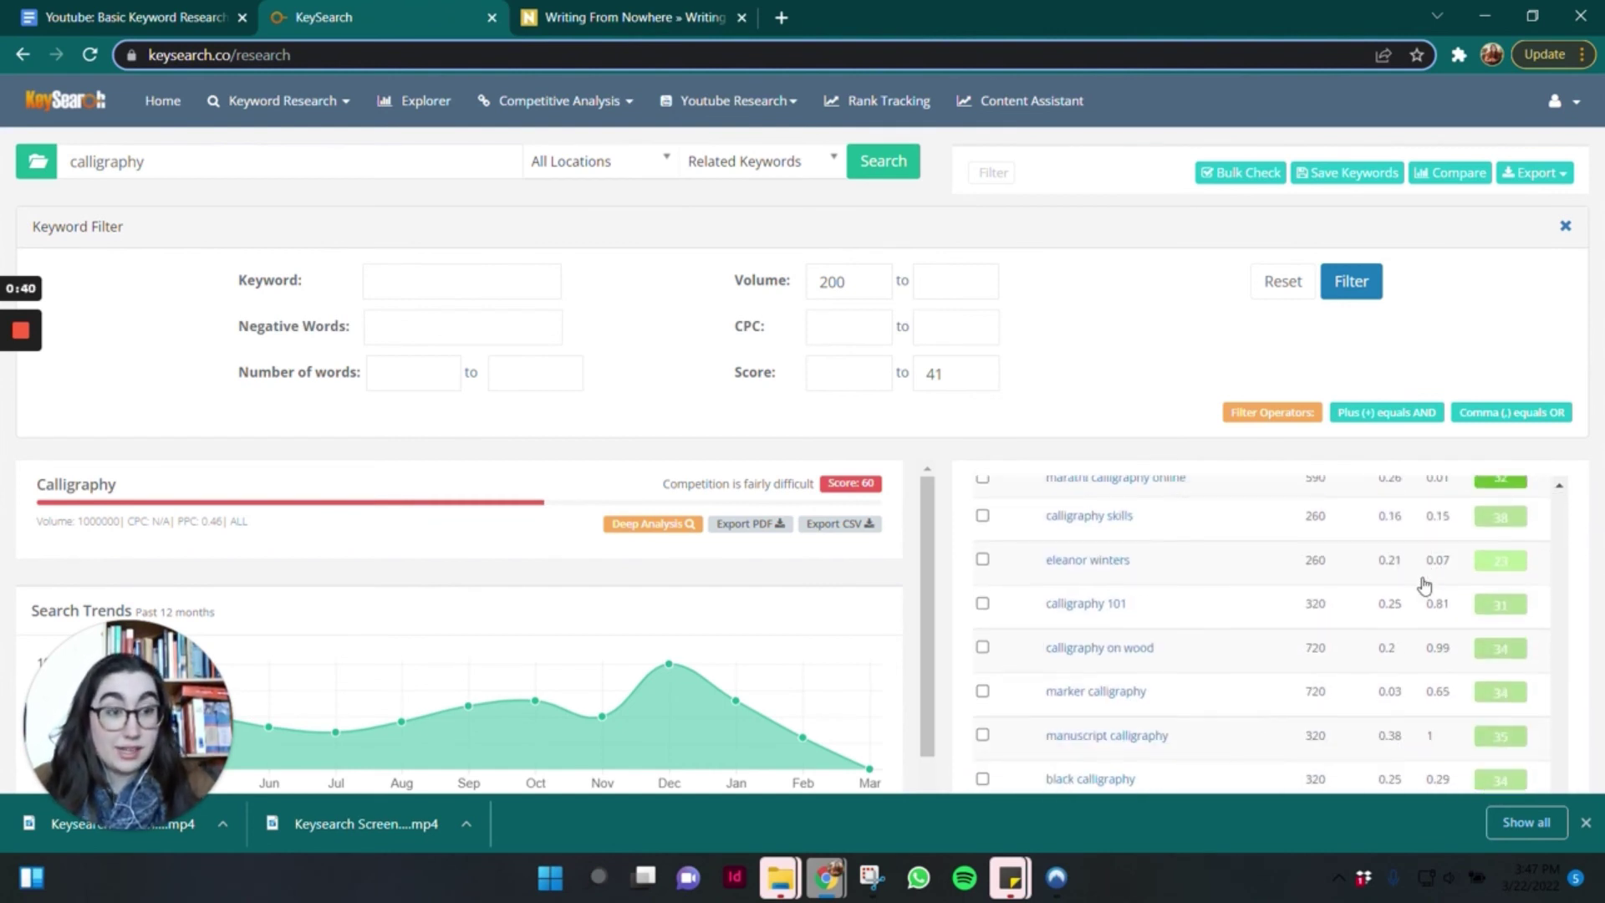